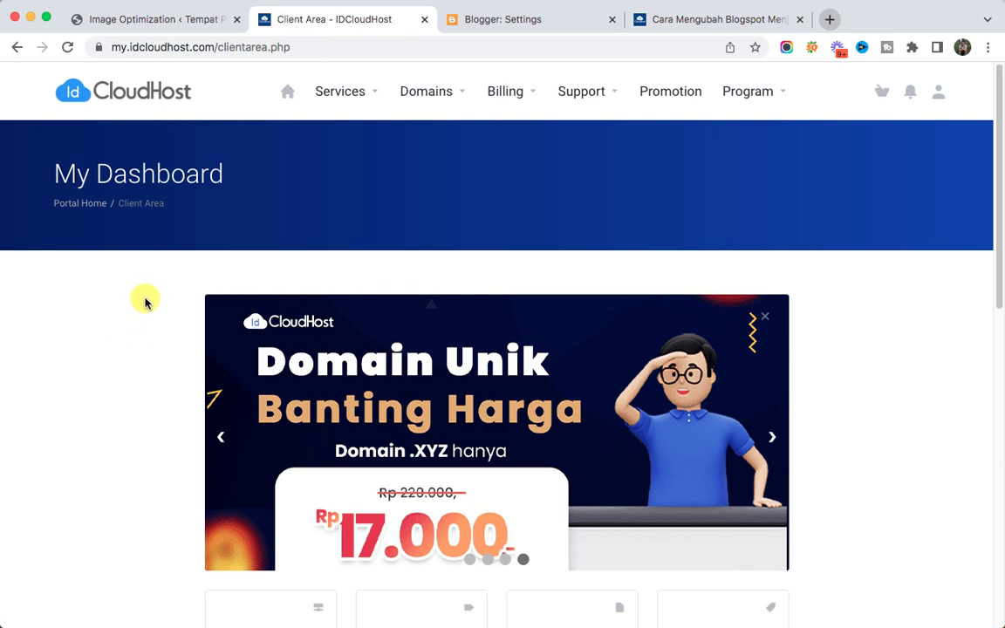
Open the nameserver management page for agenobatwcmampet.my.id from the domain list in the IDCloudHost client area
left_click(524, 21)
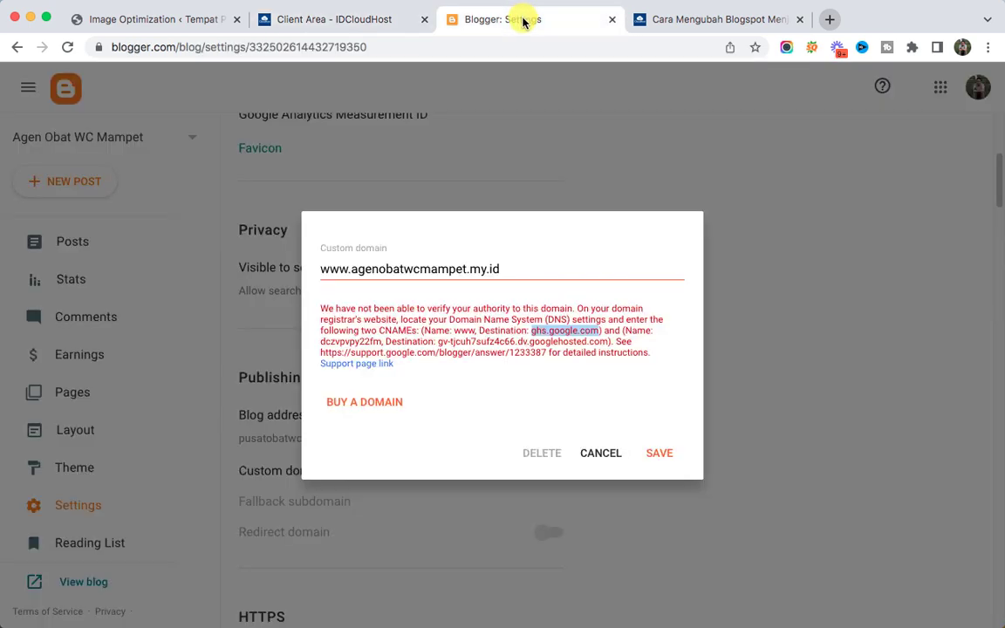
left_click(353, 21)
left_click(421, 94)
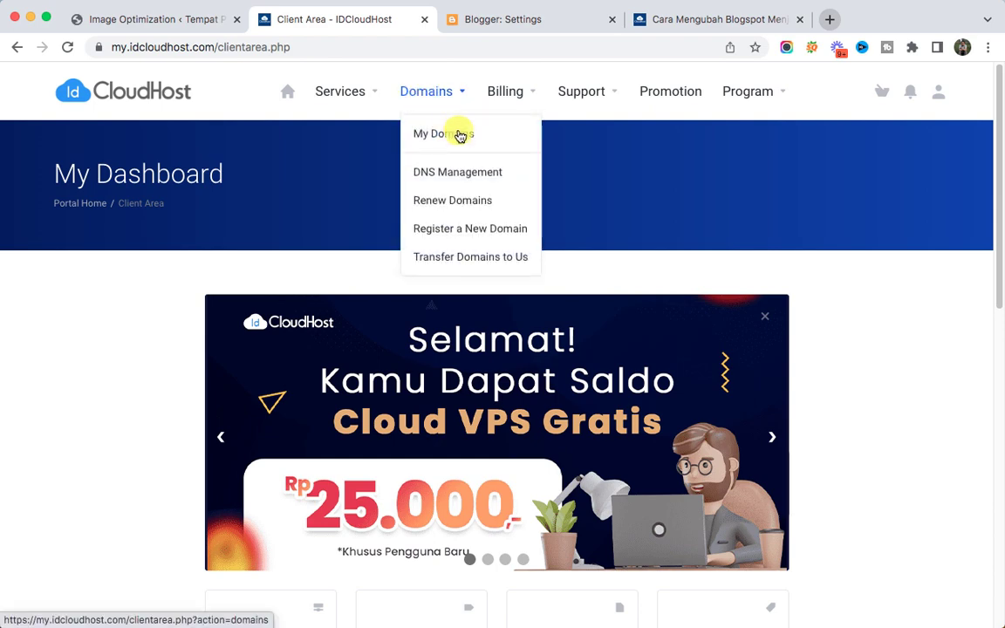
left_click(453, 134)
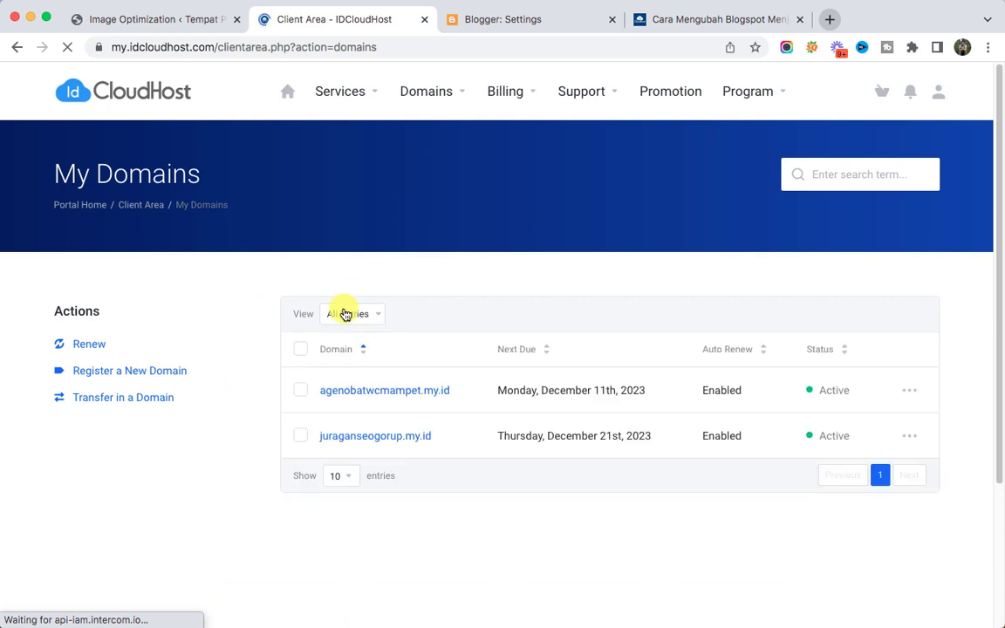
scroll(353, 249, "down", 1)
left_click(299, 376)
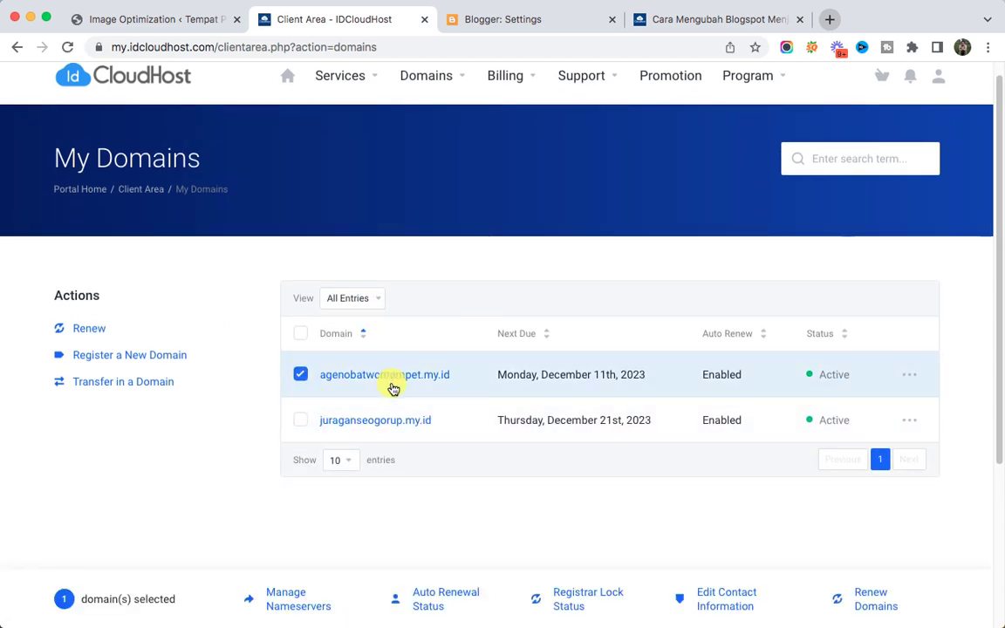
left_click(910, 375)
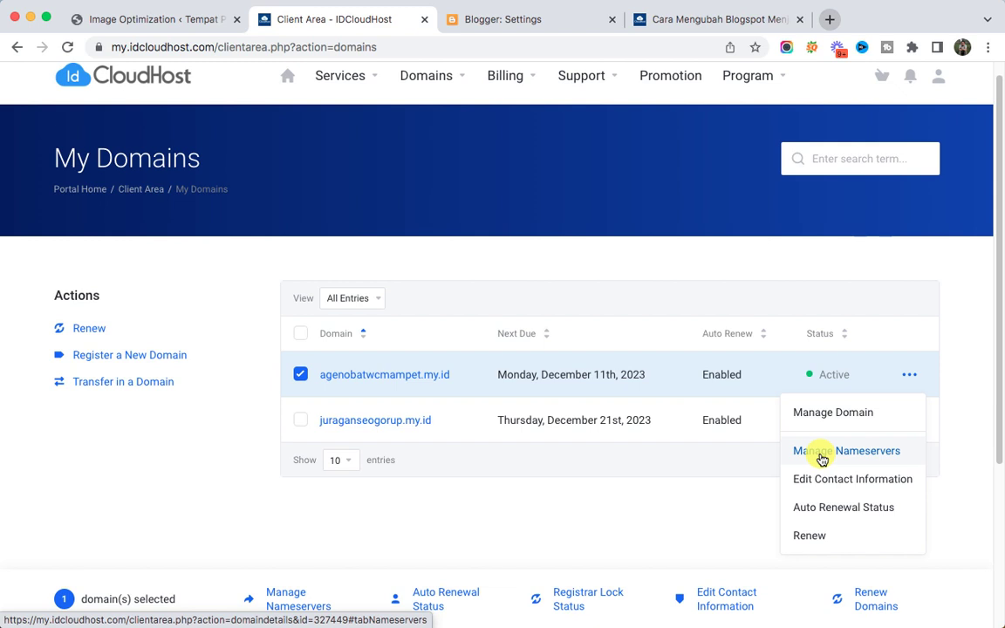
left_click(820, 455)
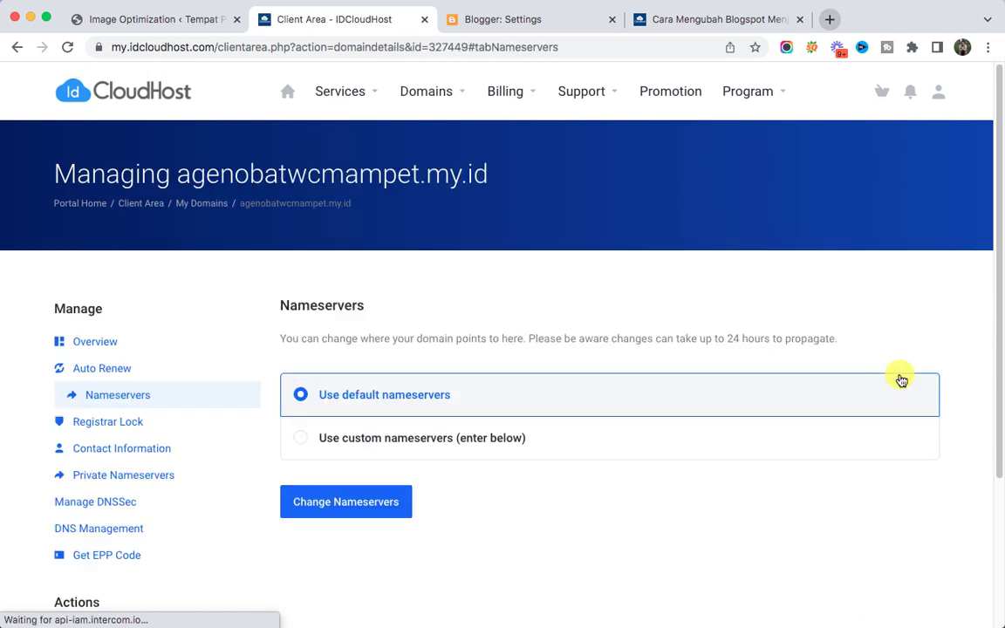
Open DNS management for agenobatwcmampet.my.id and close the already open Blogger settings page
scroll(549, 369, "down", 2)
scroll(552, 370, "down", 4)
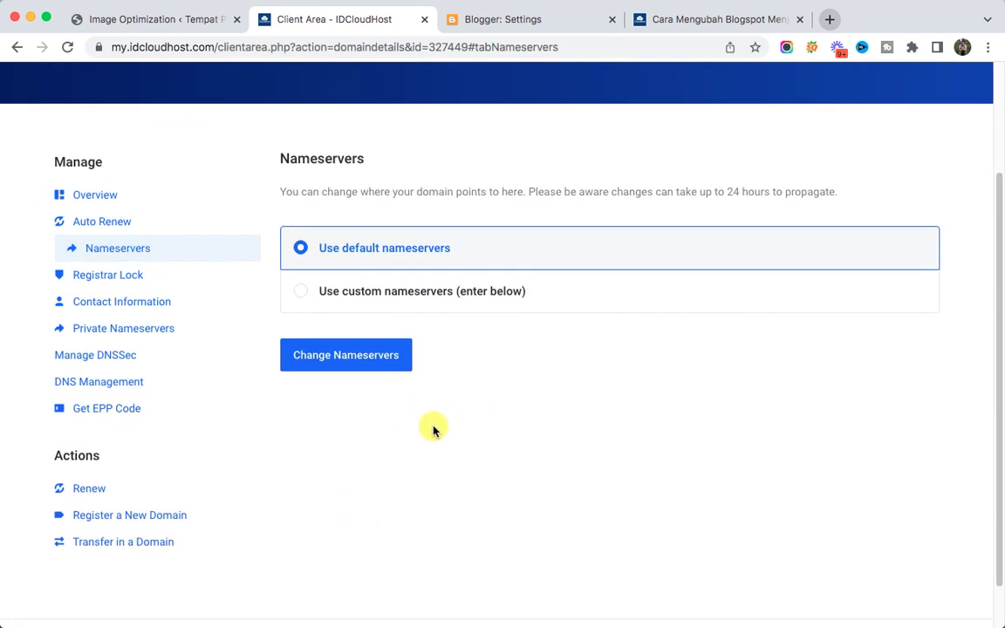
scroll(374, 434, "up", 1)
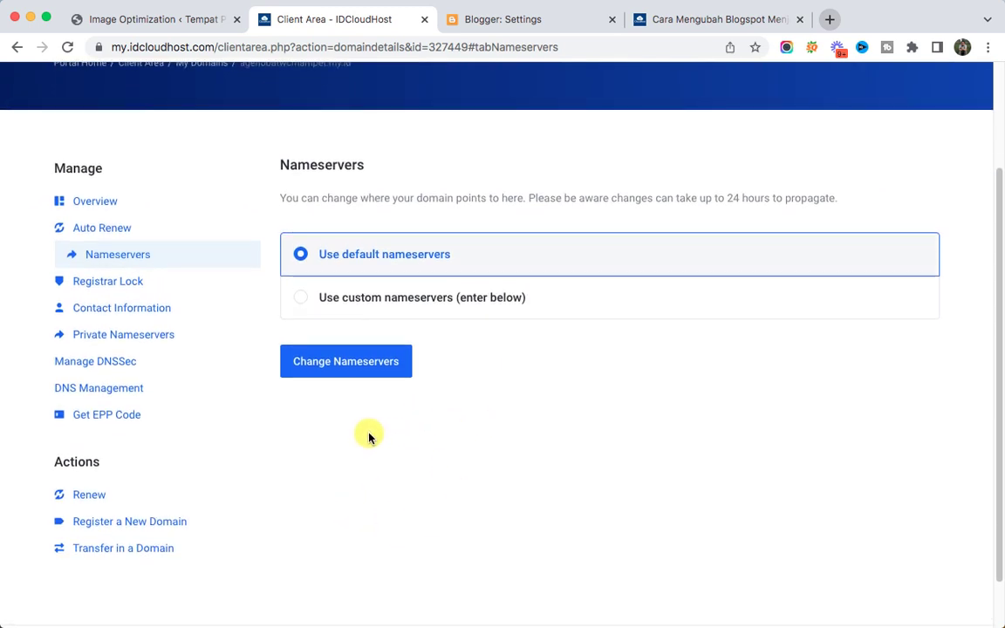
left_click(144, 393)
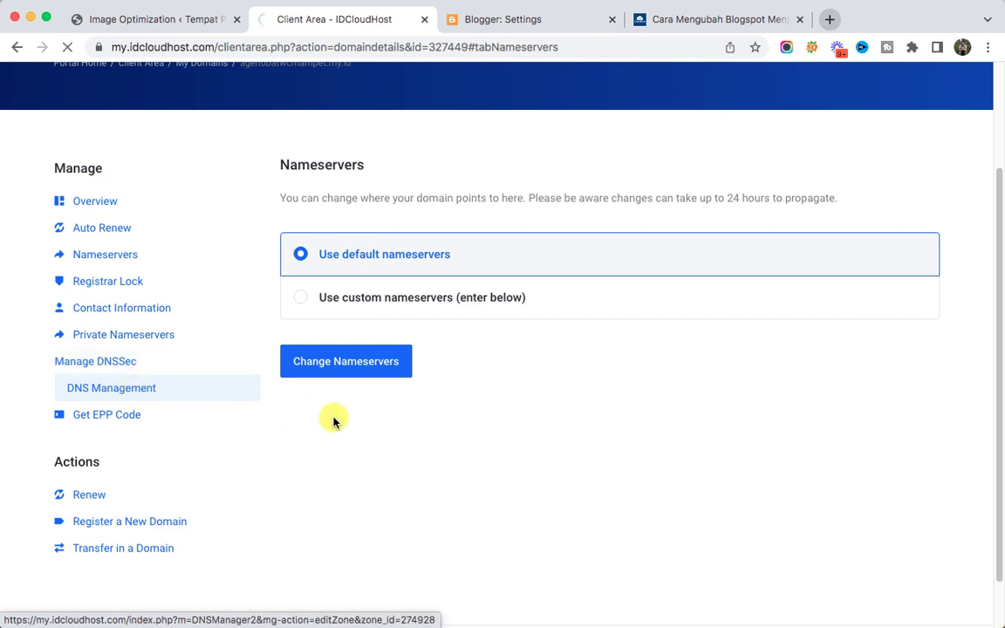
scroll(333, 419, "up", 3)
scroll(374, 327, "down", 3)
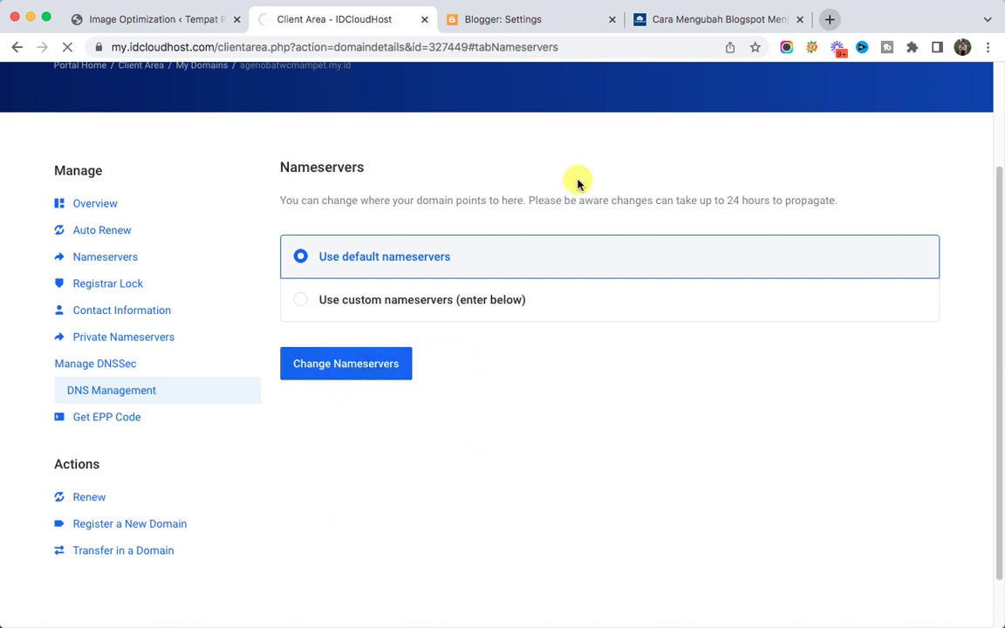
left_click(611, 19)
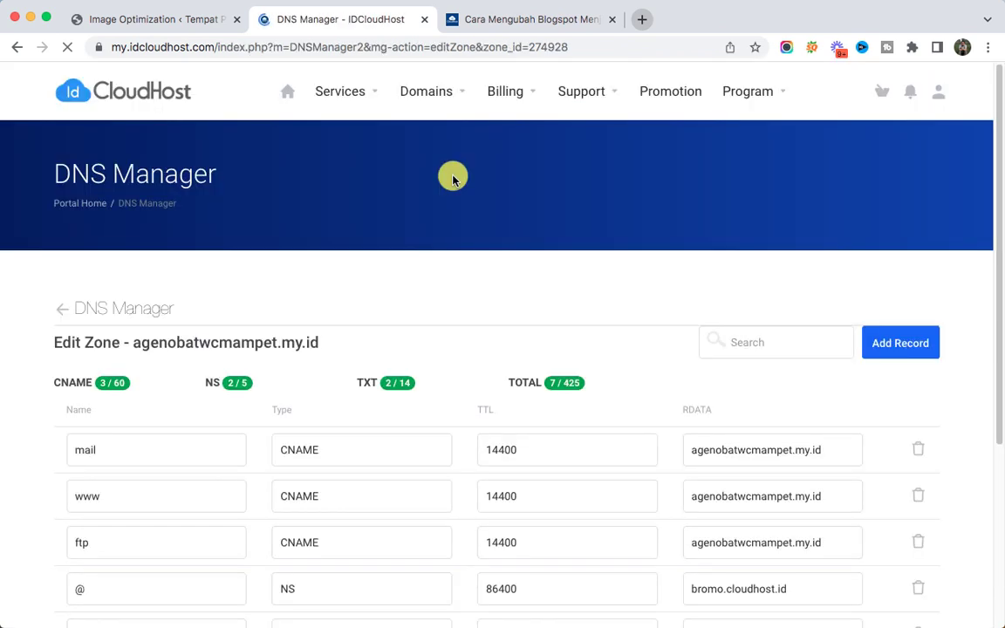
scroll(453, 179, "down", 5)
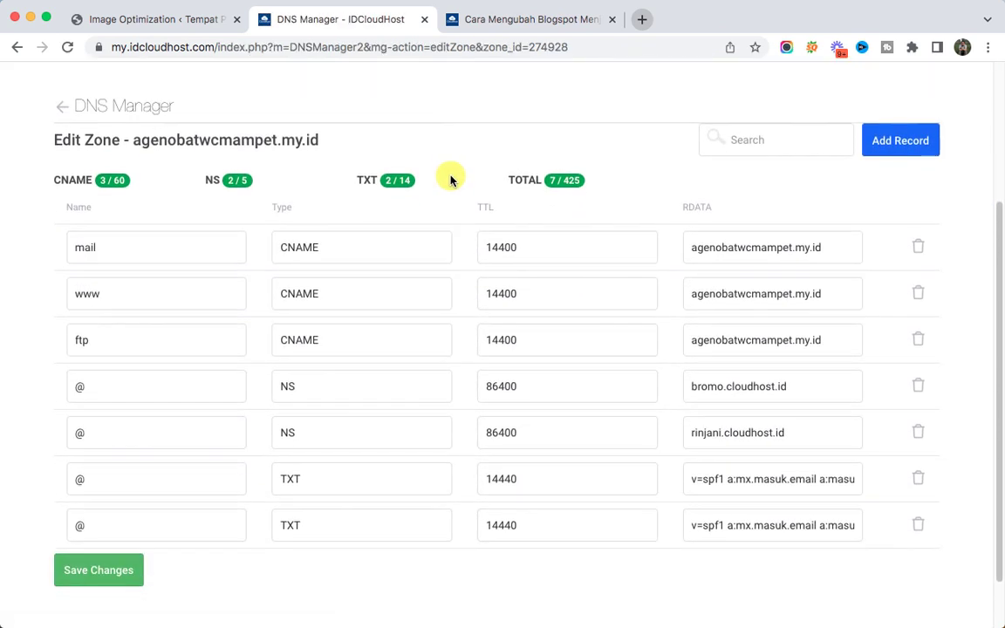
Open the Blogger posts page in a new browser tab
left_click(642, 19)
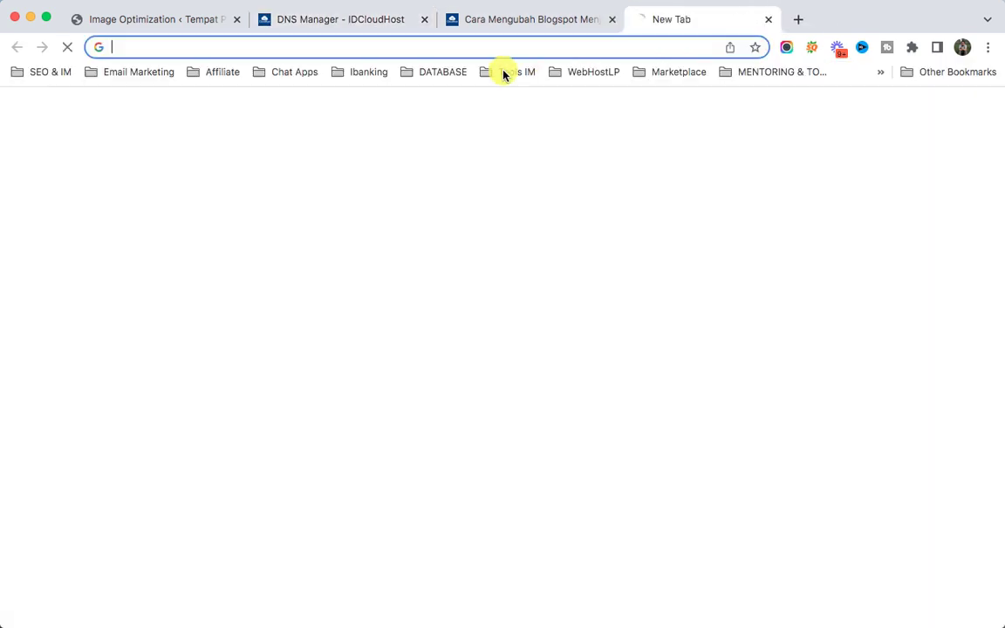
left_click(501, 48)
type("bloo")
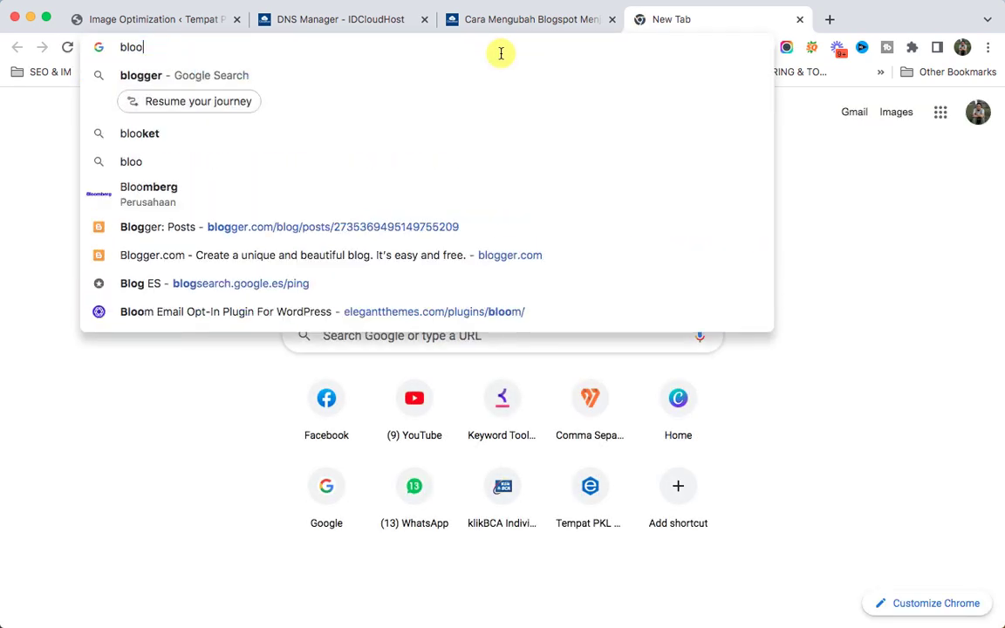
key("Down")
key("Down")
key("Down")
key("Down")
key("Down")
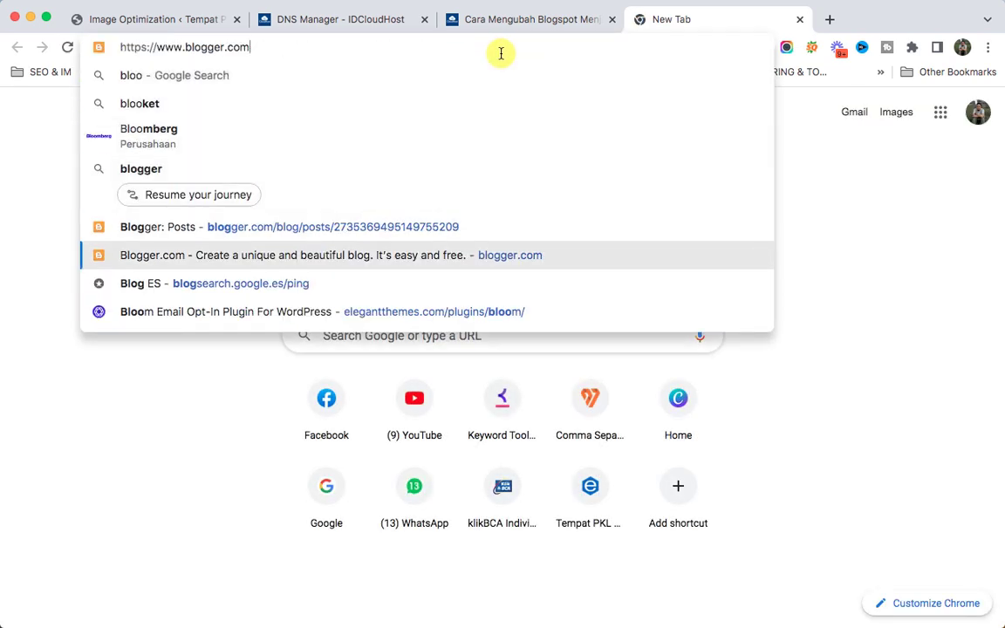
key("Up")
key("Return")
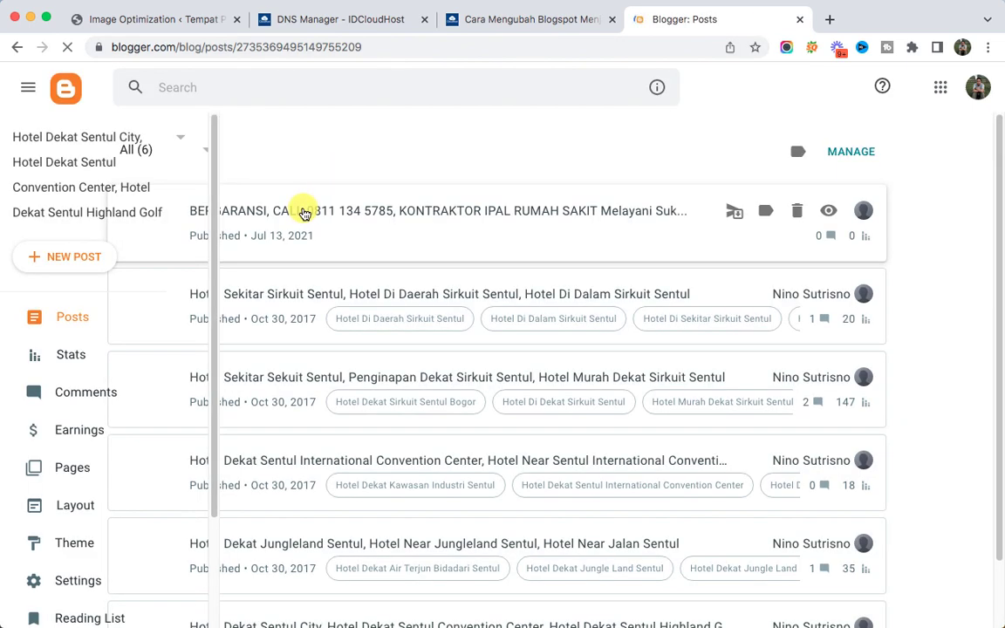
Switch Blogger to the Agen Obat WC Mampet blog
left_click(148, 135)
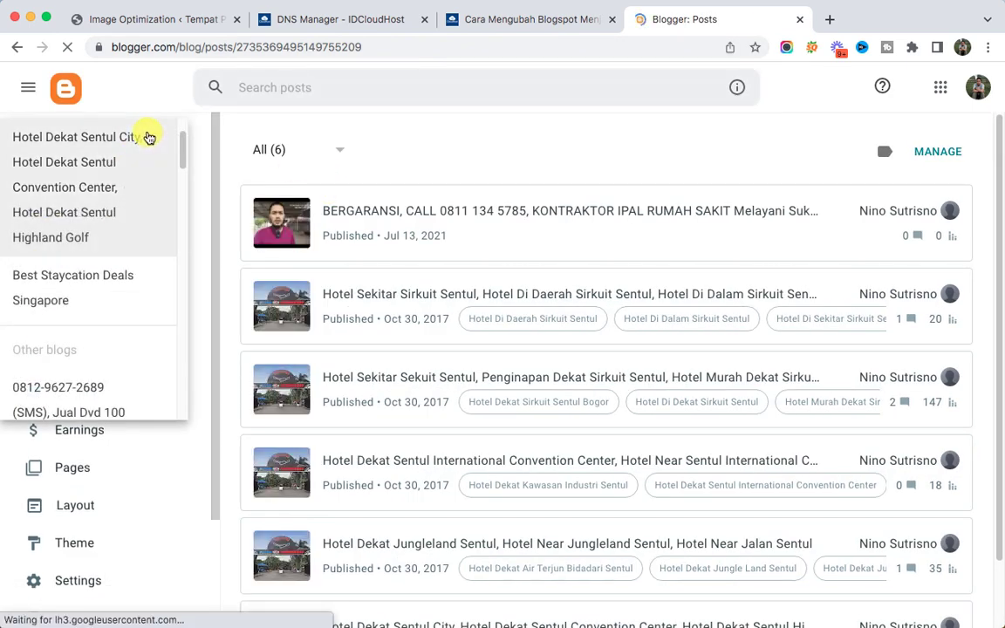
scroll(96, 331, "down", 10)
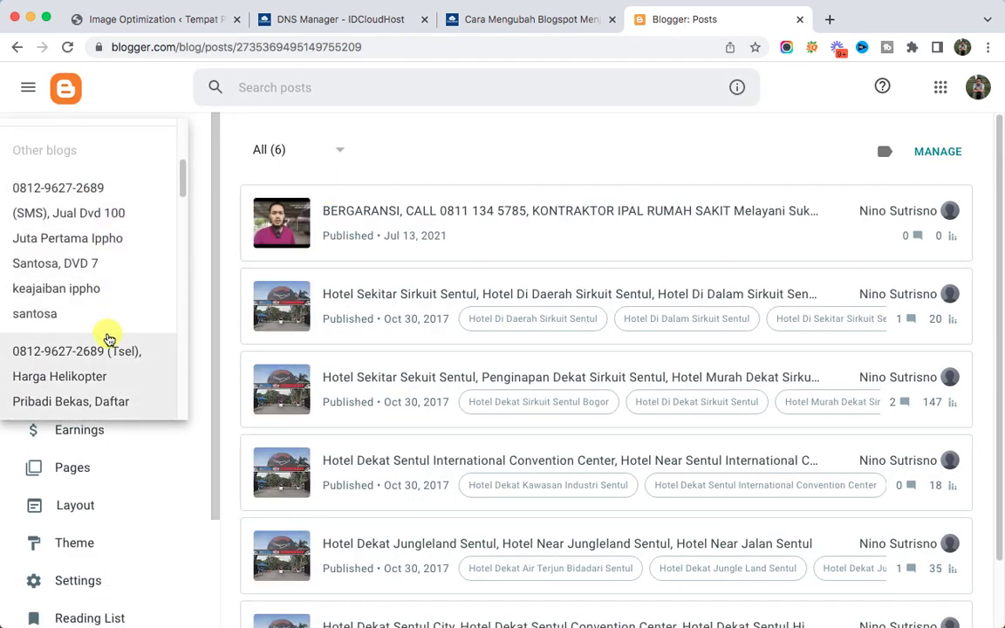
scroll(105, 340, "down", 10)
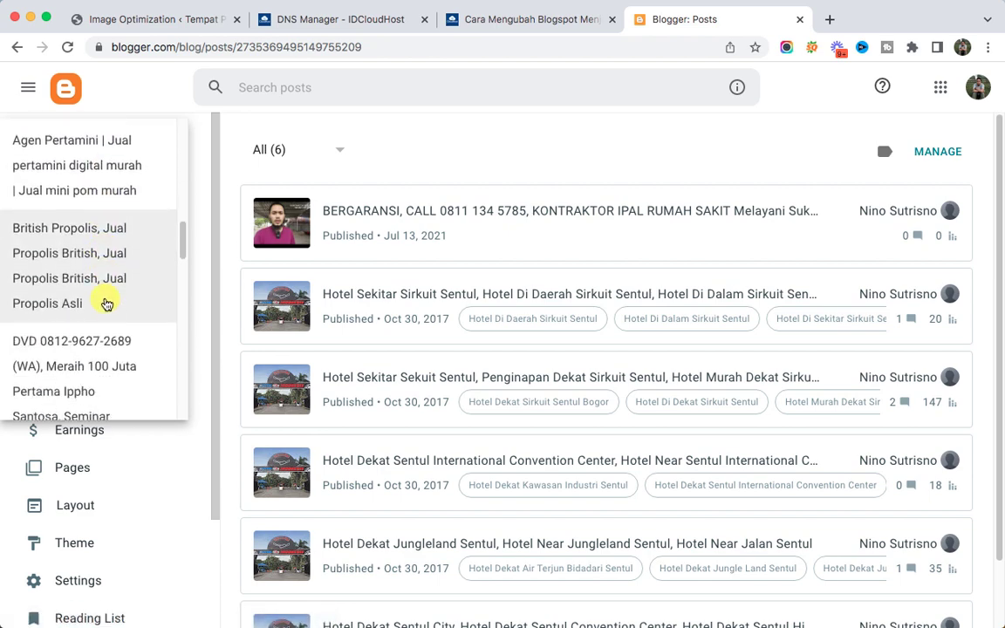
scroll(96, 345, "down", 5)
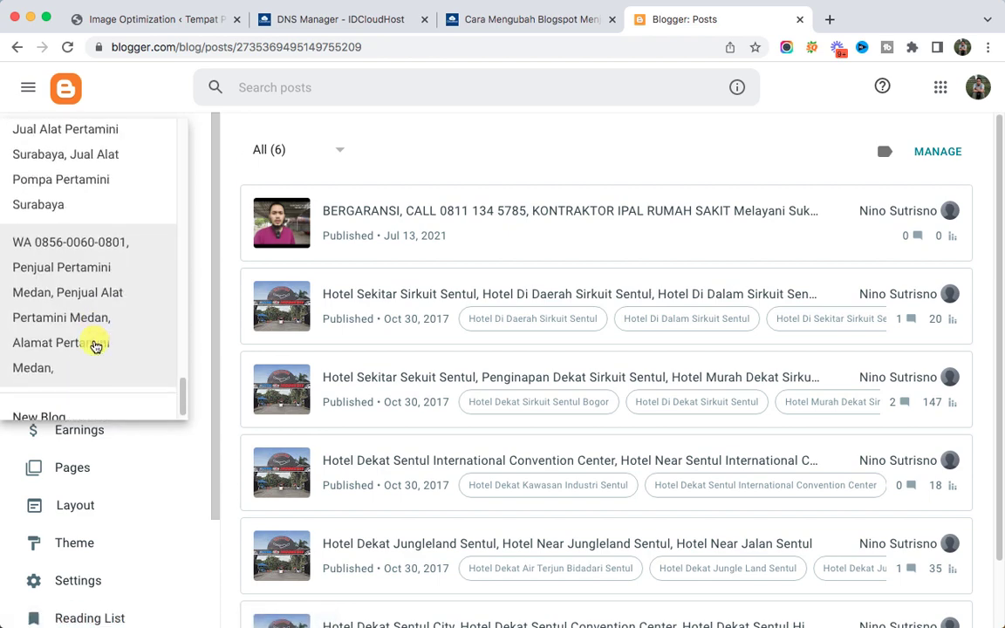
scroll(96, 234, "up", 5)
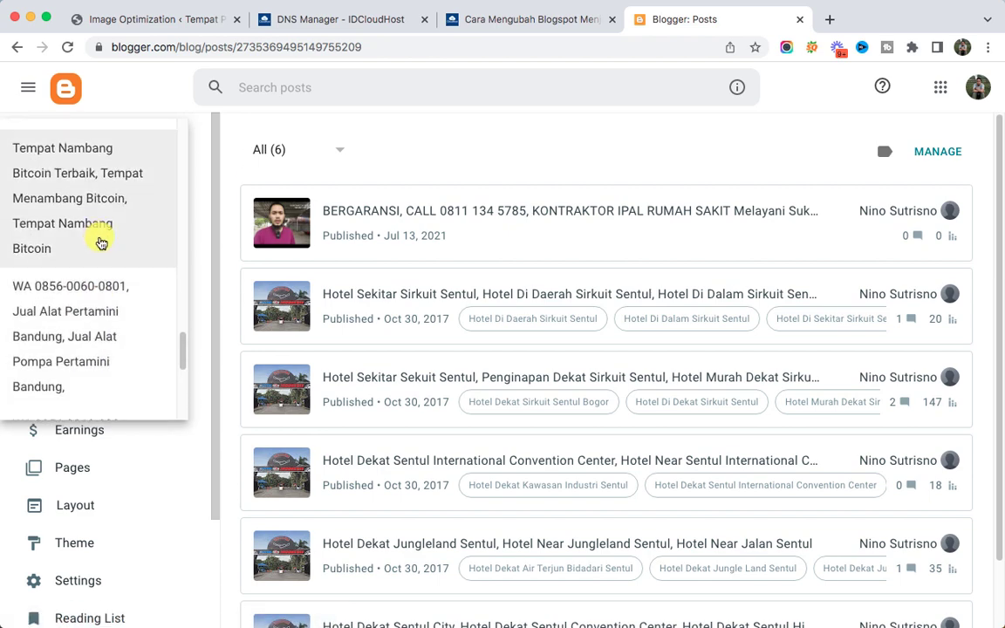
scroll(100, 243, "up", 10)
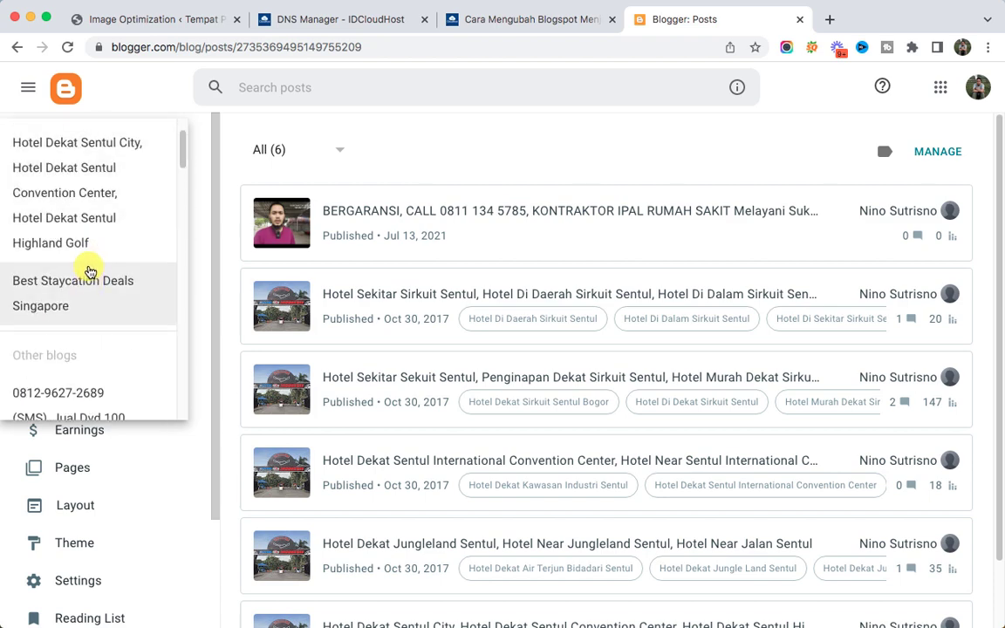
scroll(90, 270, "up", 3)
left_click(101, 185)
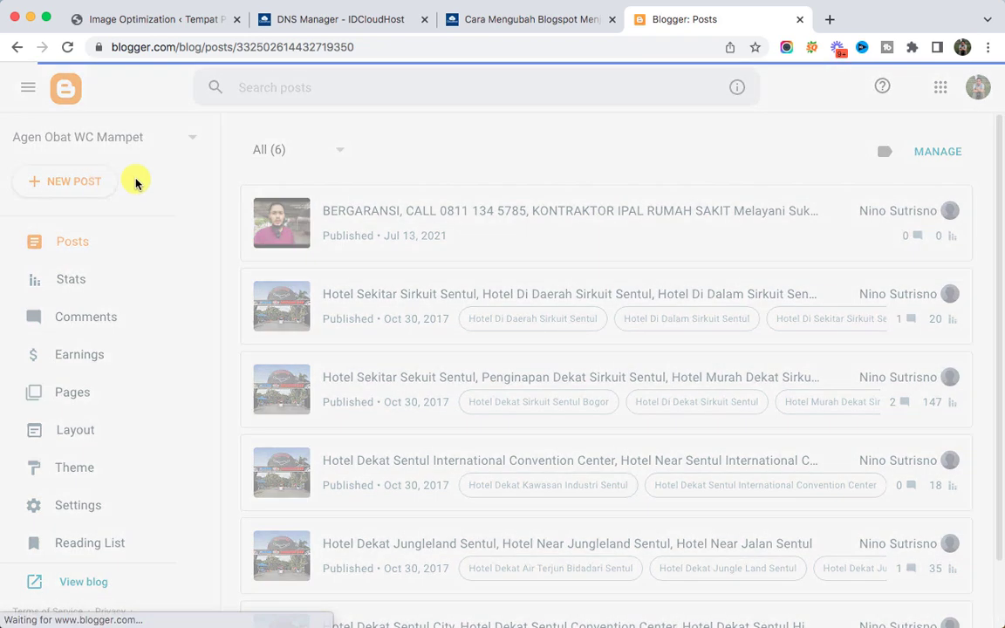
Open the custom domain entry in the blog's publishing settings
scroll(99, 430, "down", 2)
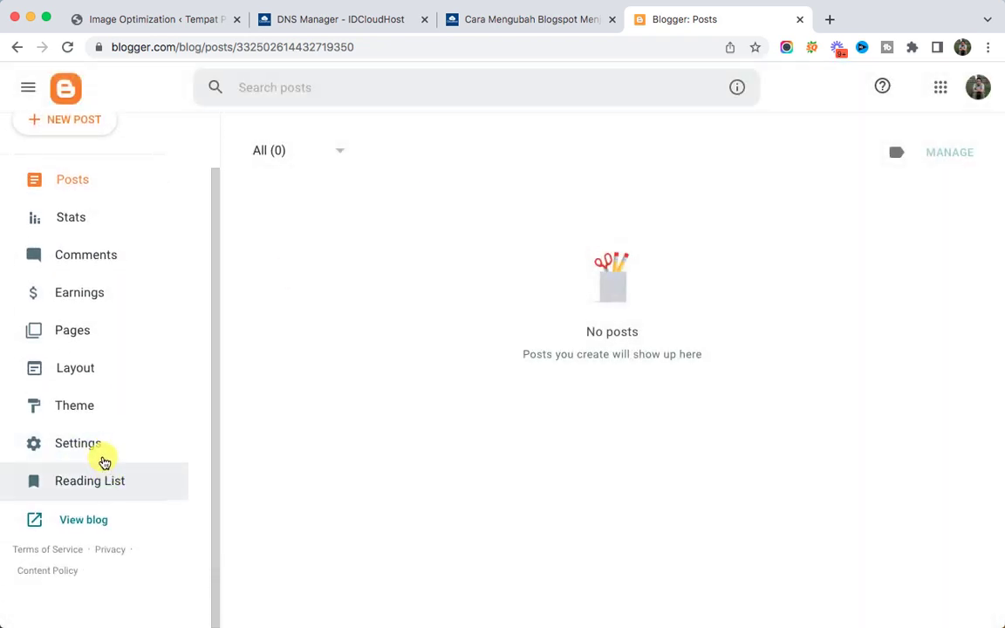
left_click(99, 445)
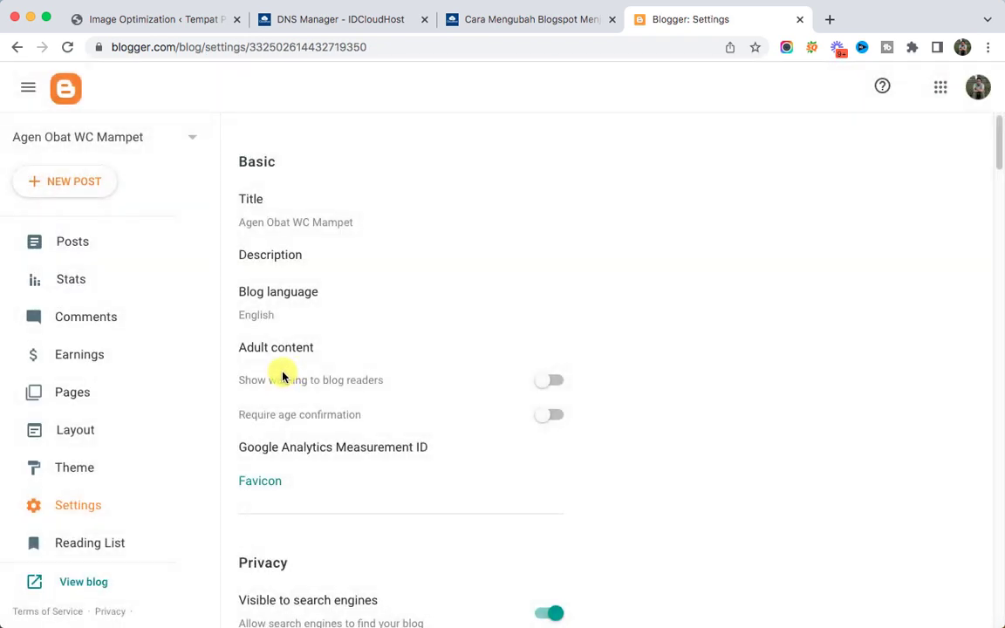
scroll(282, 377, "down", 2)
scroll(283, 377, "down", 5)
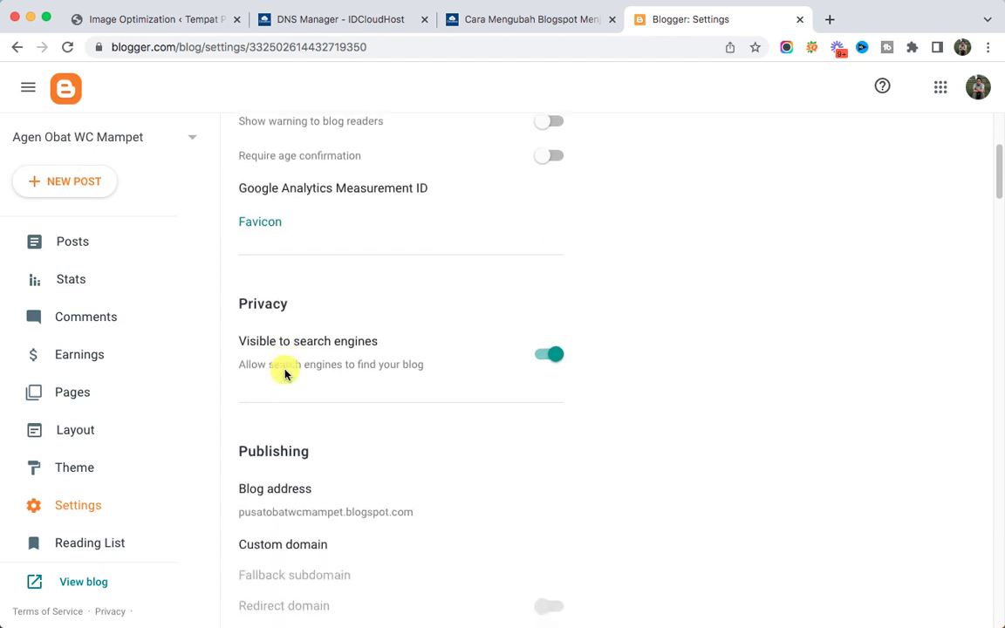
left_click(286, 428)
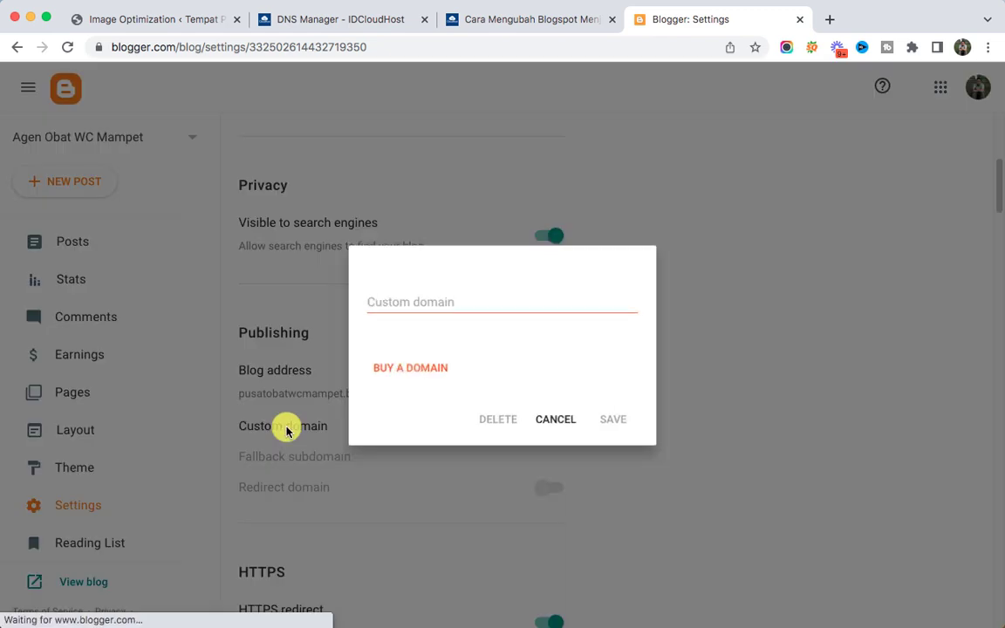
left_click(436, 301)
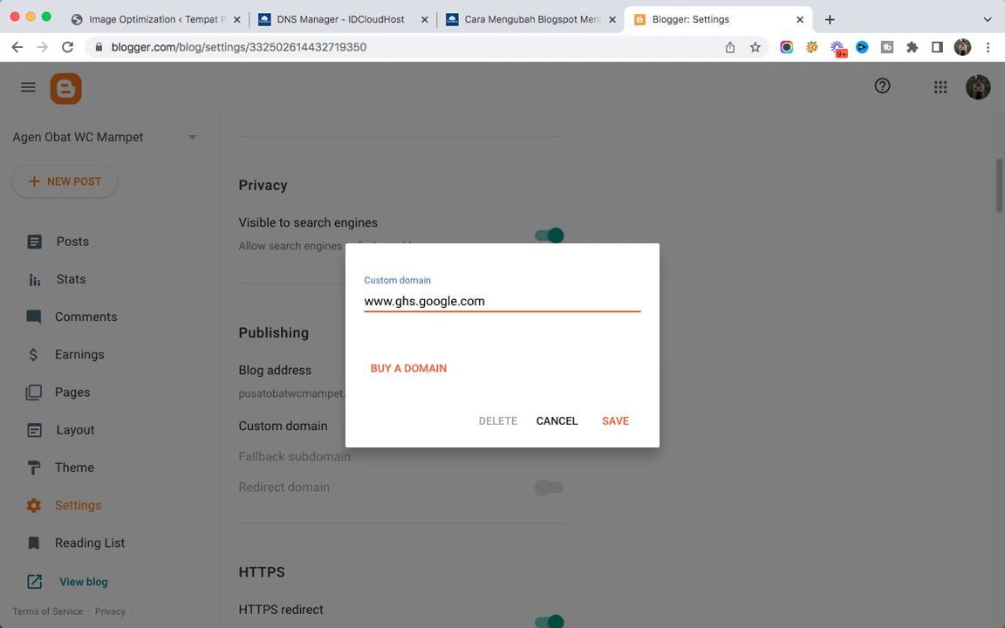
key("super+a")
key("BackSpace")
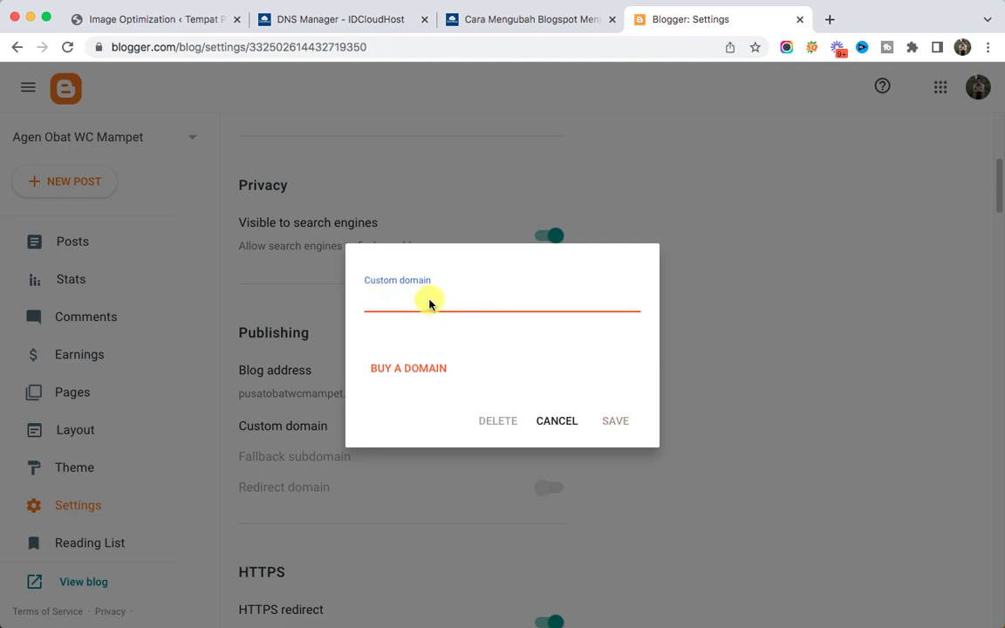
Copy the domain name agenobatwcmampet.my.id from the zone heading in the IDCloudHost DNS Manager
left_click(271, 21)
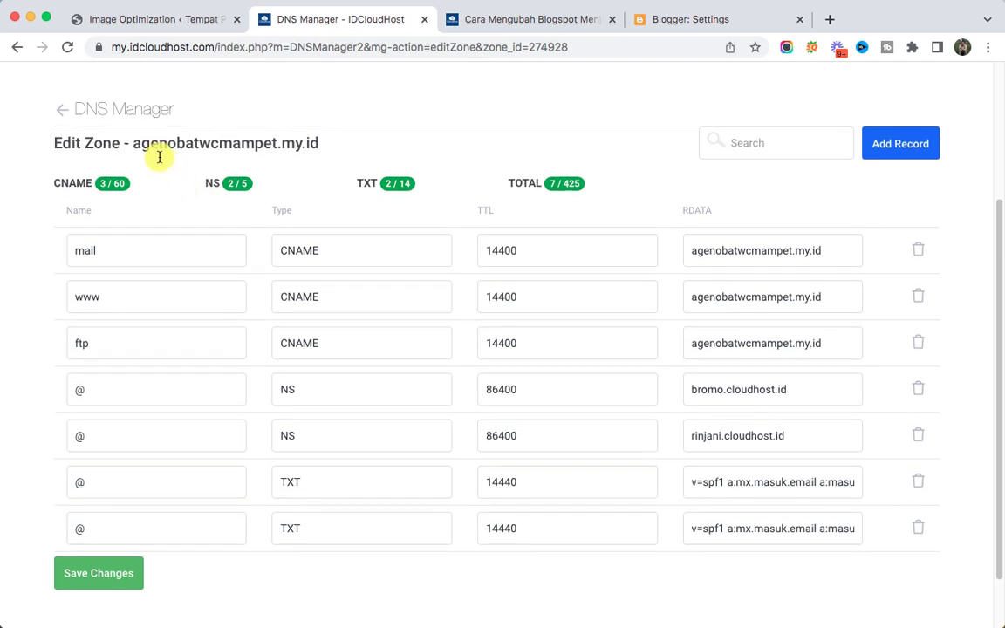
left_click_drag(134, 142, 319, 144)
right_click(304, 148)
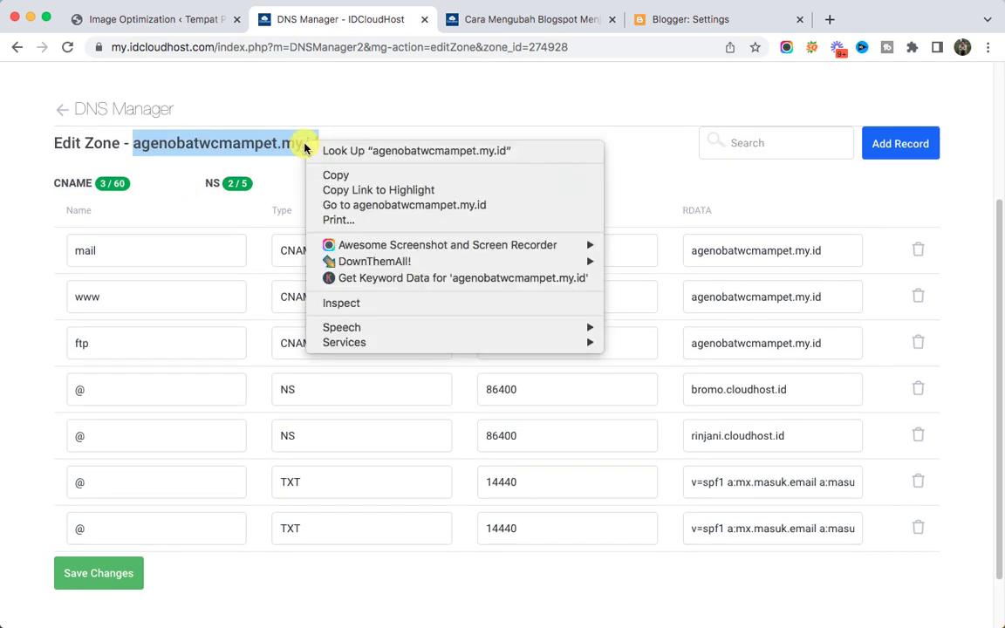
left_click(333, 175)
left_click(727, 18)
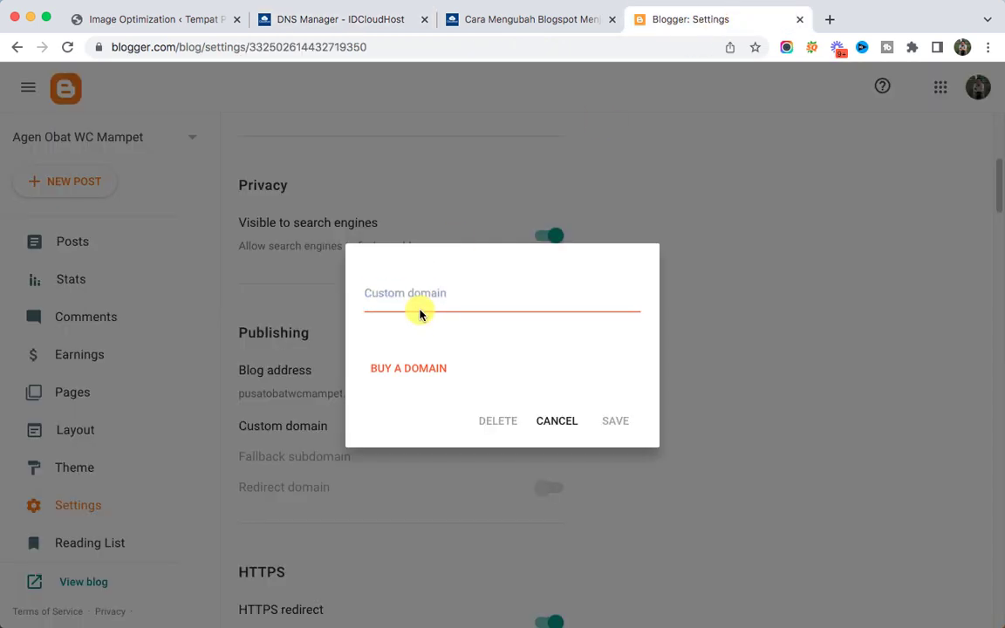
left_click(419, 311)
type("w")
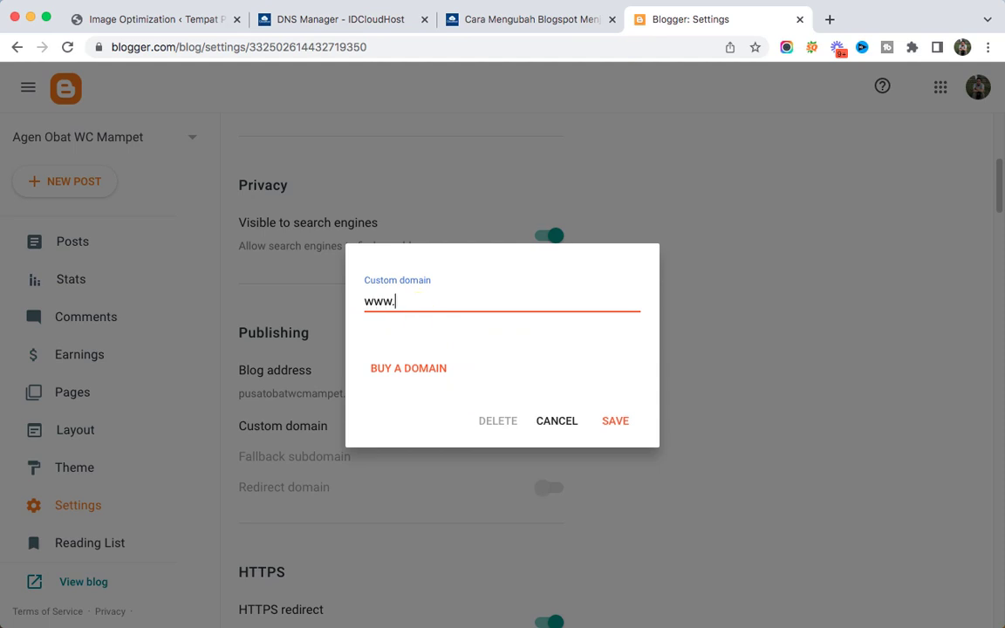
type("ww.")
key("super+v")
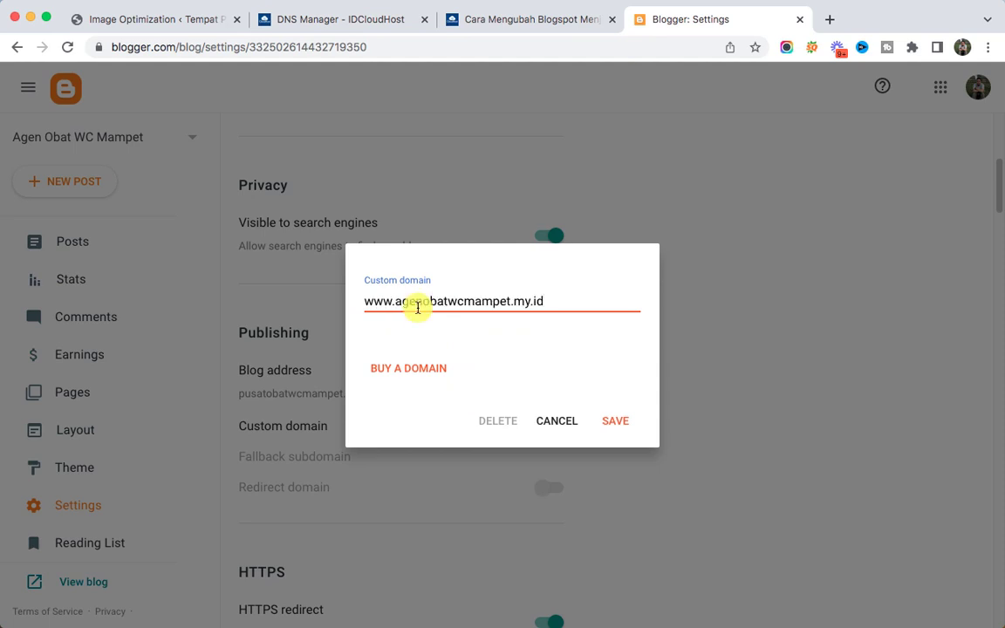
left_click(623, 421)
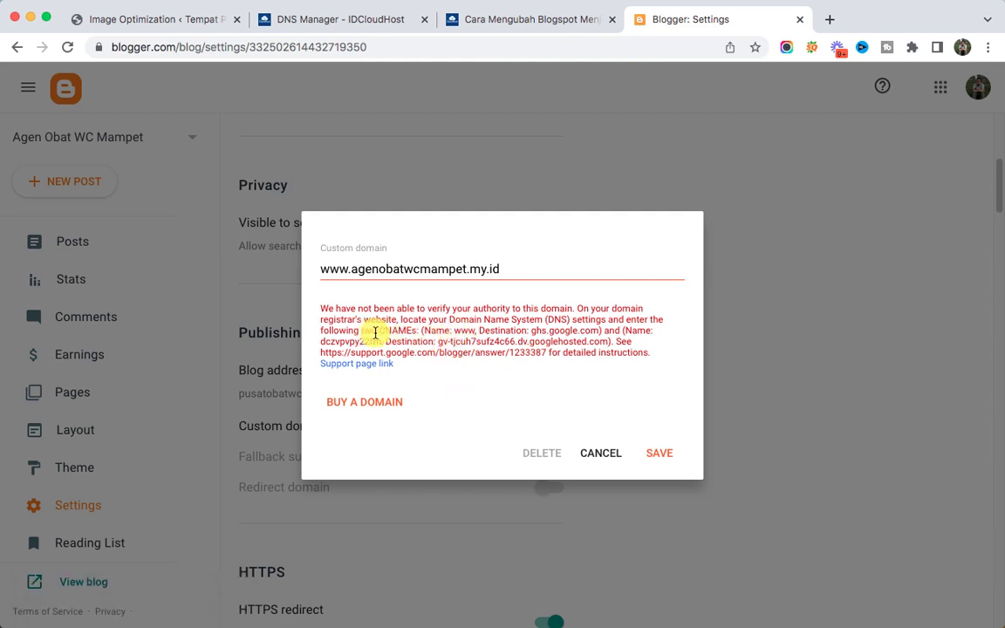
Copy the www CNAME destination ghs.google.com from the custom domain instructions
left_click_drag(376, 332, 421, 333)
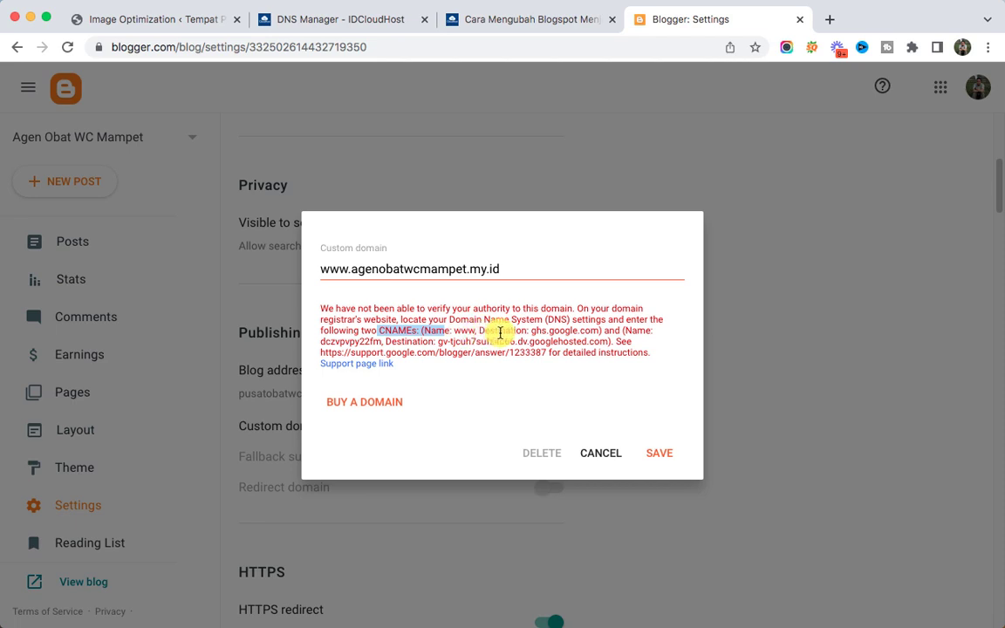
left_click_drag(531, 331, 596, 331)
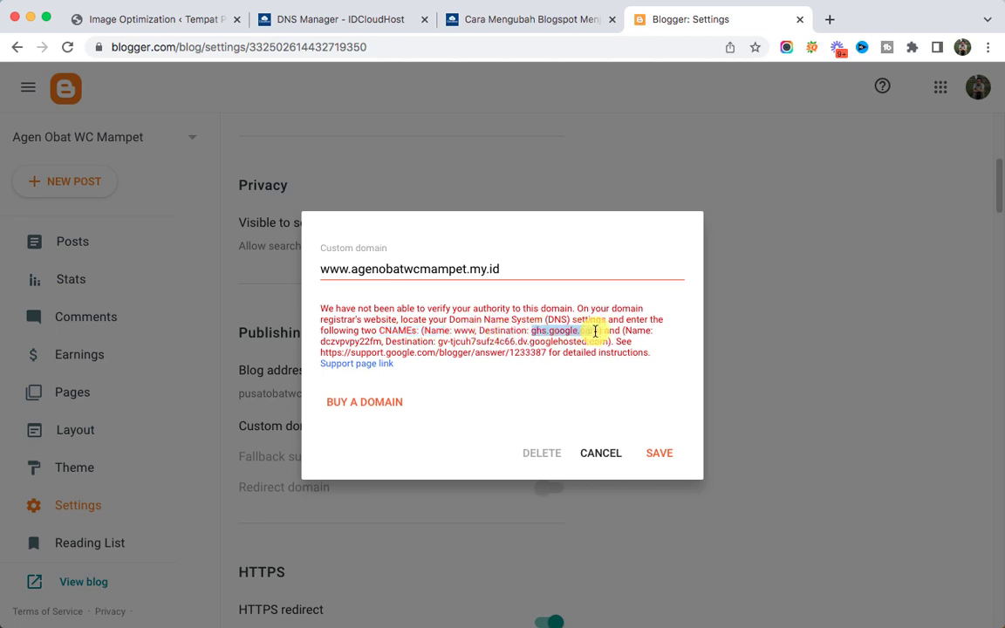
right_click(593, 332)
left_click(599, 358)
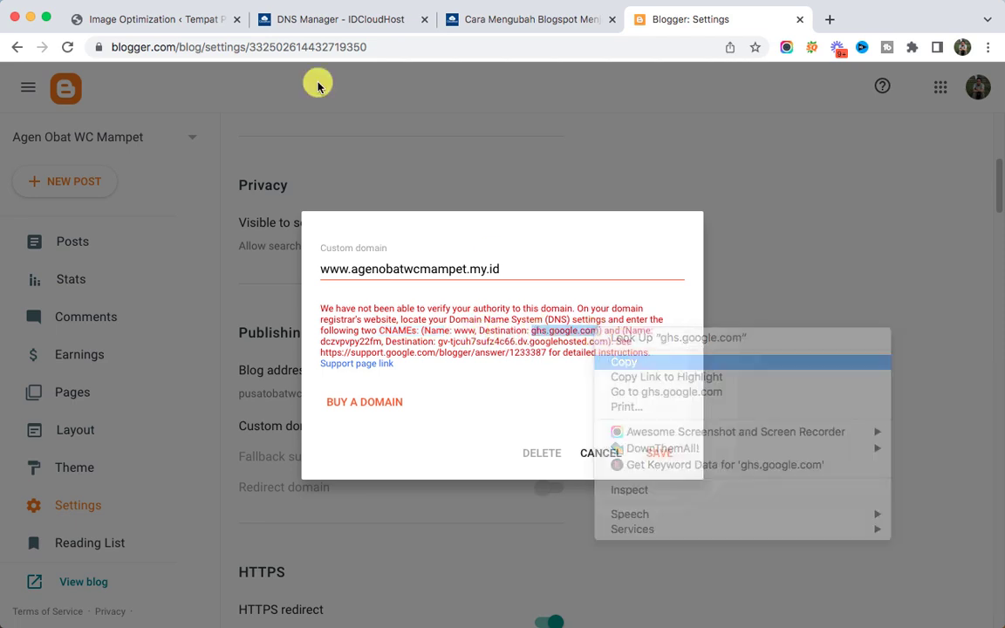
In the IDCloudHost DNS Manager, set the www CNAME record's RDATA to ghs.google.com and save the zone changes
left_click(263, 21)
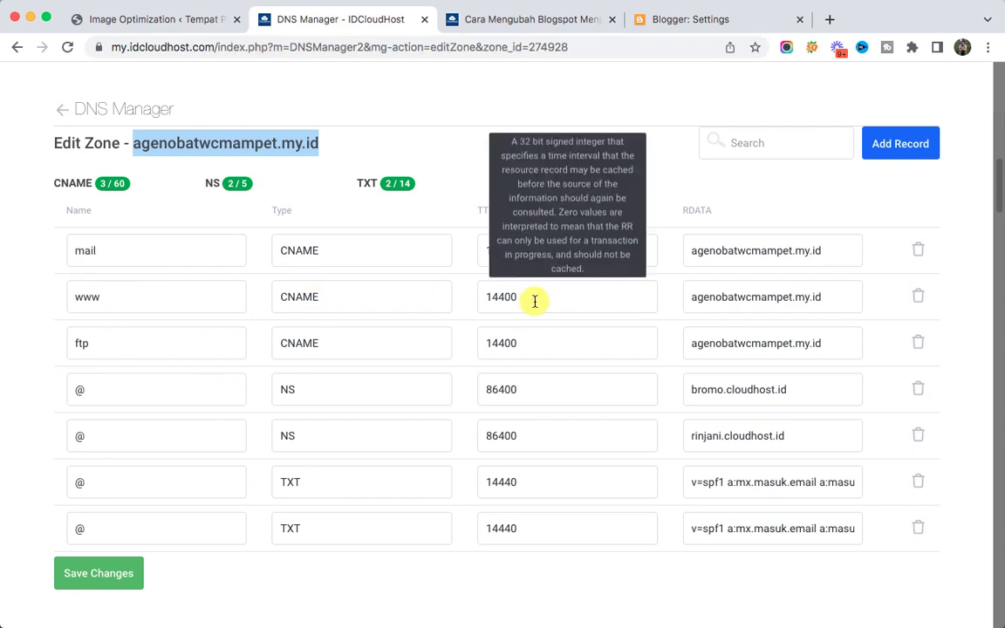
left_click_drag(687, 296, 833, 302)
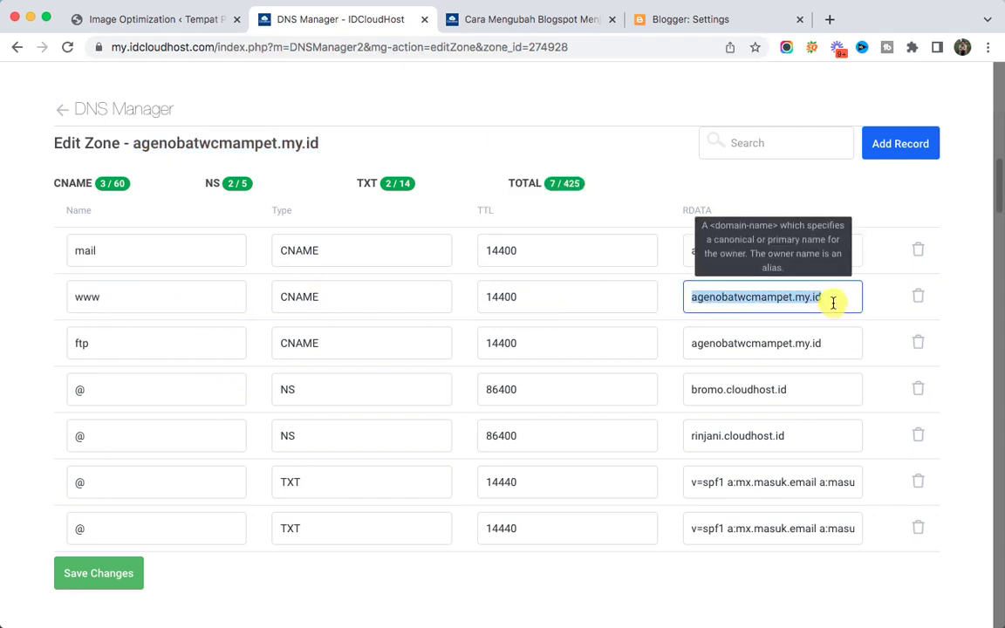
key("super+v")
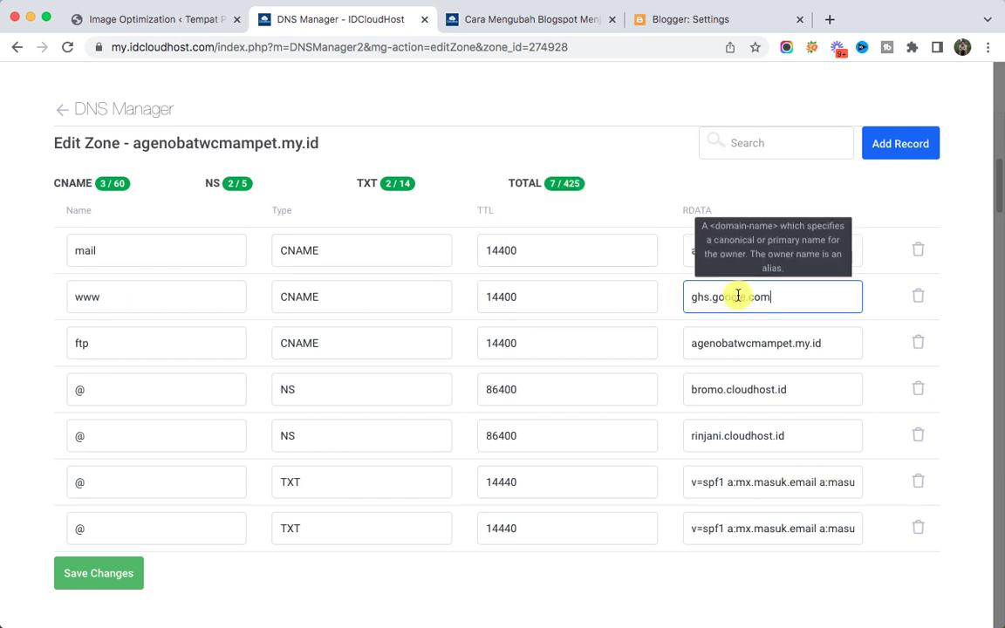
left_click(119, 581)
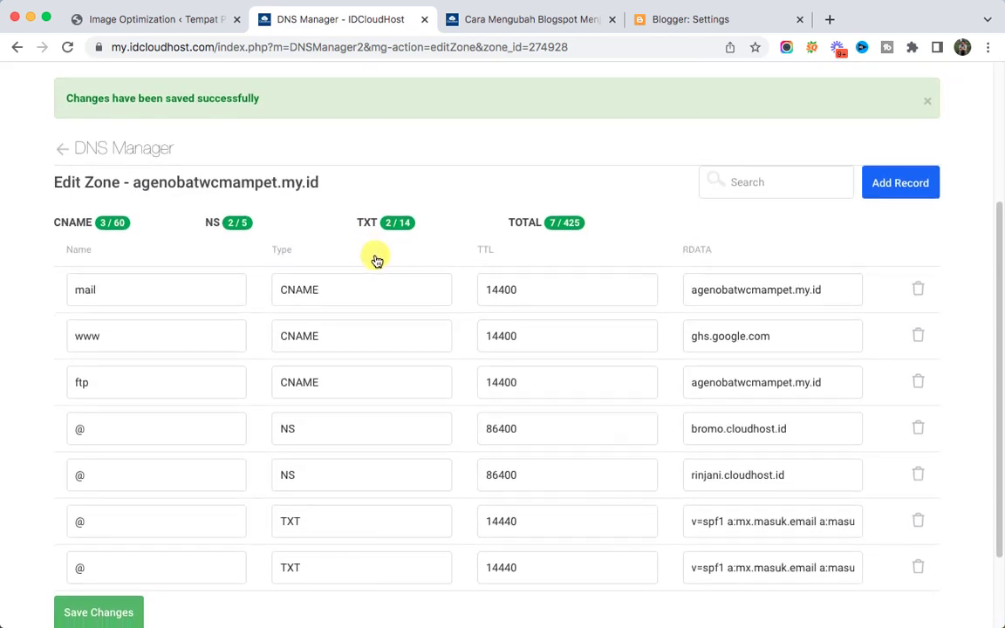
Back in Blogger, copy the name of the second CNAME, used for domain verification, from the custom domain instructions
left_click(642, 20)
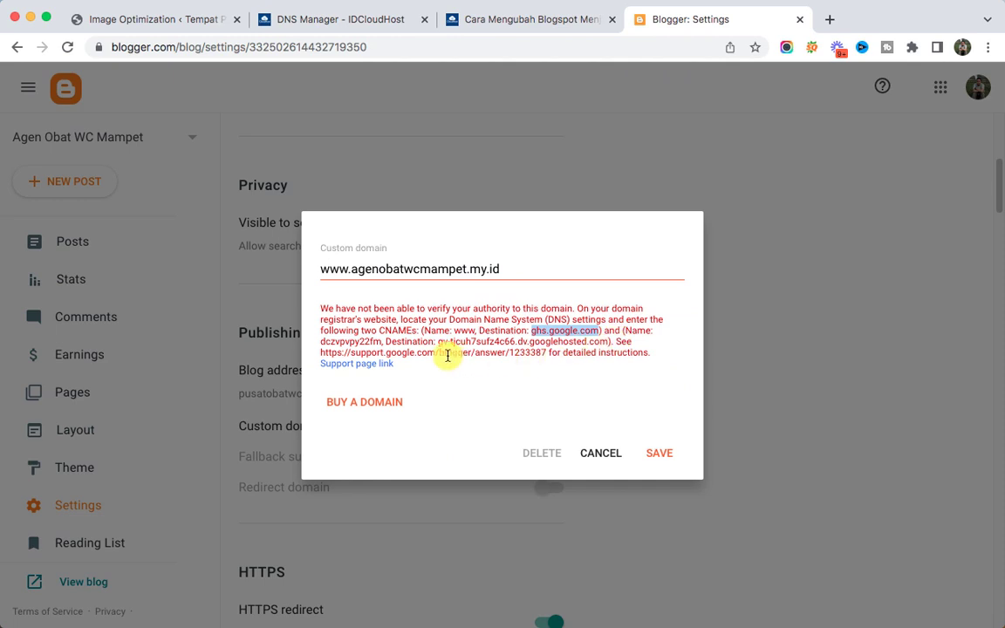
left_click_drag(631, 332, 511, 348)
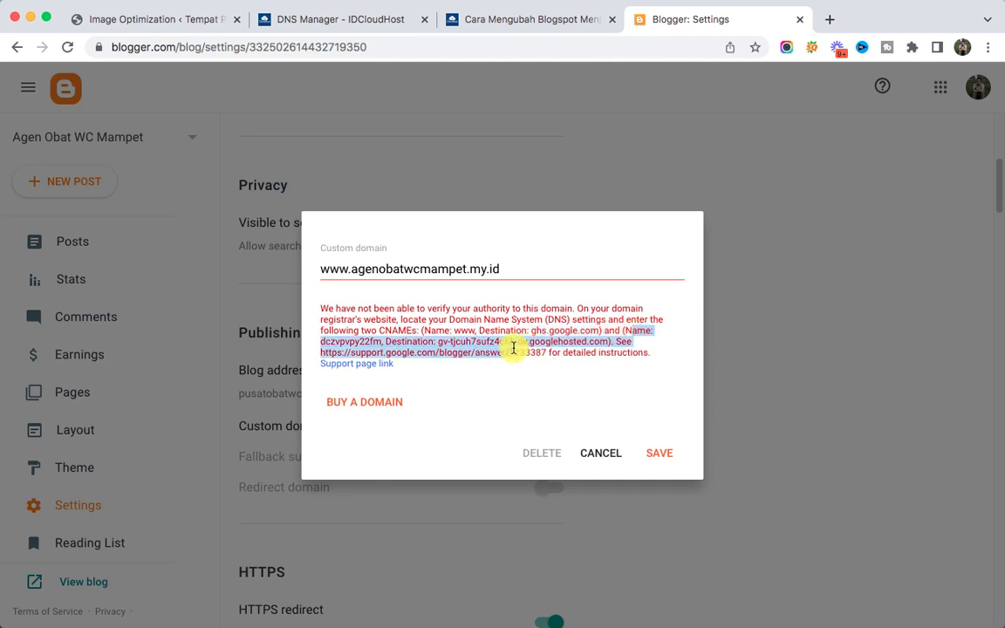
left_click(583, 334)
left_click_drag(321, 341, 377, 343)
right_click(377, 343)
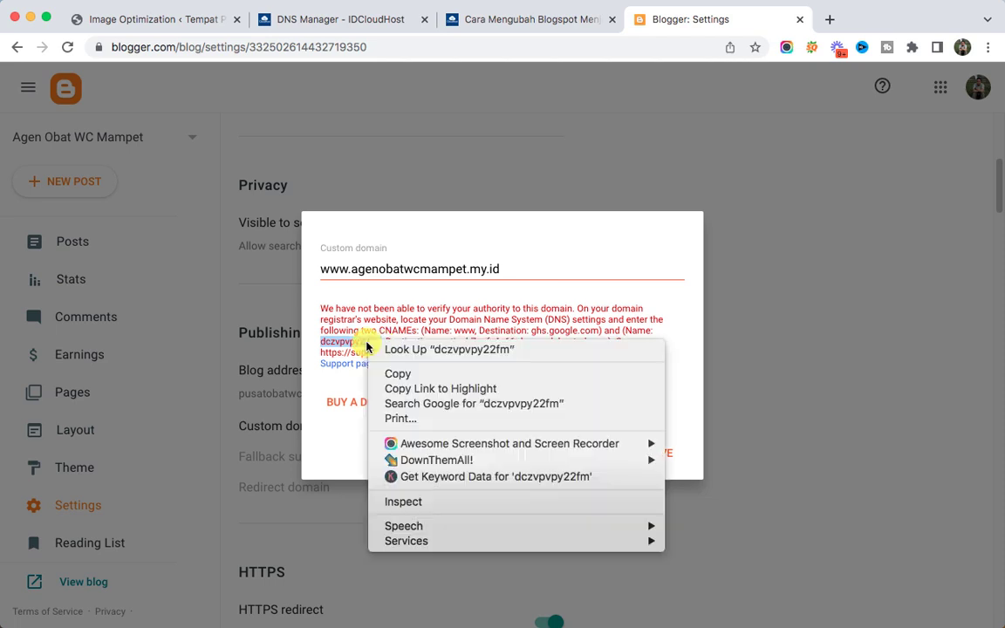
left_click(391, 375)
Start a new record in the IDCloudHost zone with the copied verification name as its Name and CNAME as its type
left_click(349, 20)
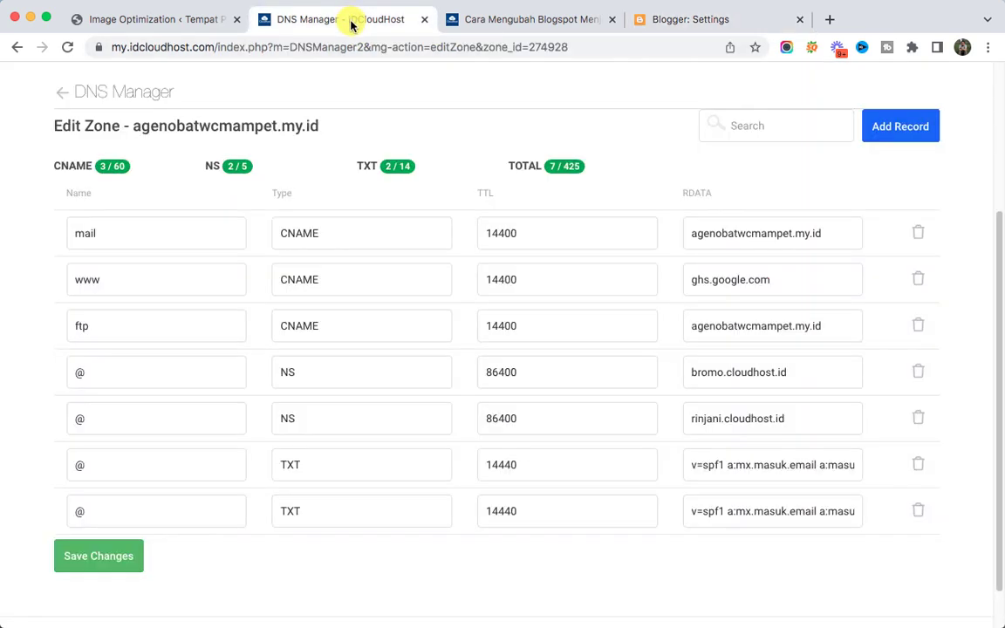
left_click(899, 128)
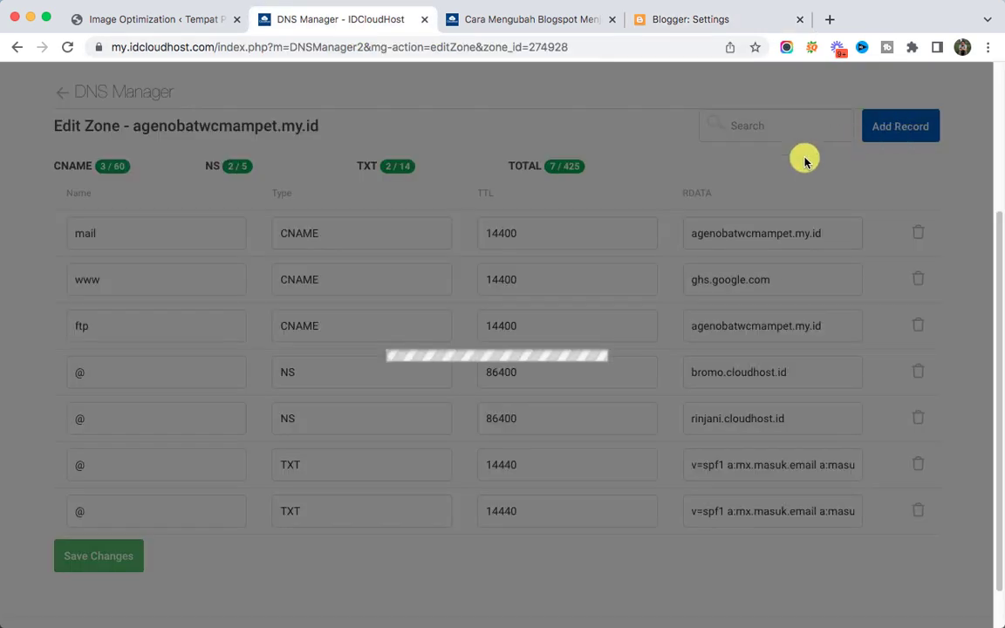
left_click(455, 336)
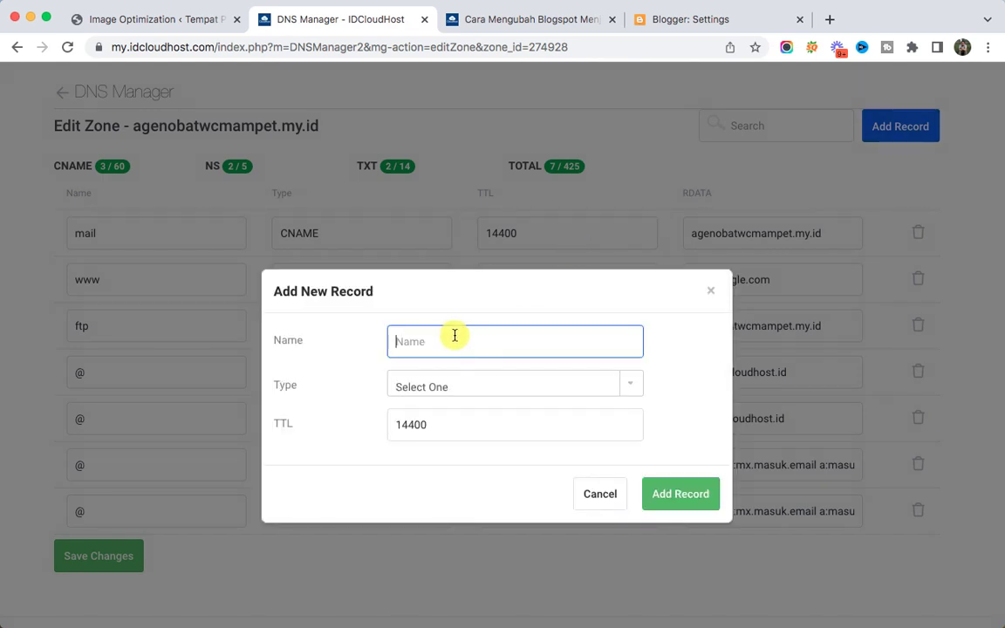
right_click(456, 335)
left_click(485, 435)
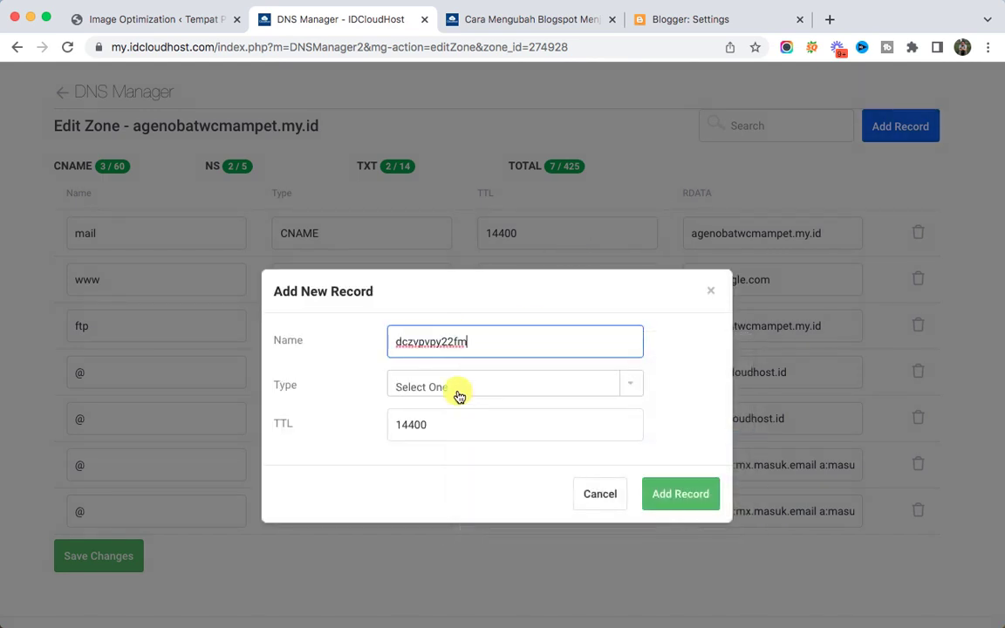
left_click(458, 394)
left_click(439, 513)
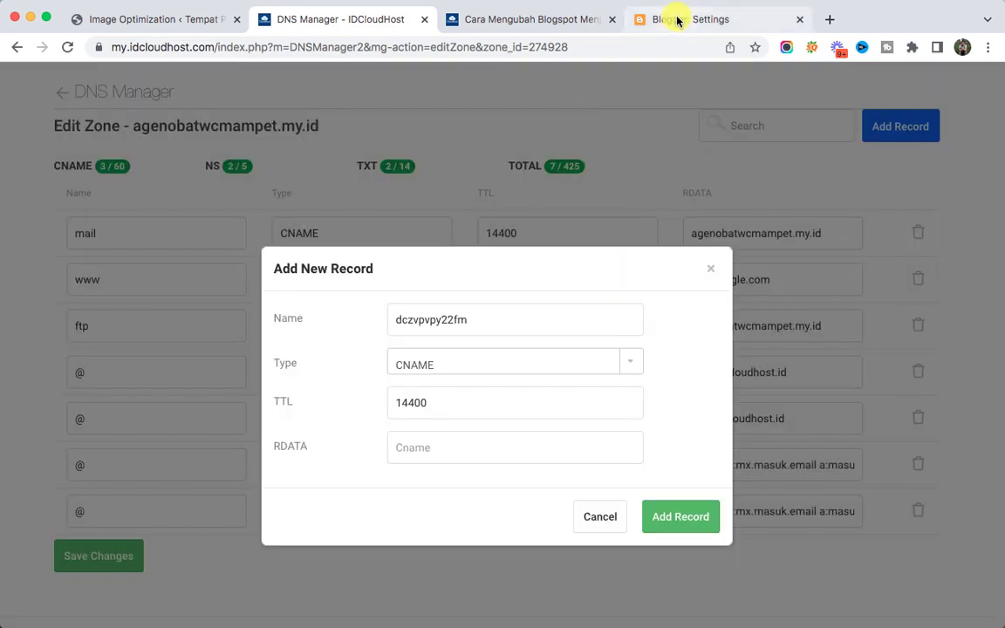
Switch to Blogger and copy the verification CNAME's googlehosted.com destination from the custom domain instructions
left_click(675, 19)
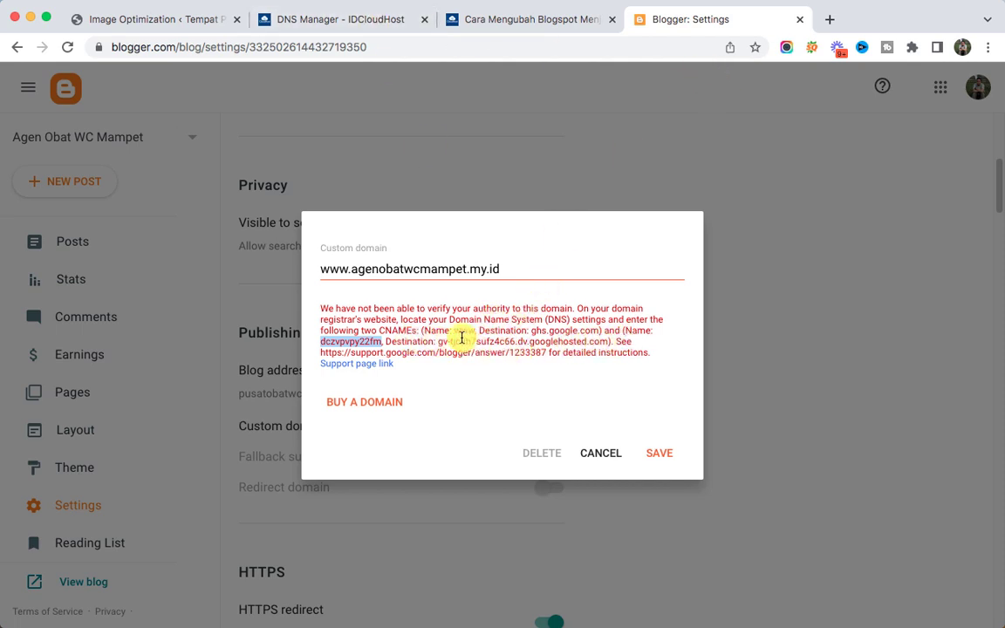
left_click_drag(438, 342, 571, 336)
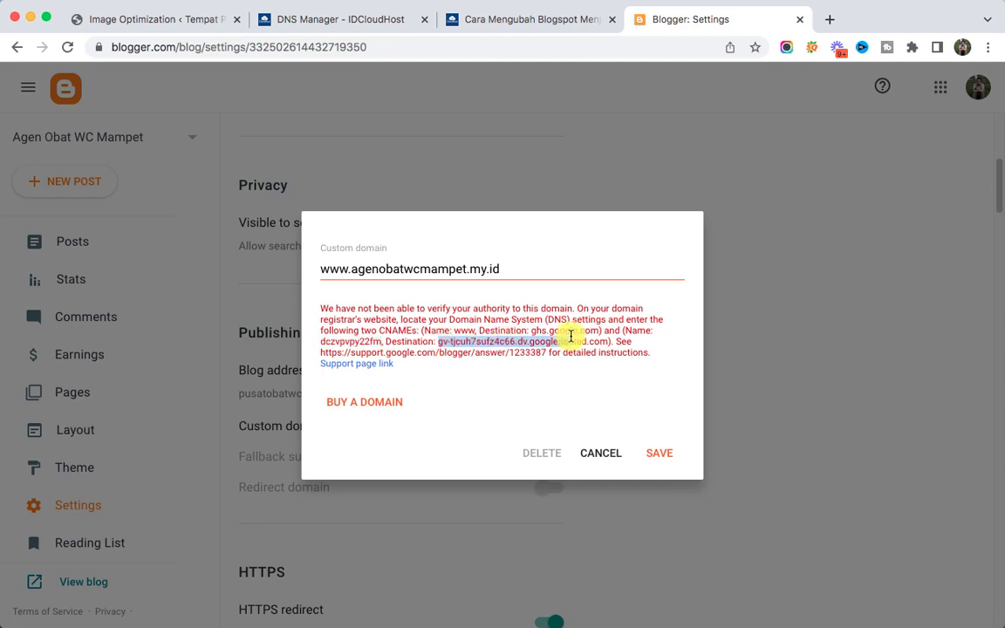
right_click(530, 341)
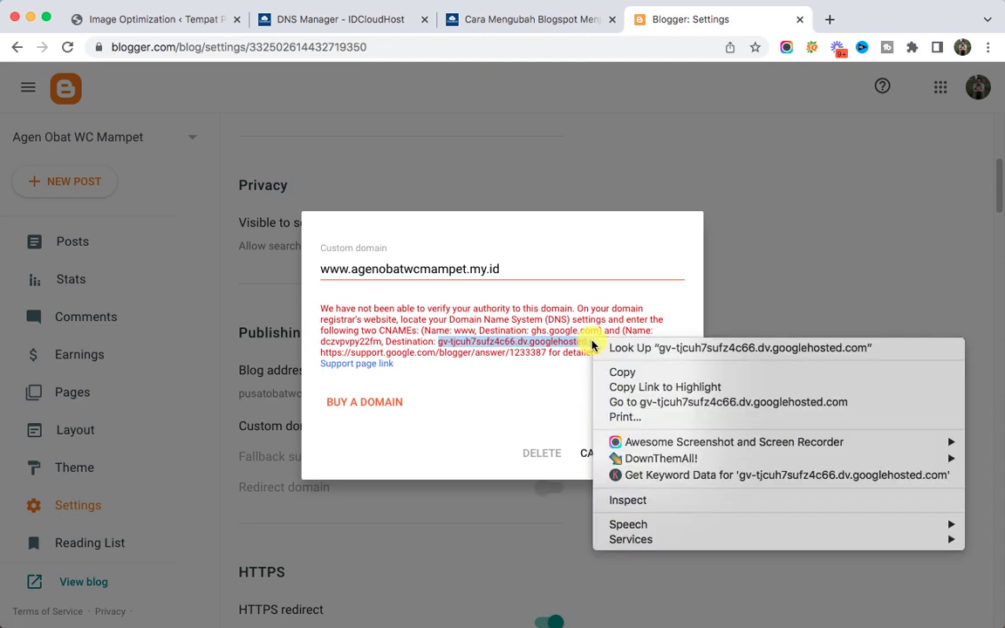
left_click(601, 436)
In the IDCloudHost DNS Manager, paste the copied verification destination as the new CNAME record's RDATA and add the record
left_click(370, 26)
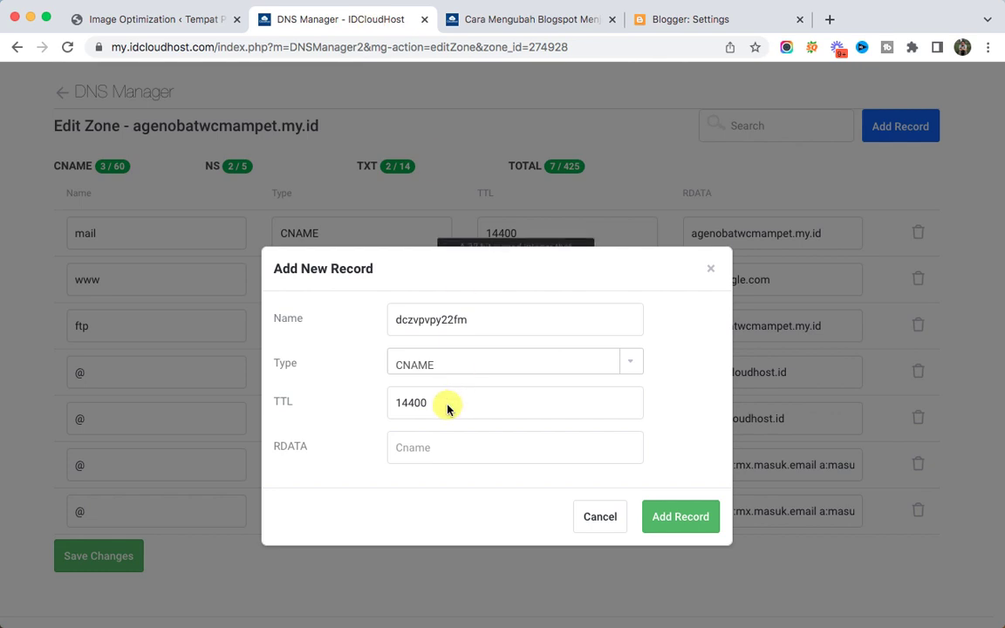
left_click(424, 453)
right_click(429, 452)
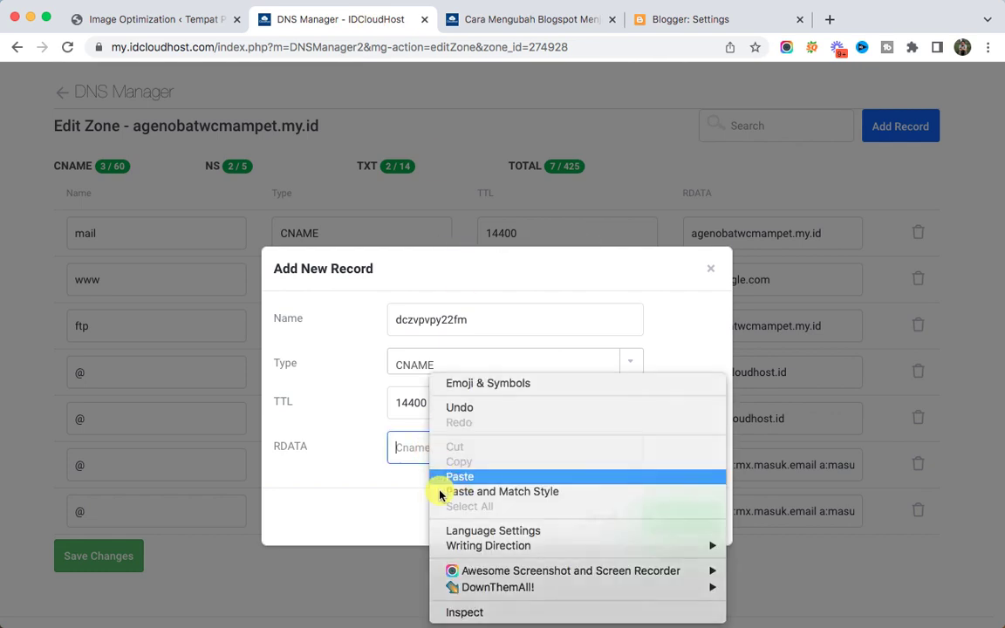
left_click(462, 477)
left_click(679, 526)
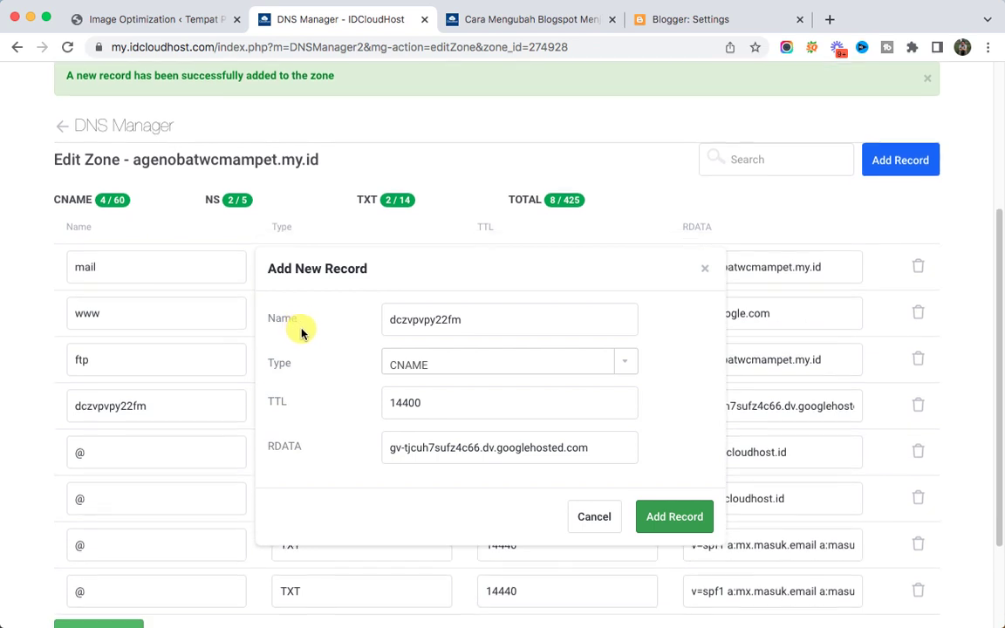
Try to submit the same verification CNAME record again, and dismiss the new record dialog
scroll(301, 332, "down", 3)
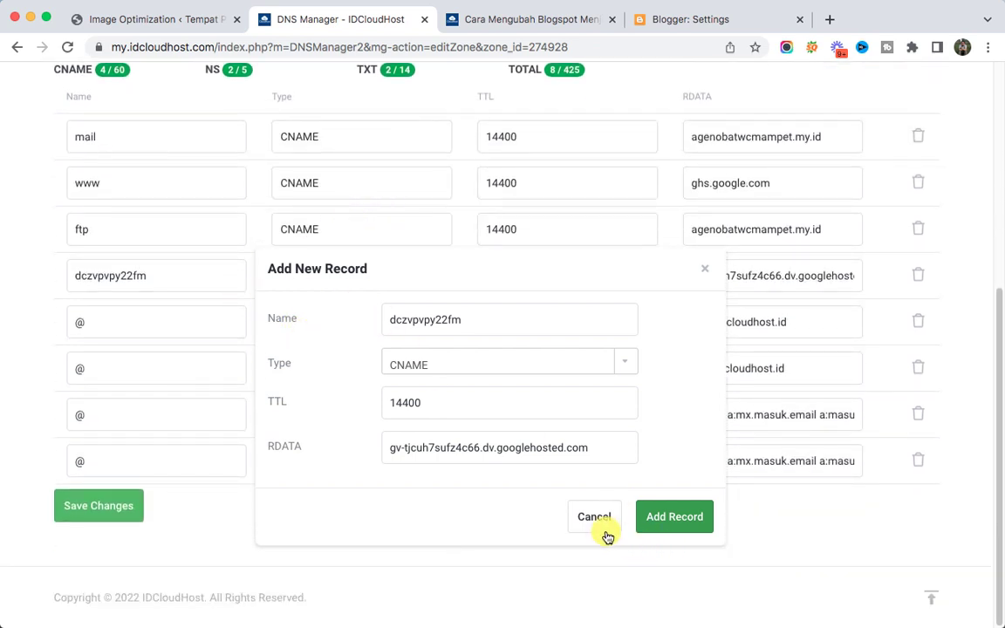
left_click(669, 518)
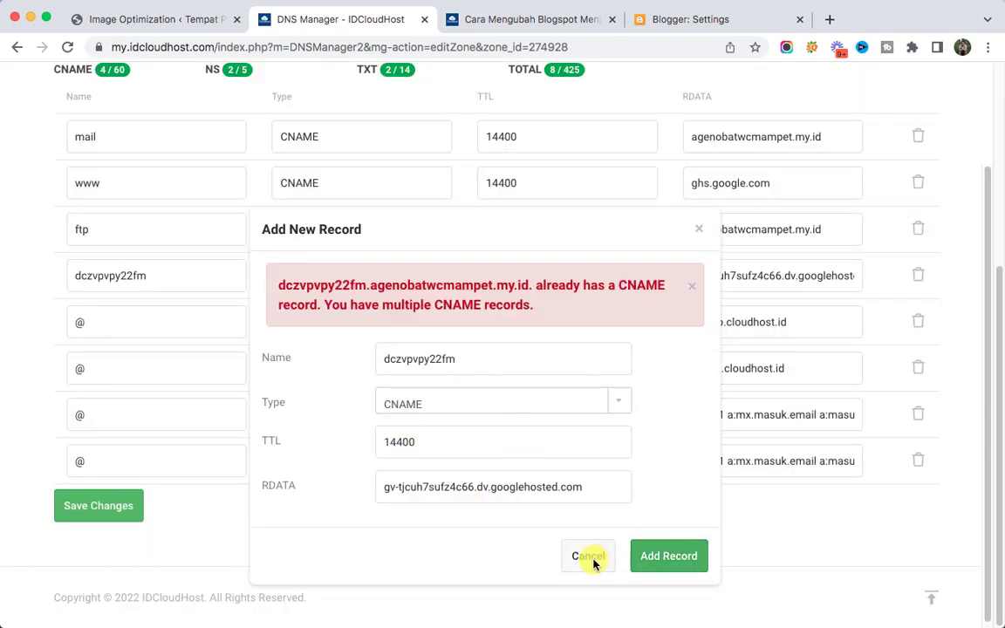
left_click(593, 558)
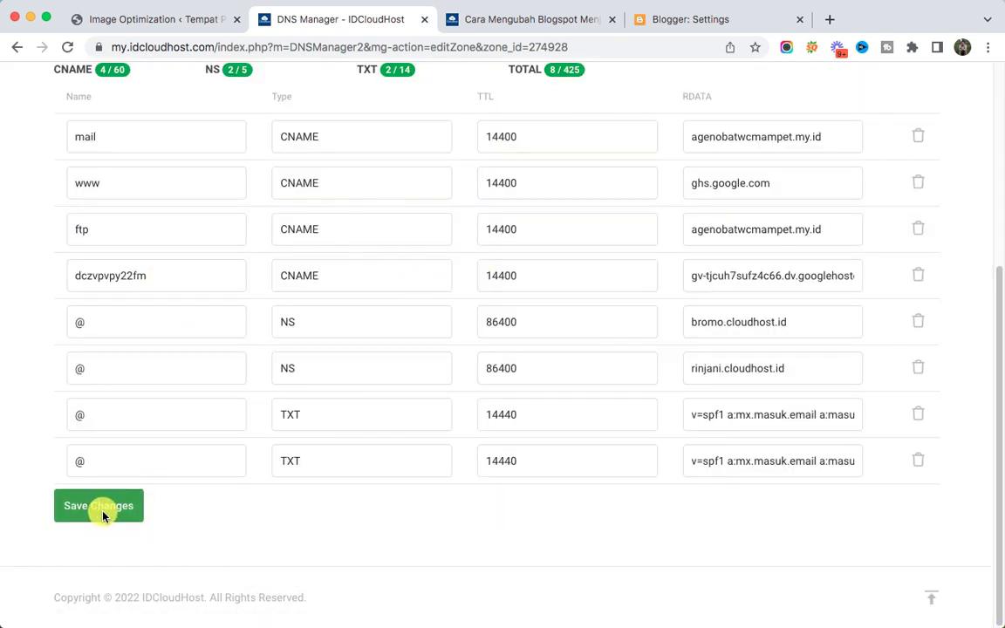
Save the changes to the agenobatwcmampet.my.id DNS zone
left_click(102, 516)
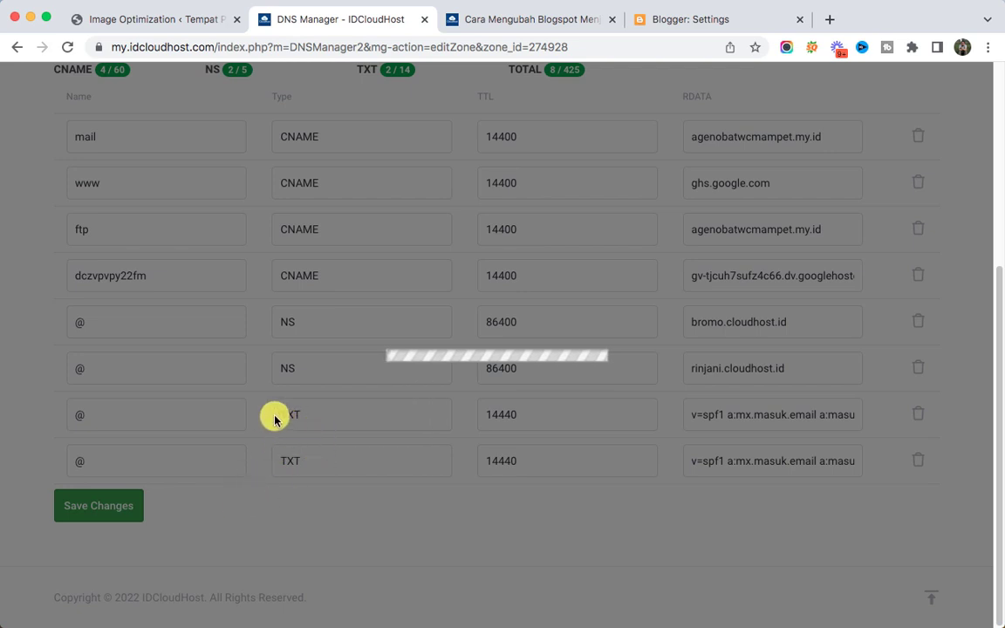
scroll(272, 426, "down", 2)
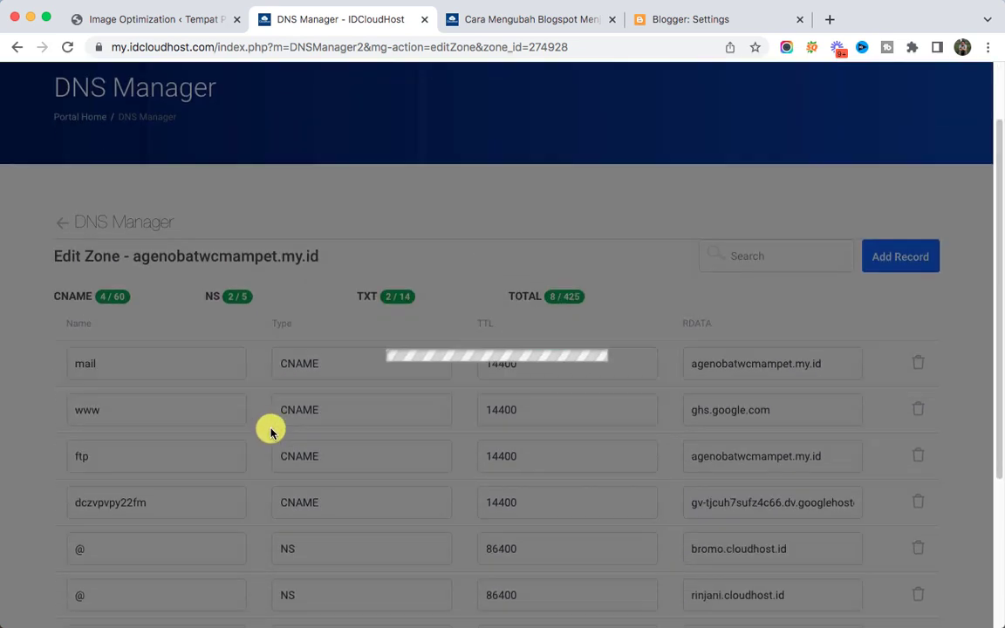
scroll(270, 432, "down", 4)
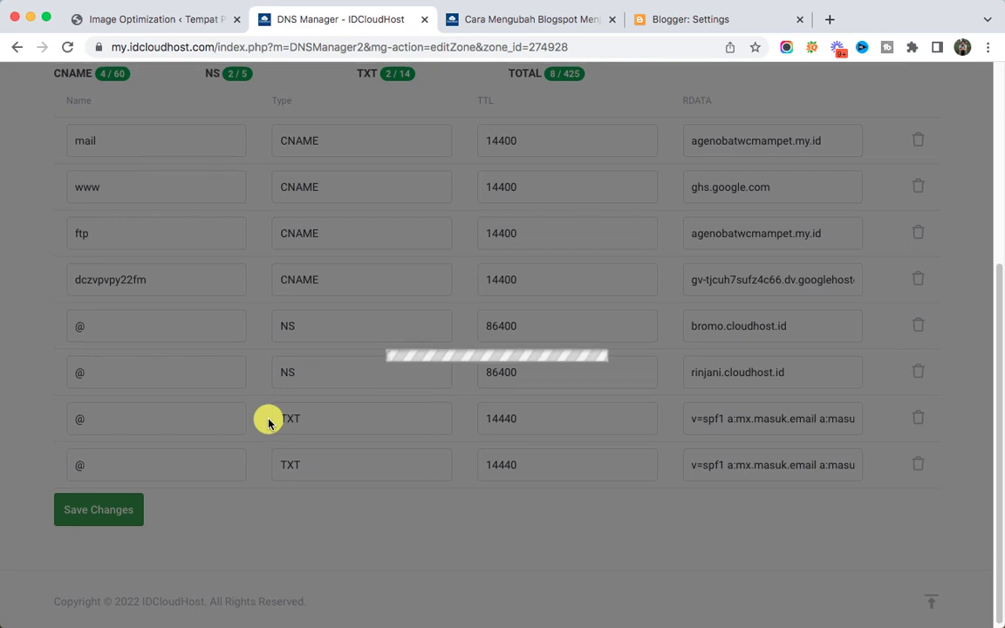
scroll(268, 423, "up", 1)
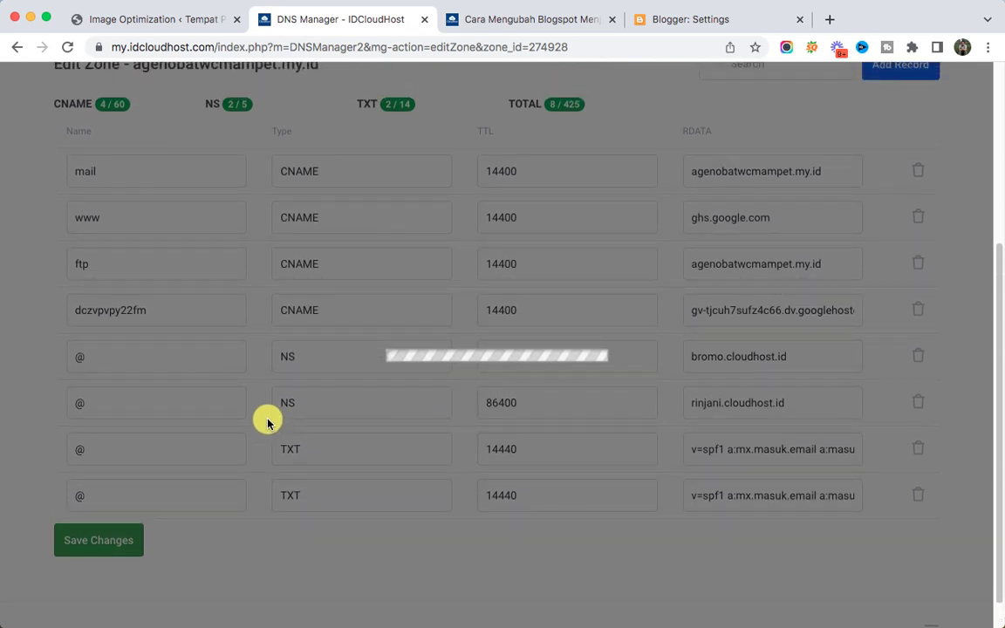
scroll(276, 407, "up", 1)
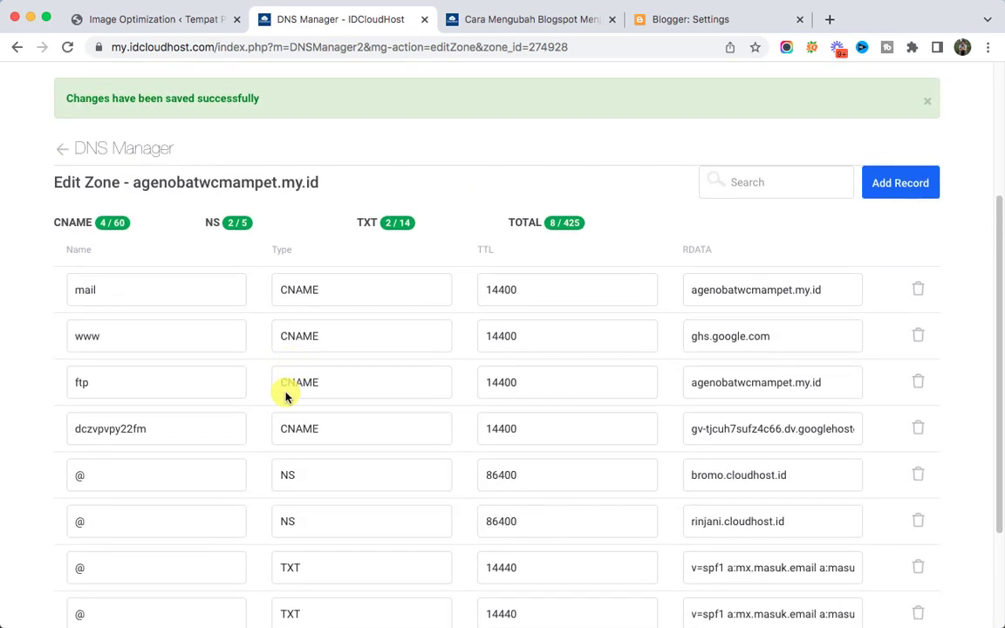
Examine the IDCloudHost custom domain guide for the Blogspot A records to add and the expected final record list
left_click(548, 19)
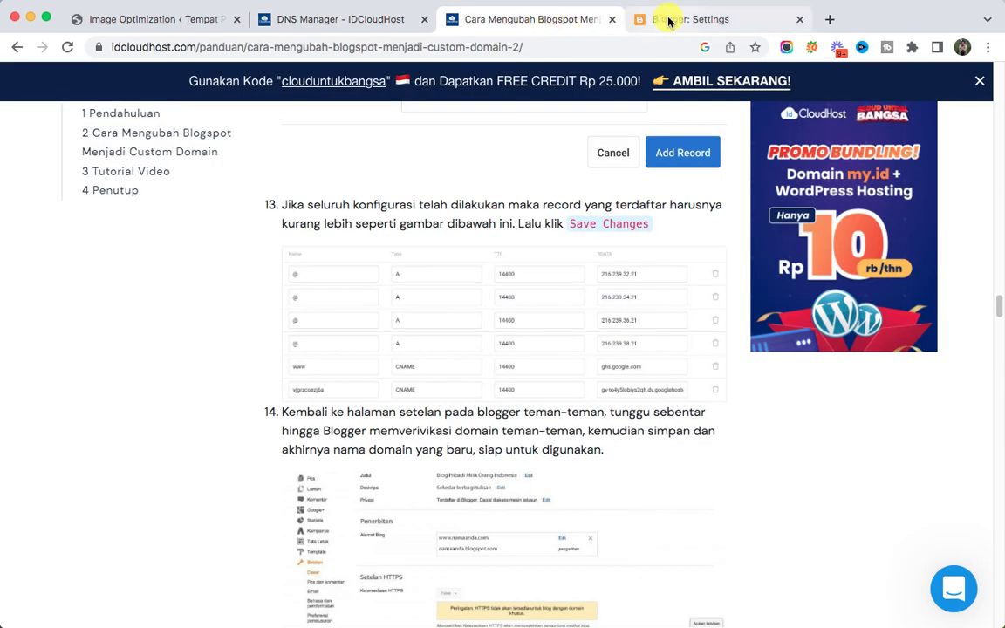
scroll(243, 299, "down", 9)
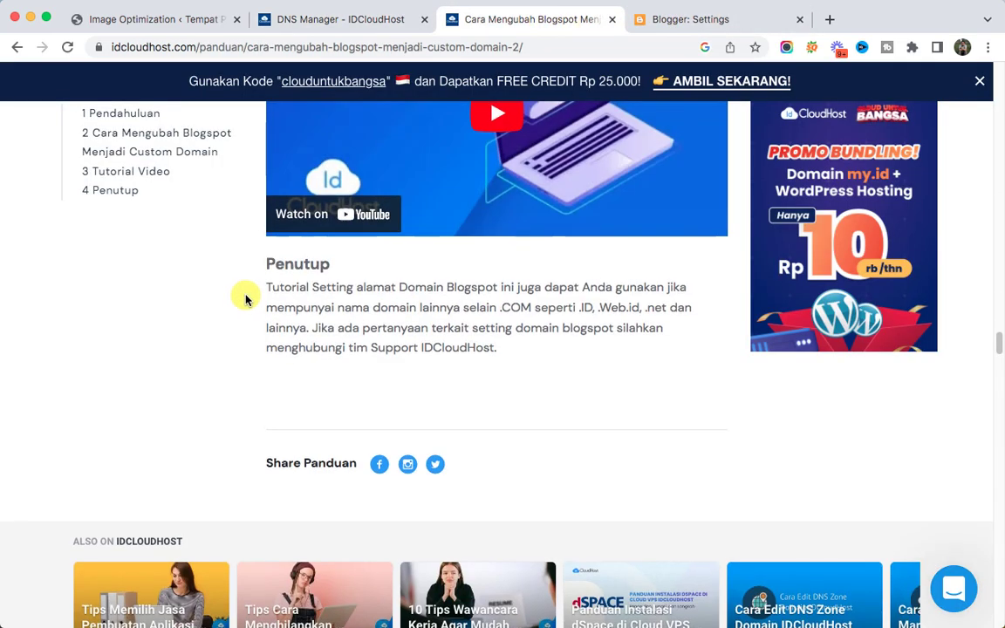
scroll(246, 300, "up", 4)
scroll(251, 301, "up", 7)
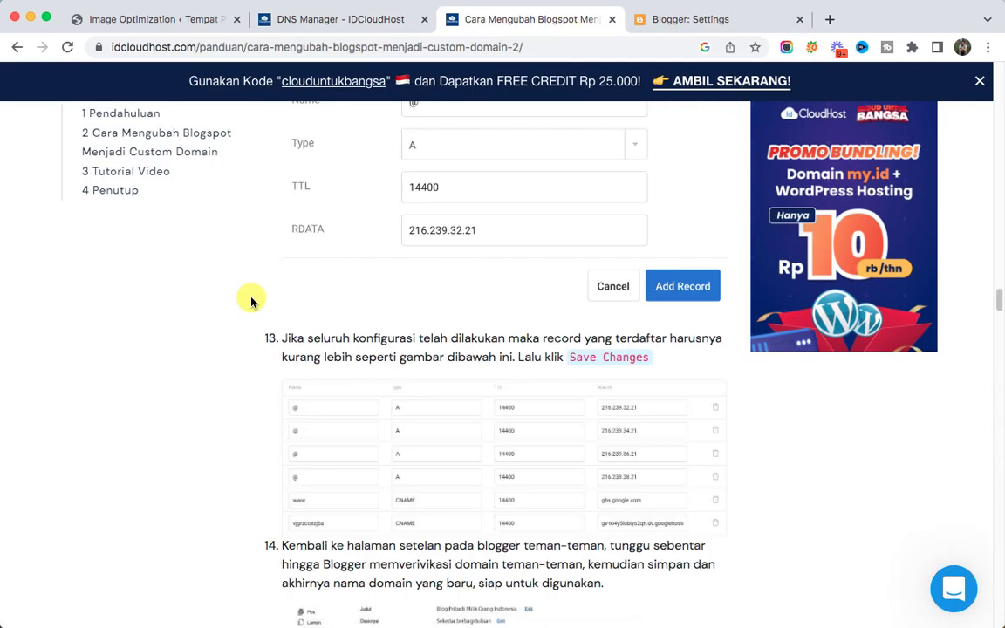
scroll(251, 301, "down", 3)
scroll(251, 302, "up", 3)
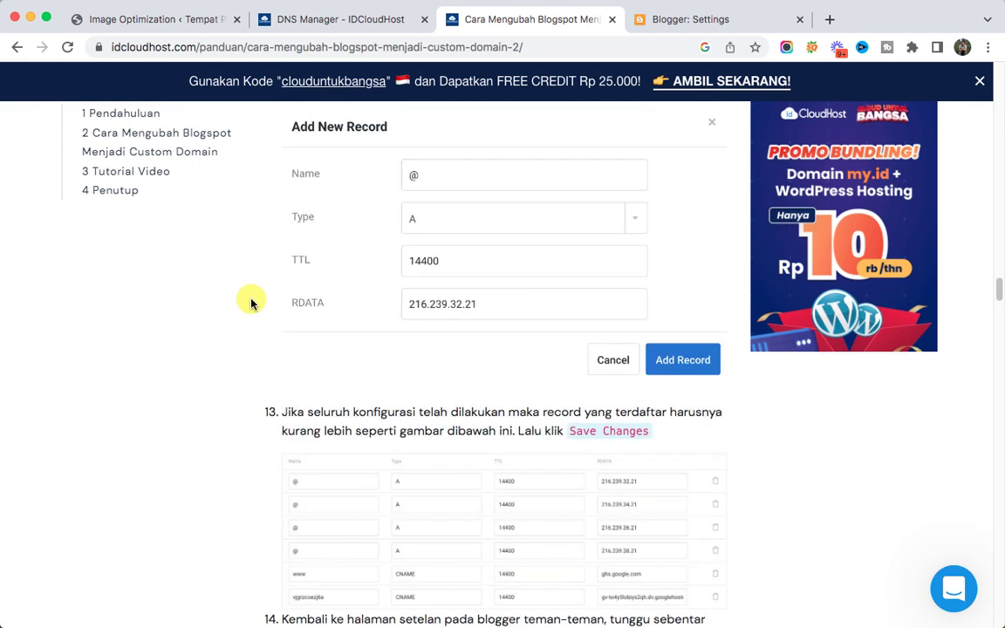
scroll(252, 302, "up", 3)
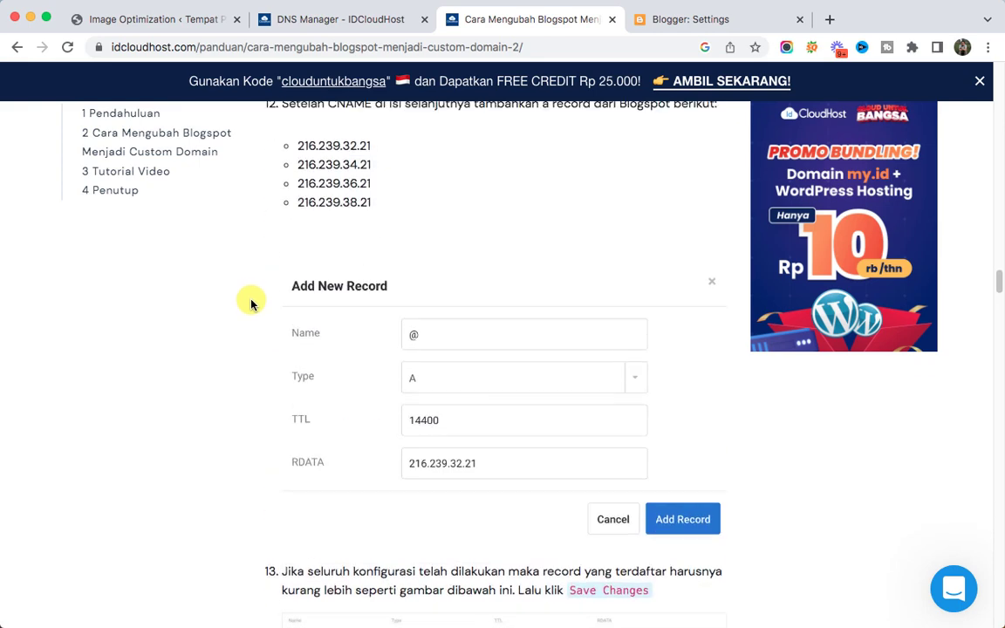
scroll(251, 304, "down", 2)
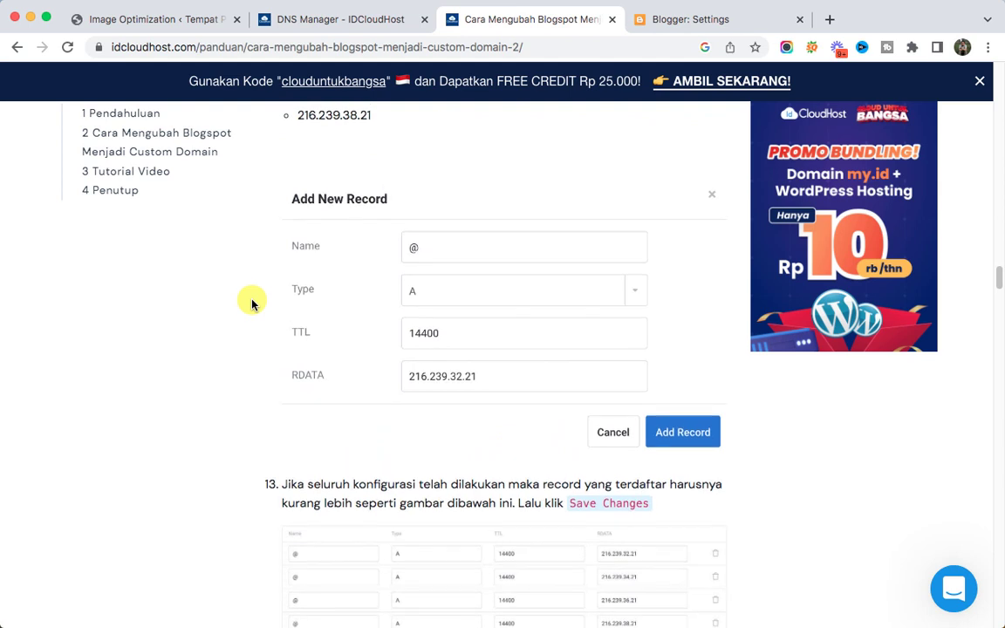
Review the guide's example CNAME and A record forms, the four Blogspot A addresses, and the finished record table
scroll(251, 304, "up", 4)
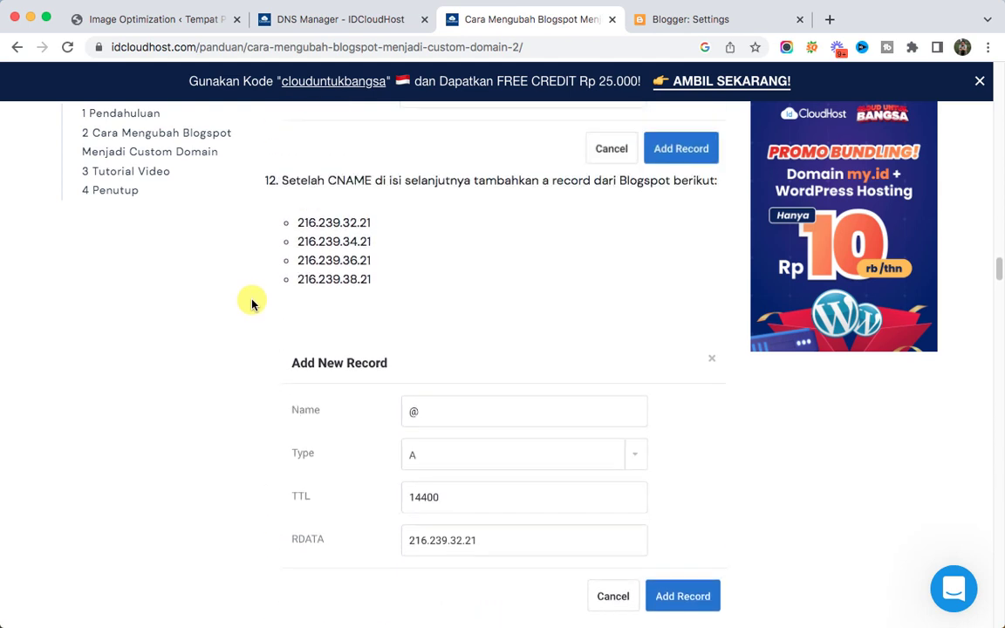
scroll(253, 303, "up", 1)
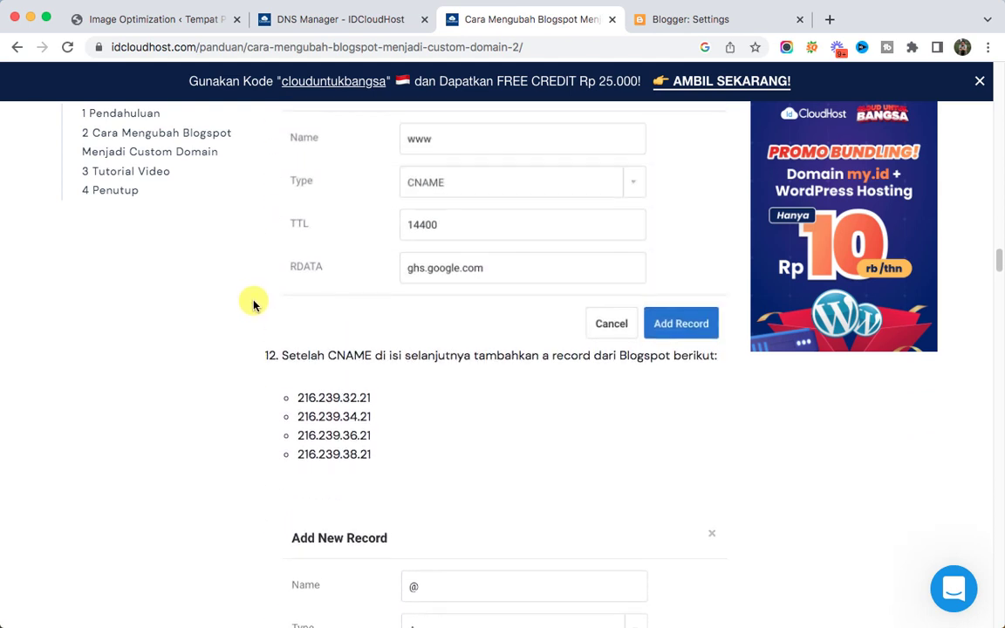
scroll(381, 360, "down", 3)
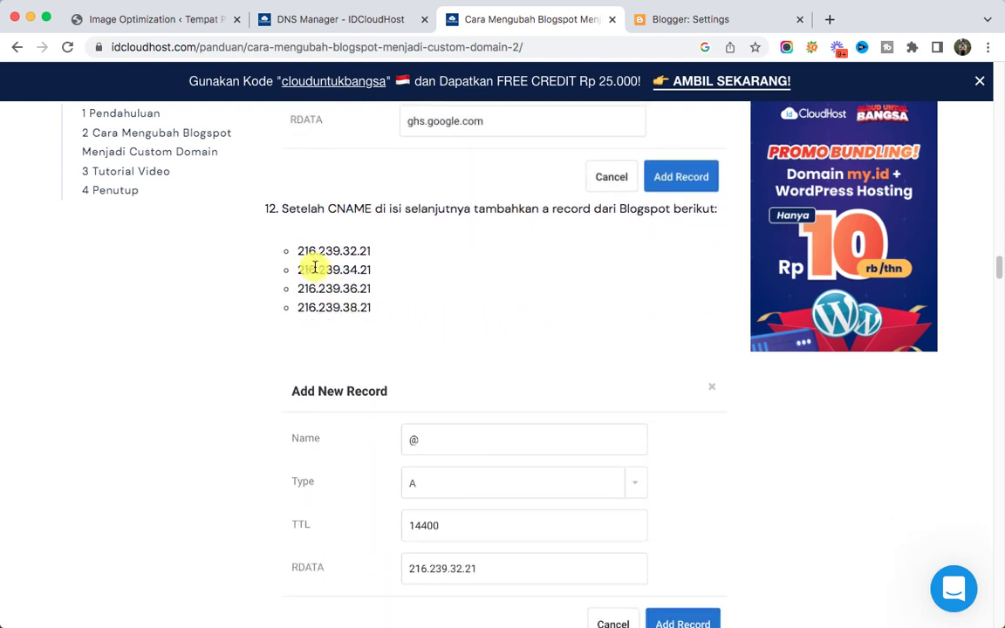
scroll(292, 330, "down", 3)
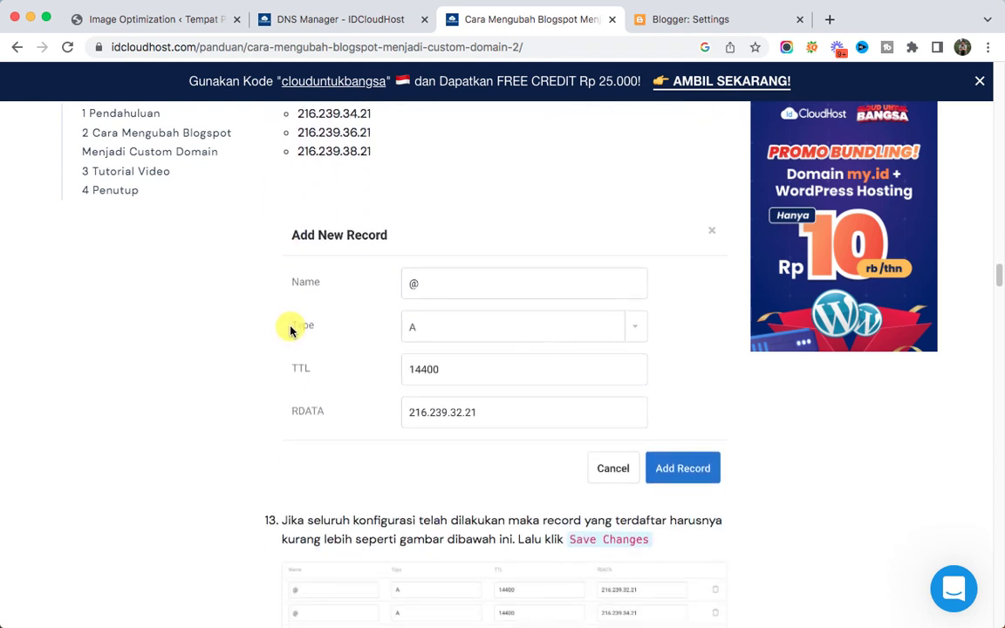
scroll(291, 330, "down", 4)
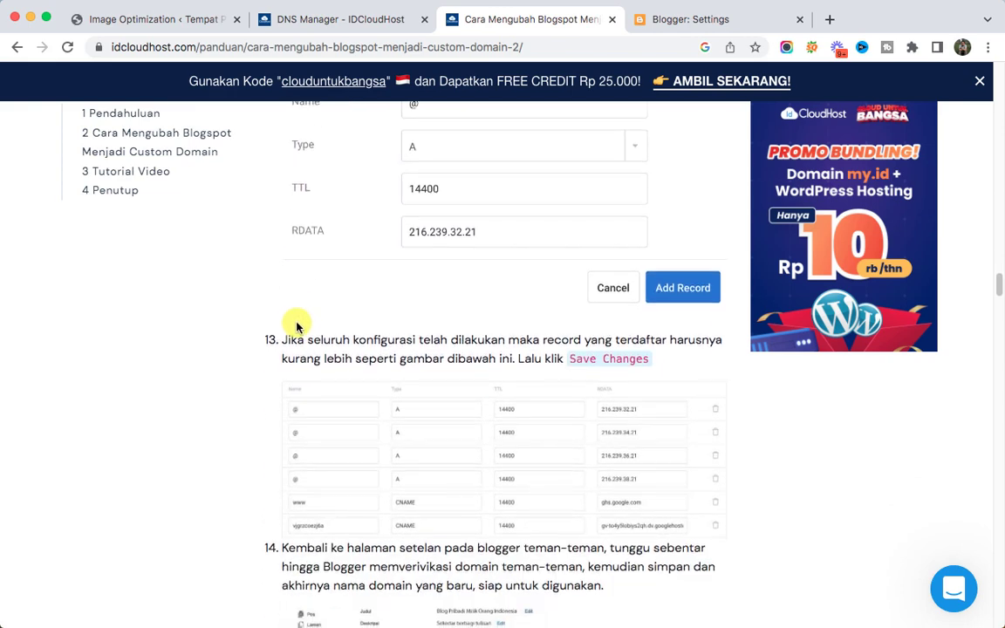
scroll(269, 393, "down", 3)
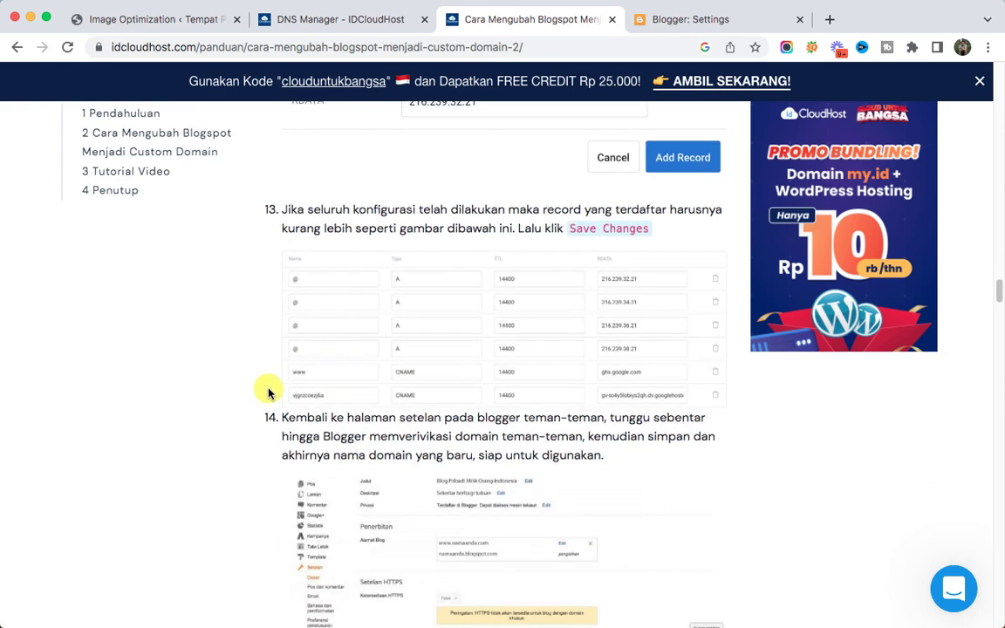
scroll(346, 327, "up", 12)
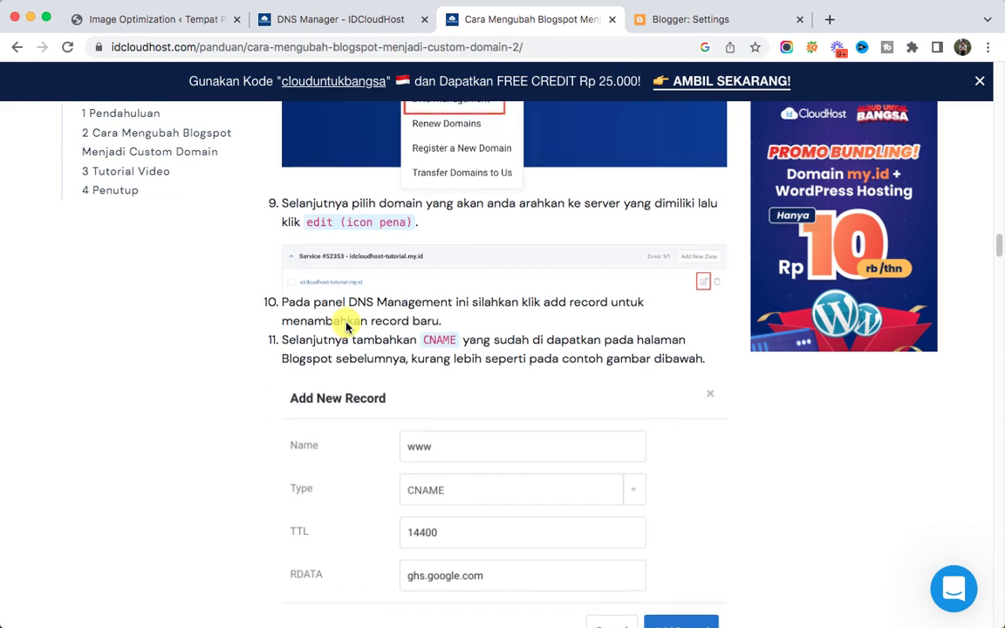
scroll(347, 328, "up", 3)
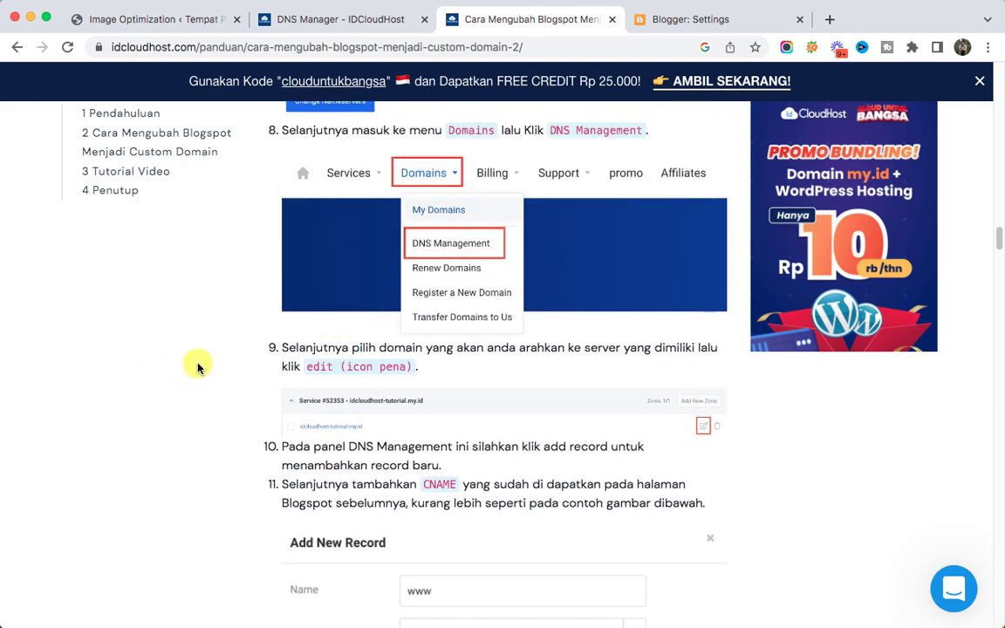
scroll(197, 368, "down", 3)
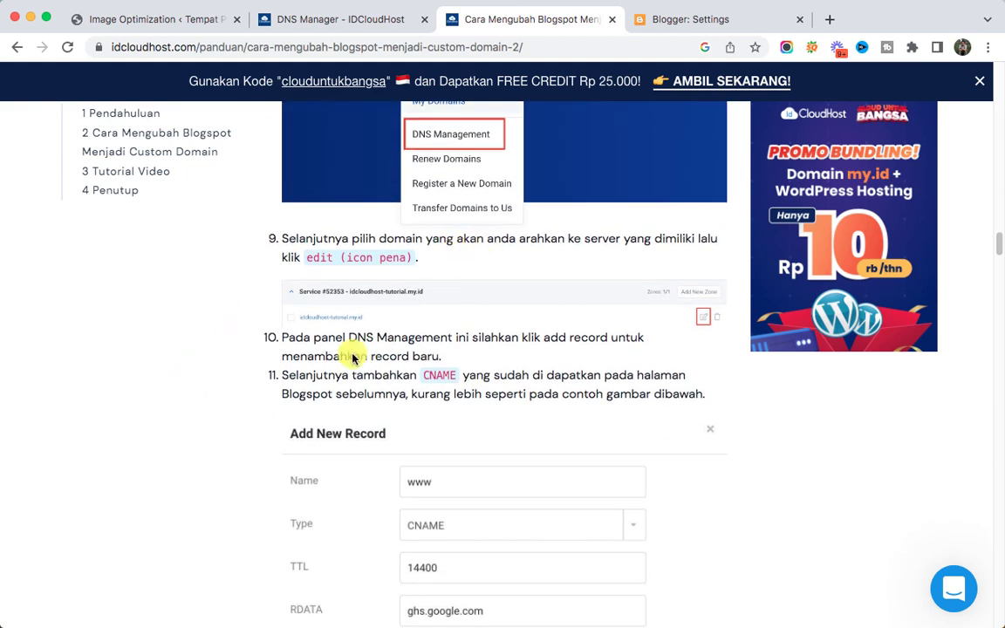
scroll(348, 336, "down", 3)
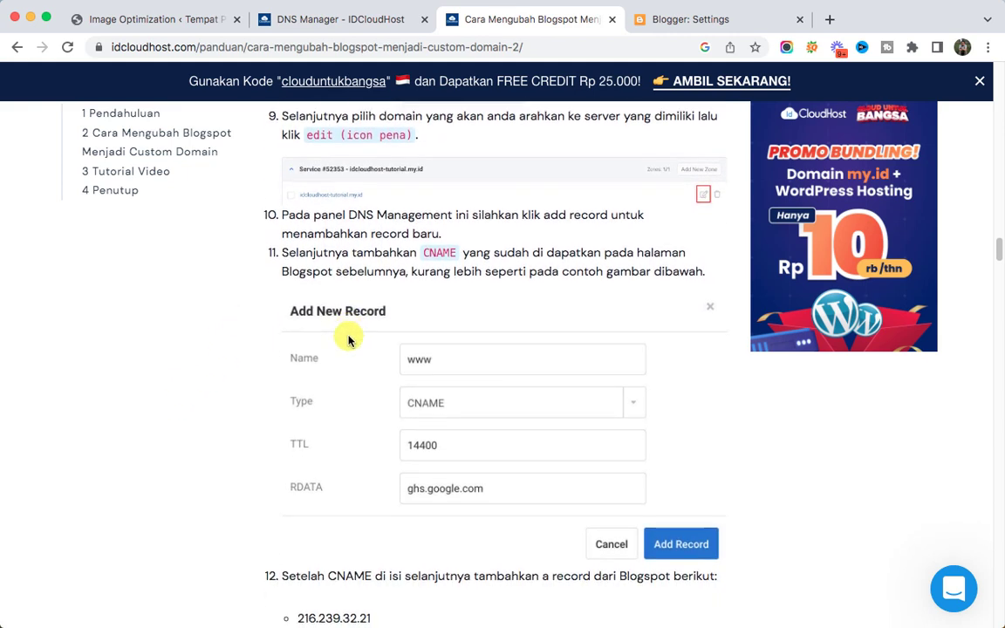
scroll(348, 339, "down", 2)
scroll(441, 301, "down", 8)
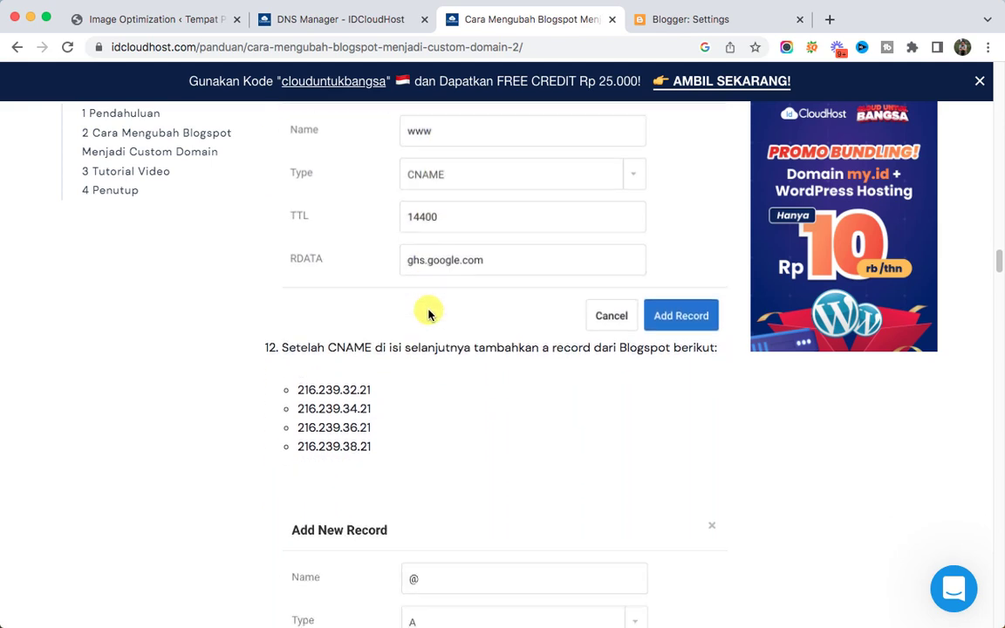
scroll(413, 317, "down", 1)
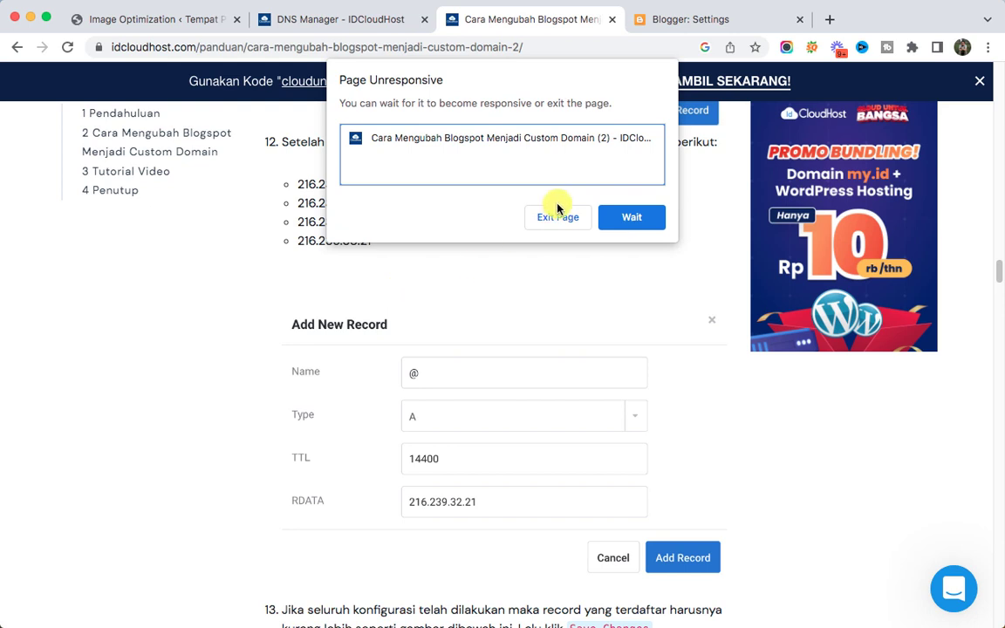
Keep waiting for the unresponsive guide page and reload it
left_click(636, 217)
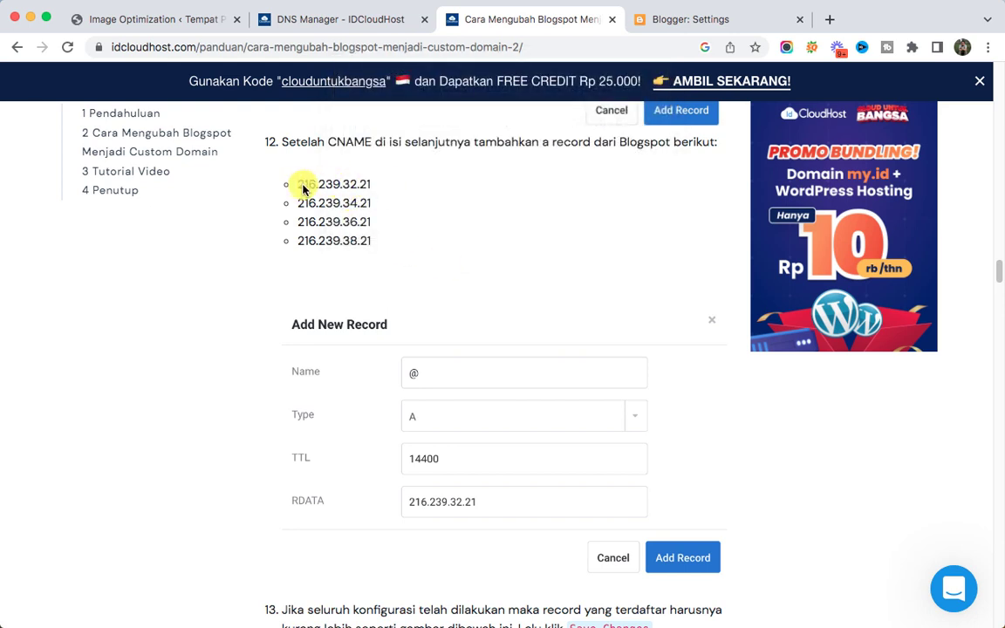
left_click(65, 48)
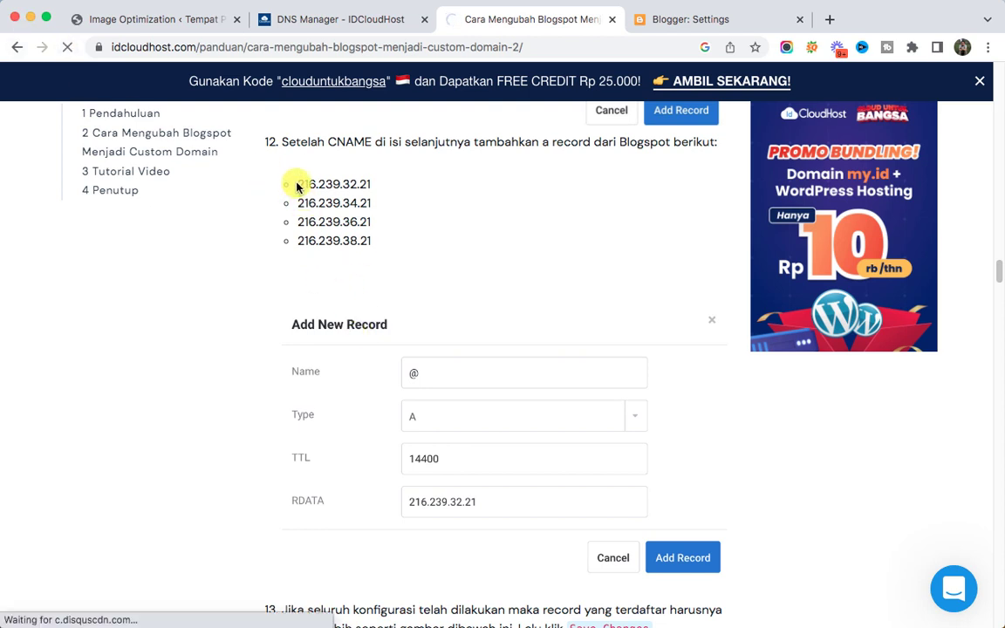
scroll(367, 261, "down", 10)
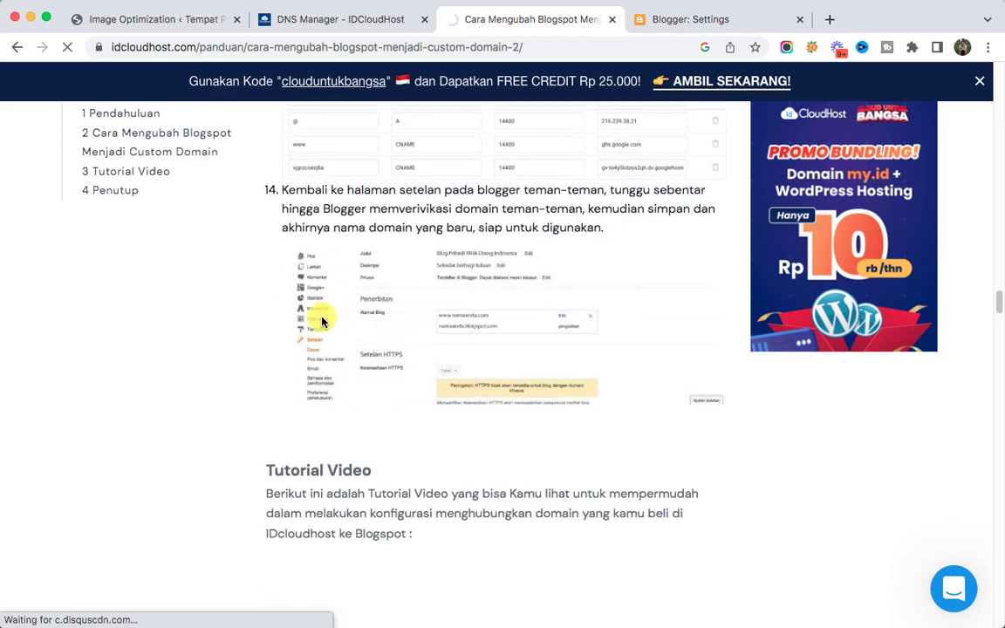
In the IDCloudHost DNS Manager, start a new record named @ with type A for agenobatwcmampet.my.id
left_click(255, 18)
left_click(876, 136)
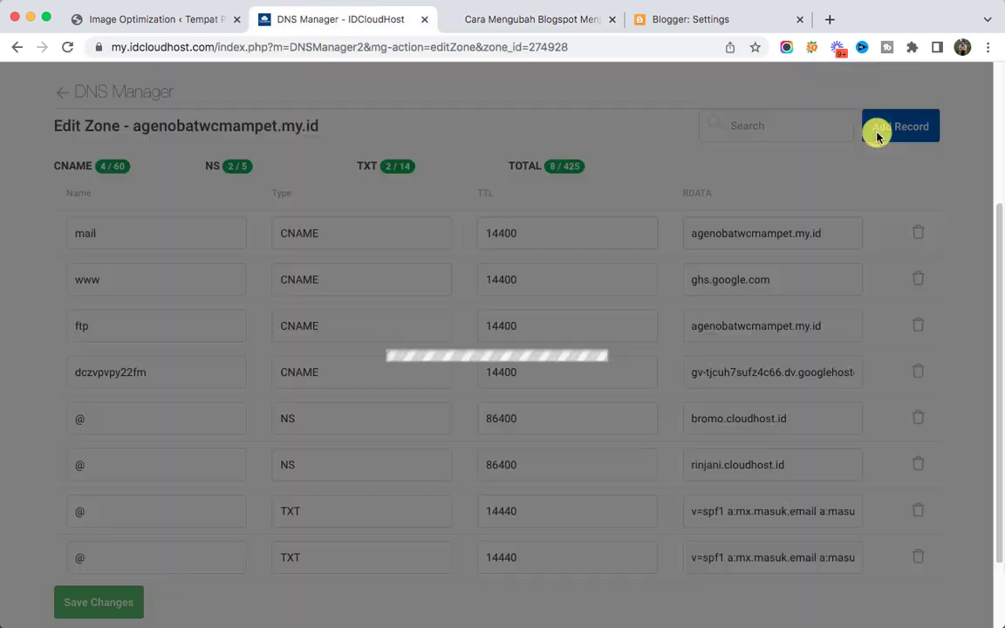
left_click(436, 341)
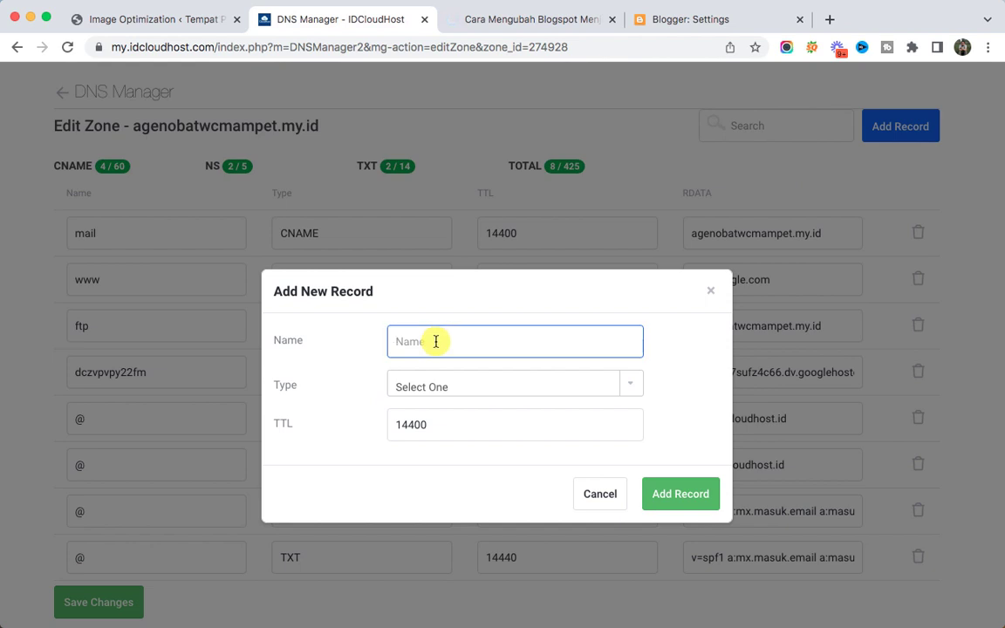
left_click(447, 390)
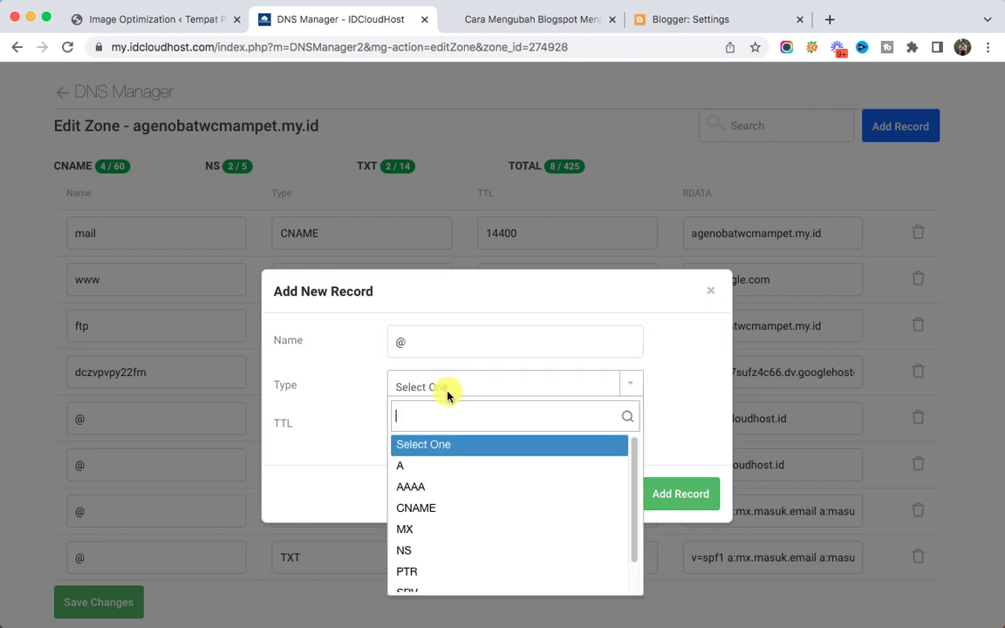
left_click(439, 472)
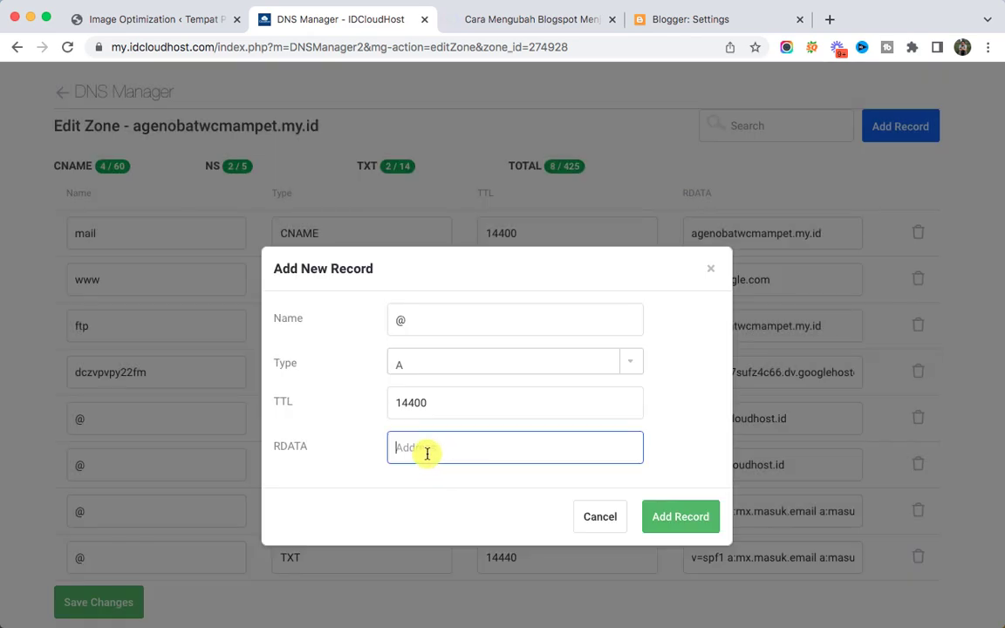
Return to the custom domain guide and look up the Blogspot A record addresses for the RDATA value
left_click(504, 21)
scroll(315, 270, "down", 5)
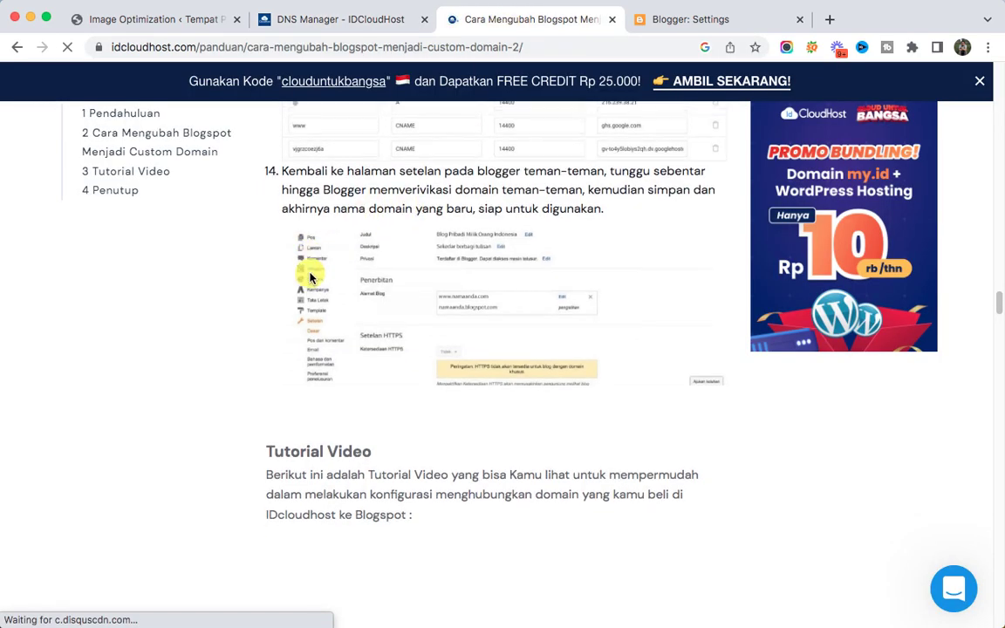
scroll(307, 277, "up", 9)
scroll(310, 277, "up", 4)
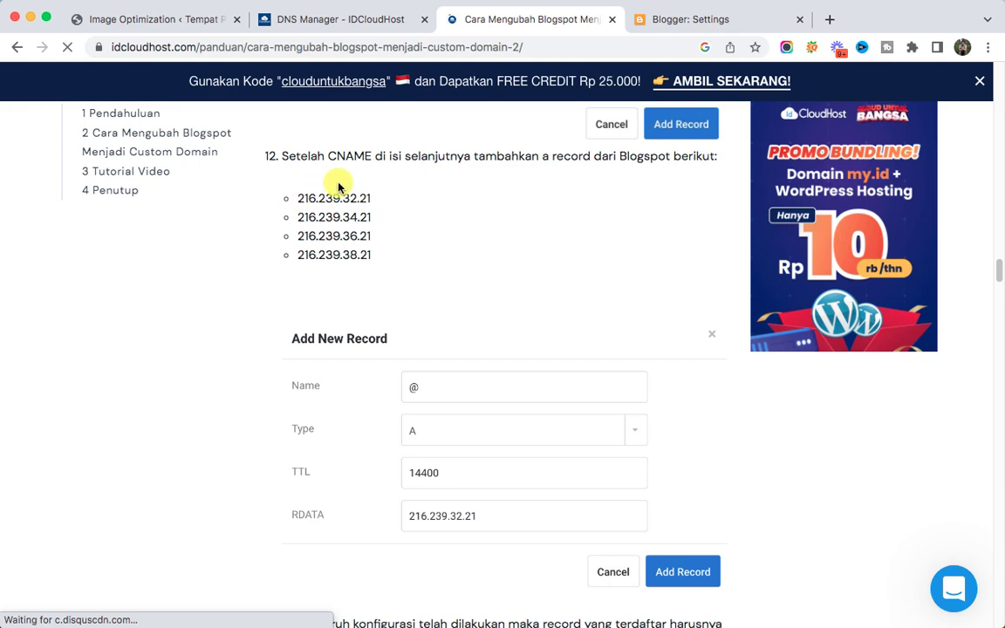
scroll(325, 233, "up", 4)
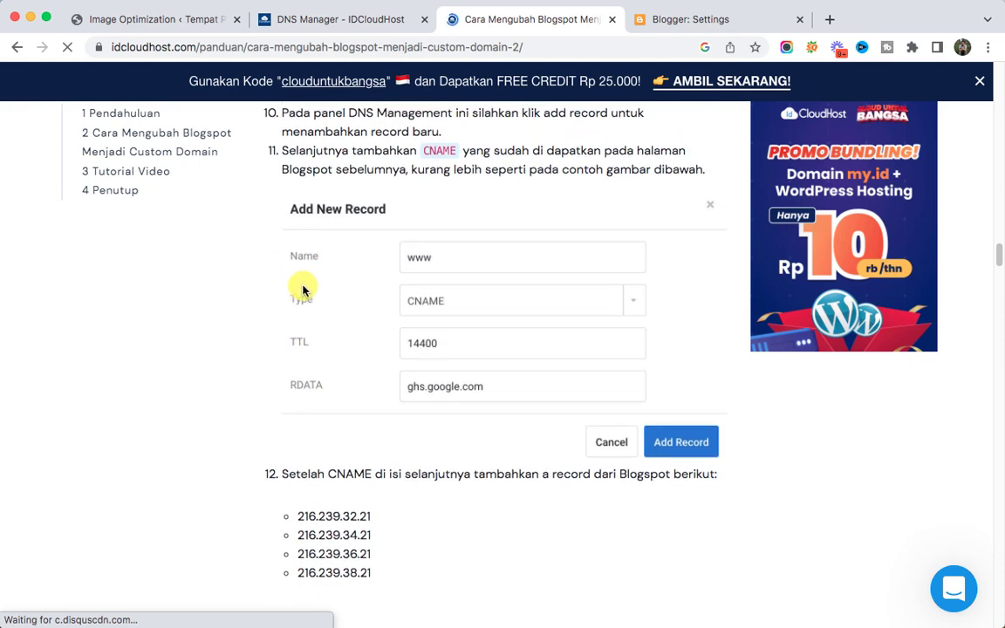
scroll(303, 290, "up", 3)
scroll(299, 282, "down", 8)
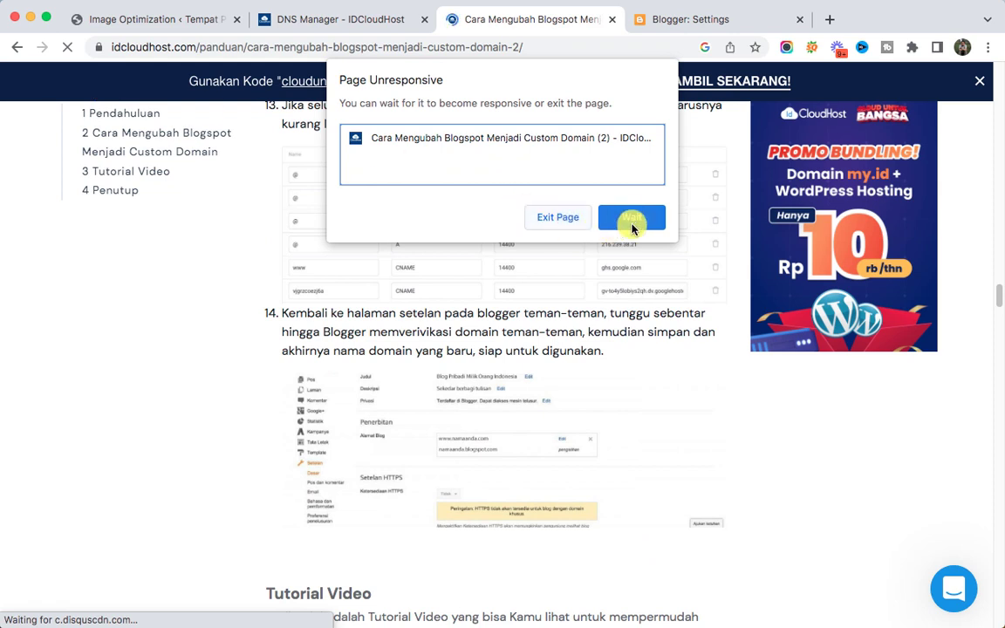
Exit the unresponsive custom domain guide page and load it again
left_click(571, 218)
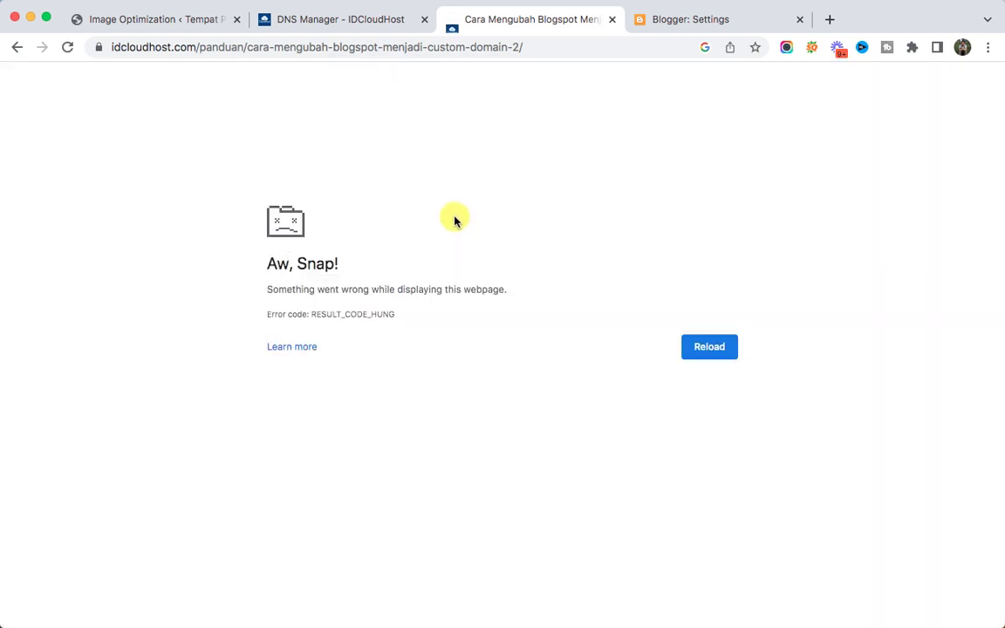
left_click(707, 347)
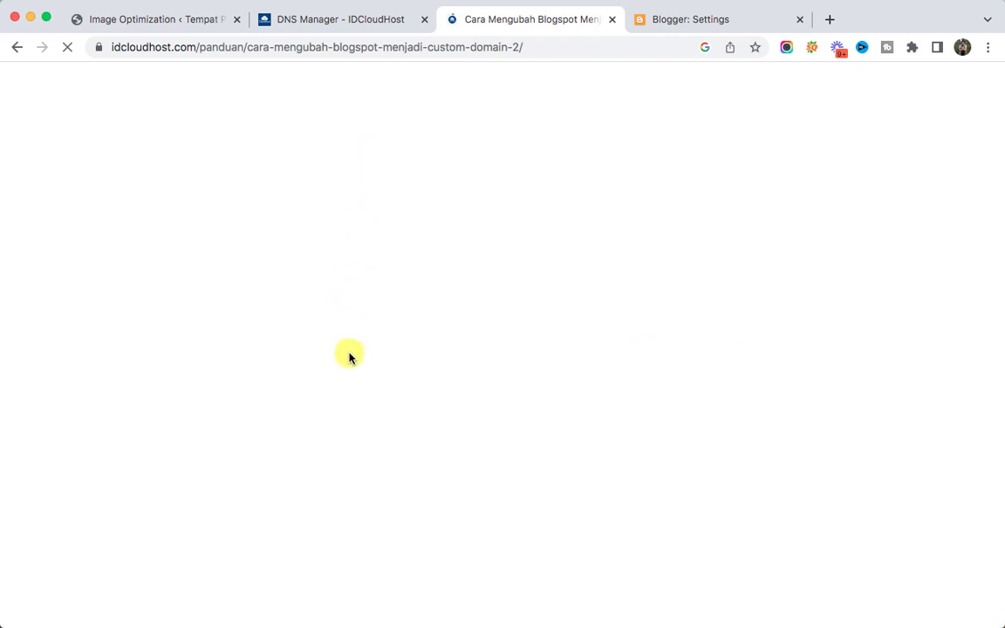
left_click(349, 32)
left_click(478, 32)
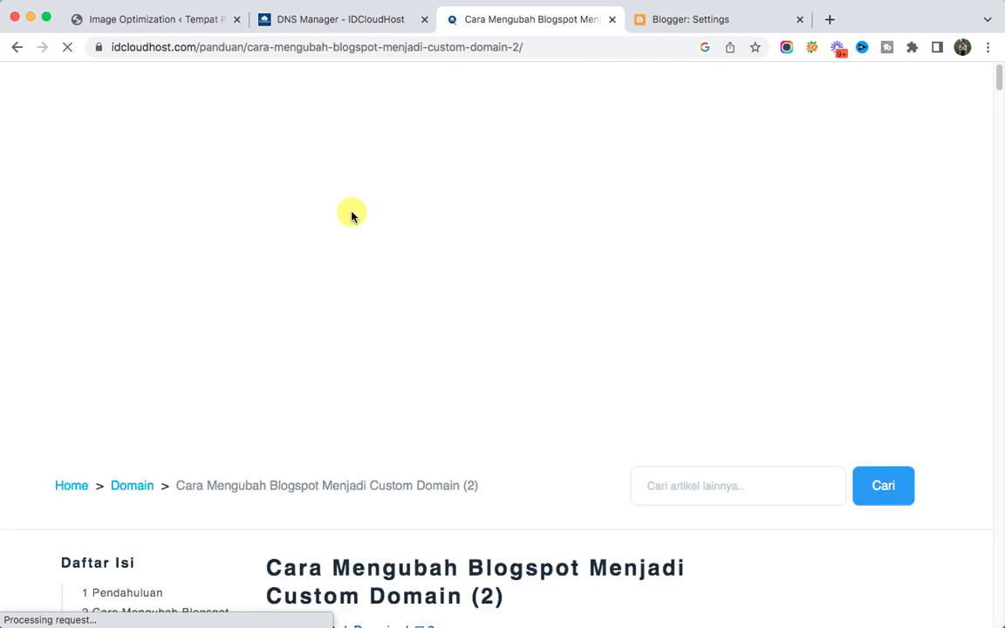
Find the list of Blogspot A record addresses in step 12 of the reloaded guide
scroll(357, 260, "down", 10)
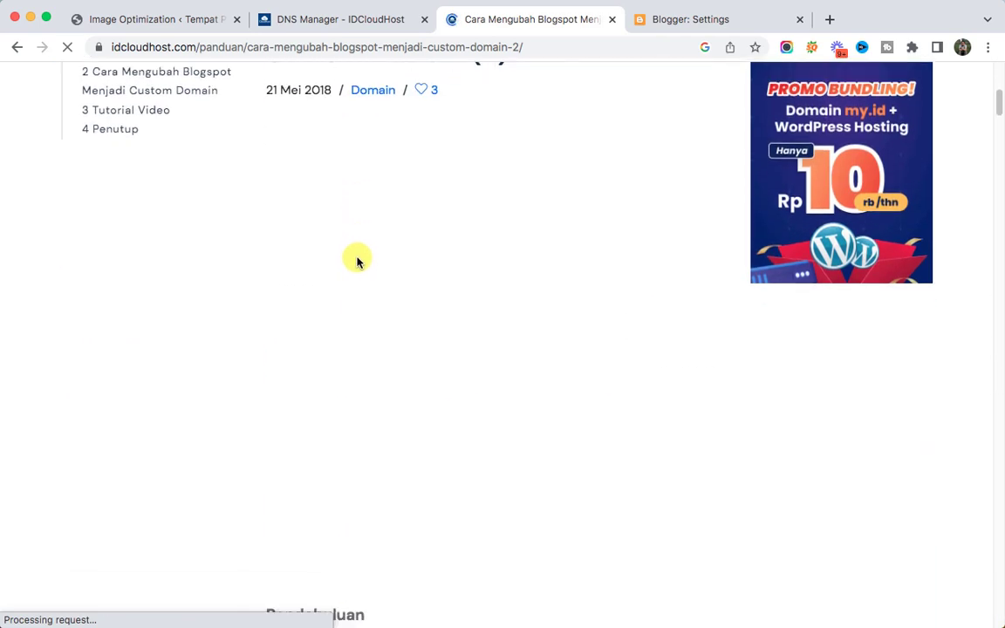
scroll(258, 325, "down", 15)
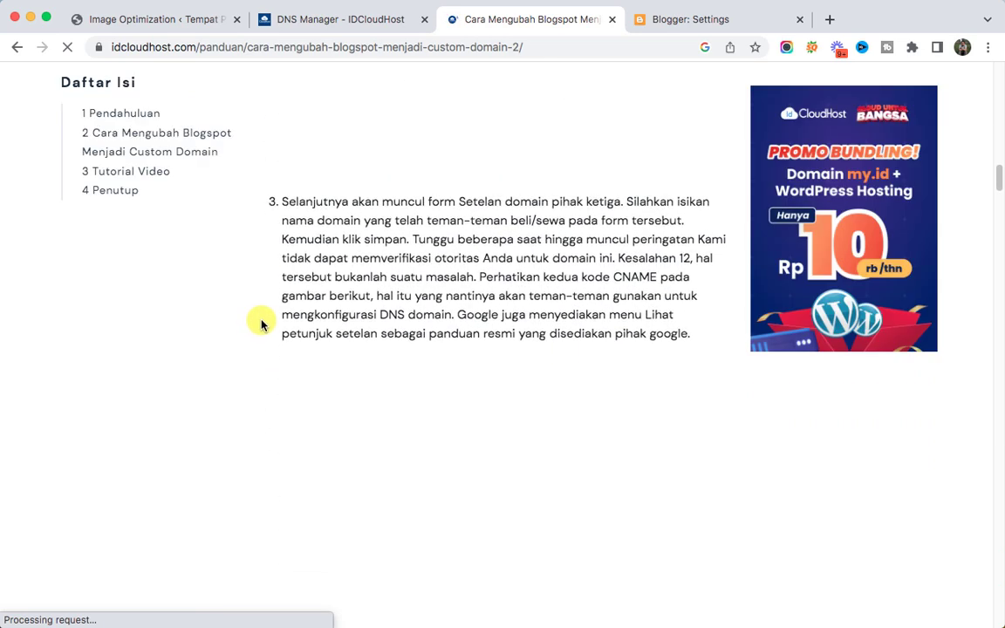
scroll(263, 329, "down", 20)
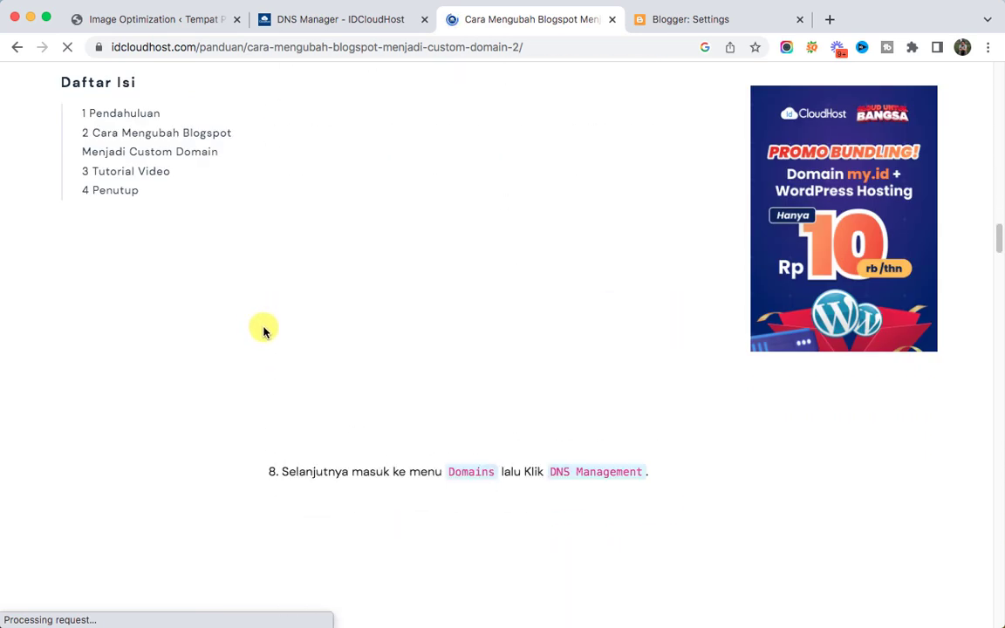
scroll(263, 328, "down", 10)
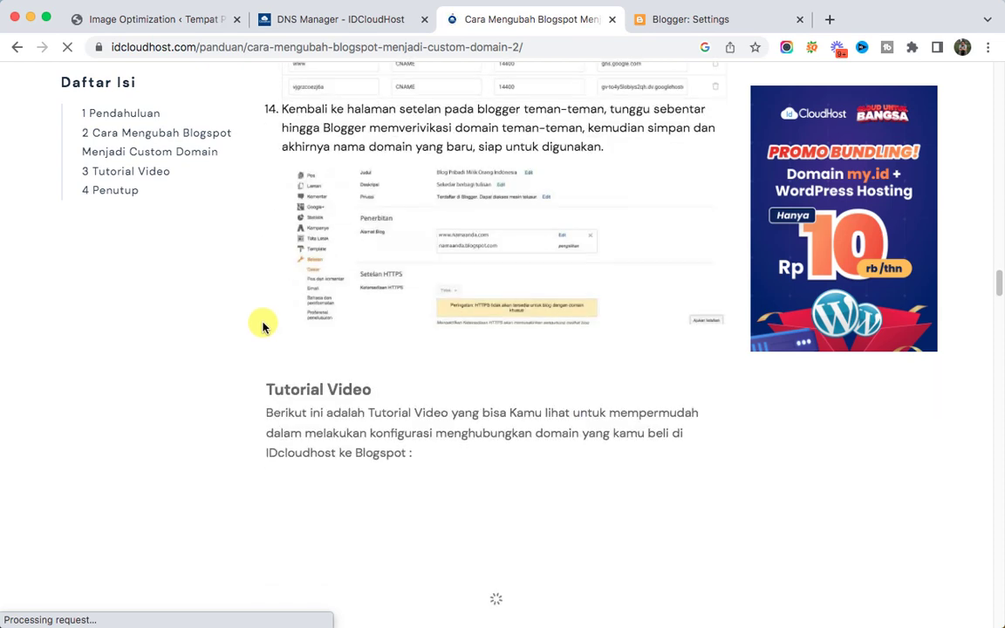
scroll(262, 324, "up", 5)
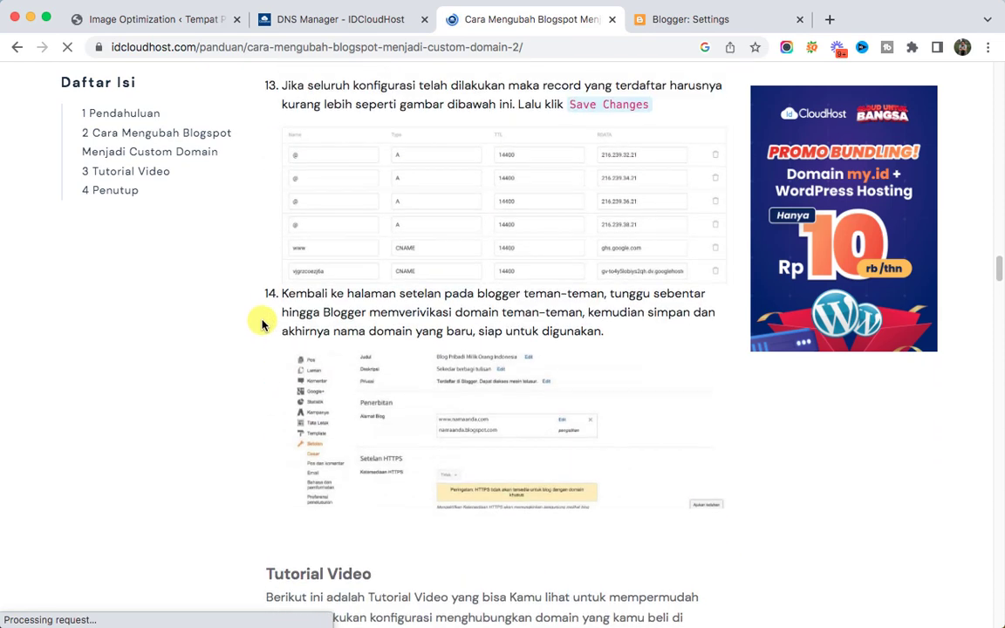
scroll(297, 219, "up", 3)
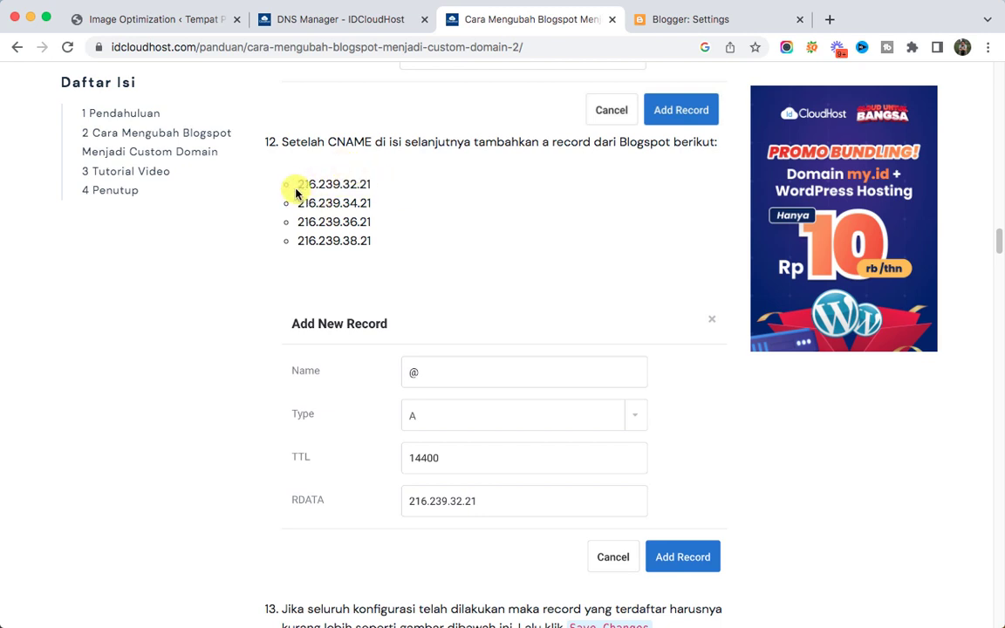
Return from the custom domain guide to the Google results and load the IDCloudHost guide "Cara Mengubah Blogspot Menjadi Custom Domain (2)" in a new tab
left_click(322, 19)
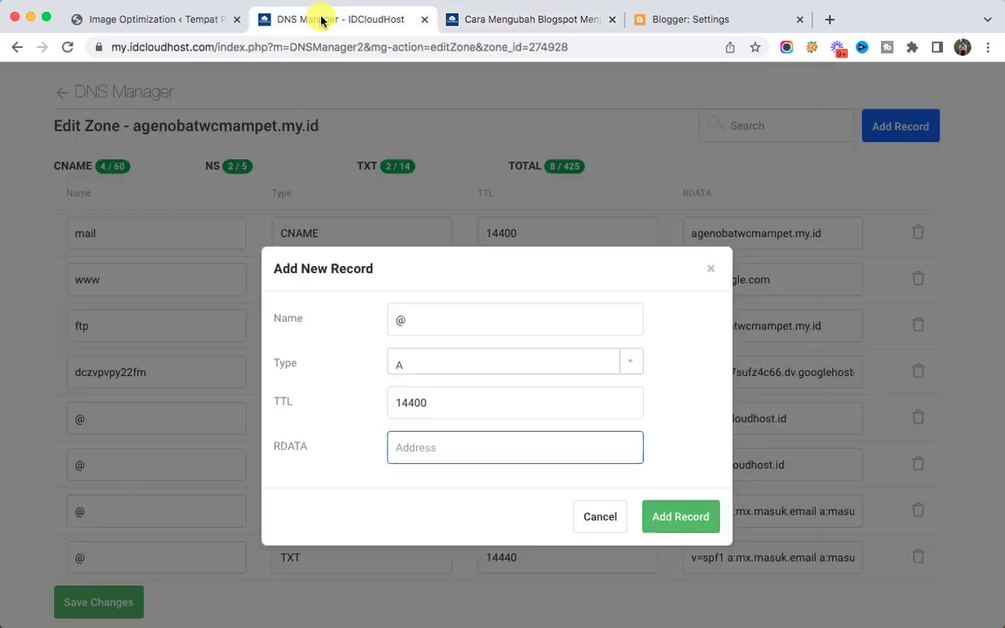
left_click(476, 19)
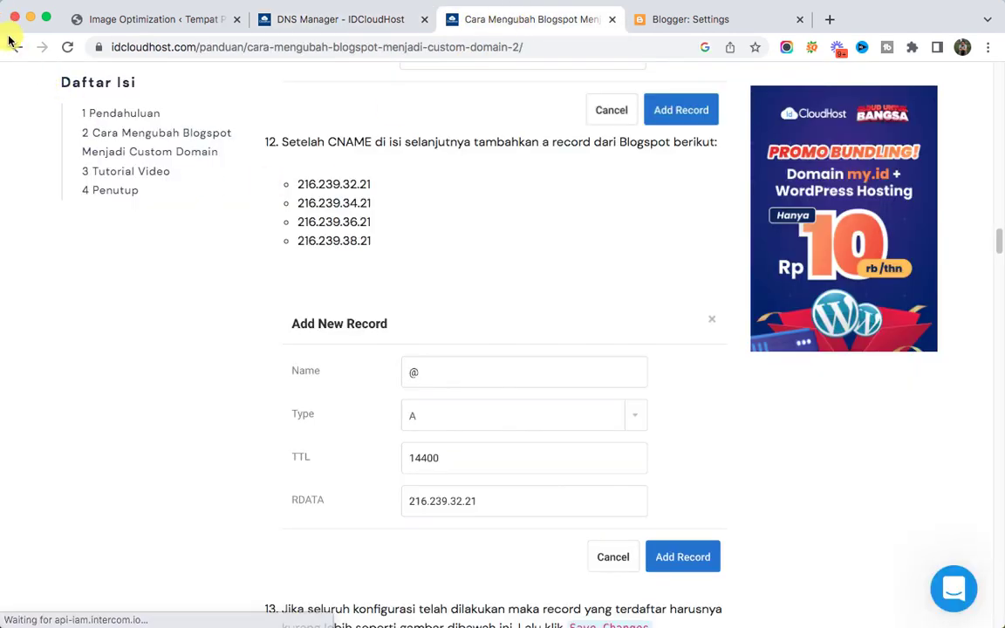
left_click(16, 46)
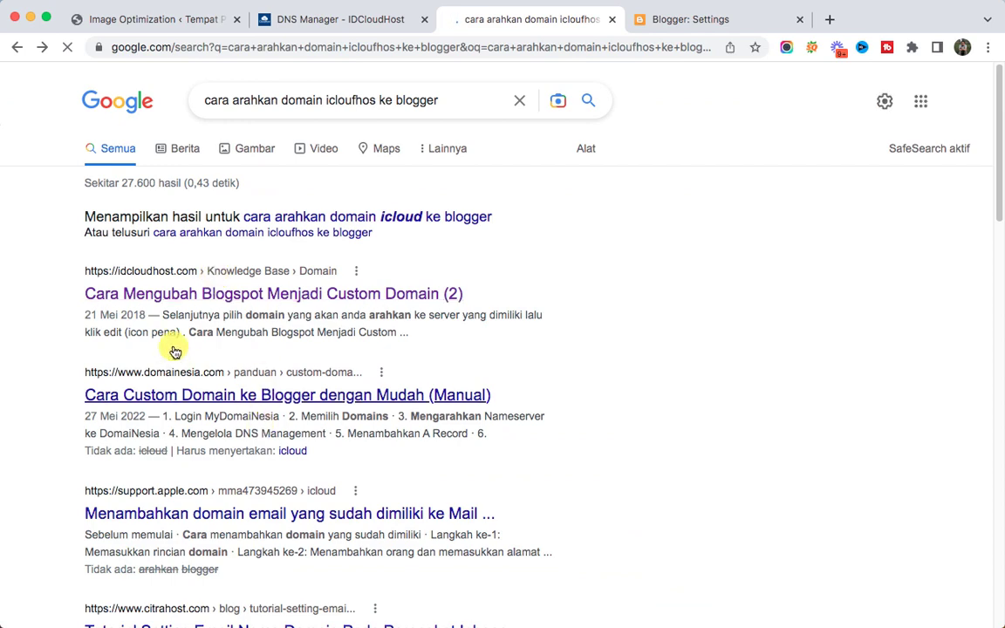
right_click(207, 296)
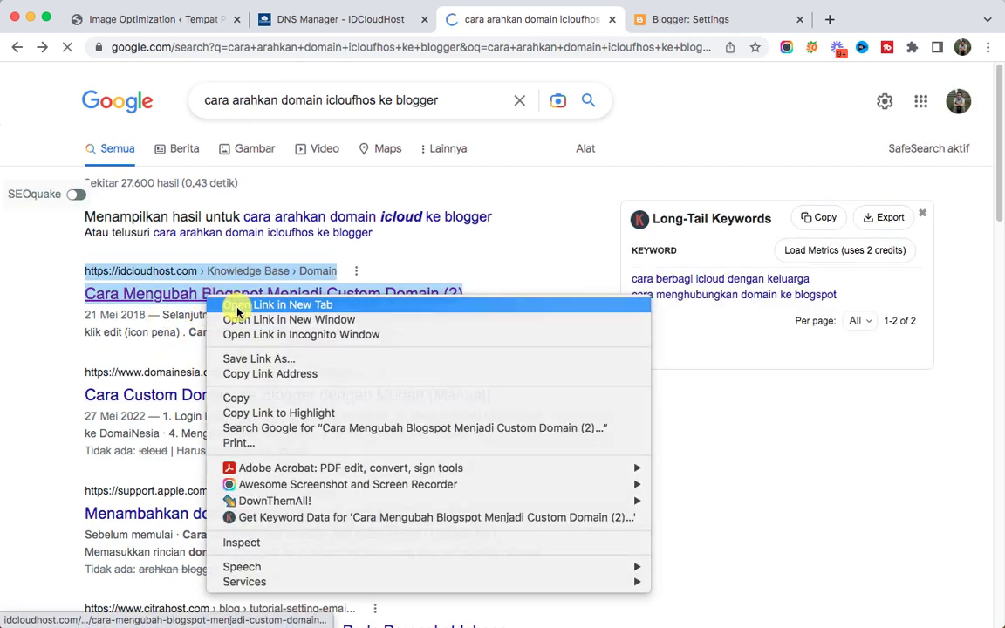
left_click(238, 310)
scroll(253, 332, "down", 2)
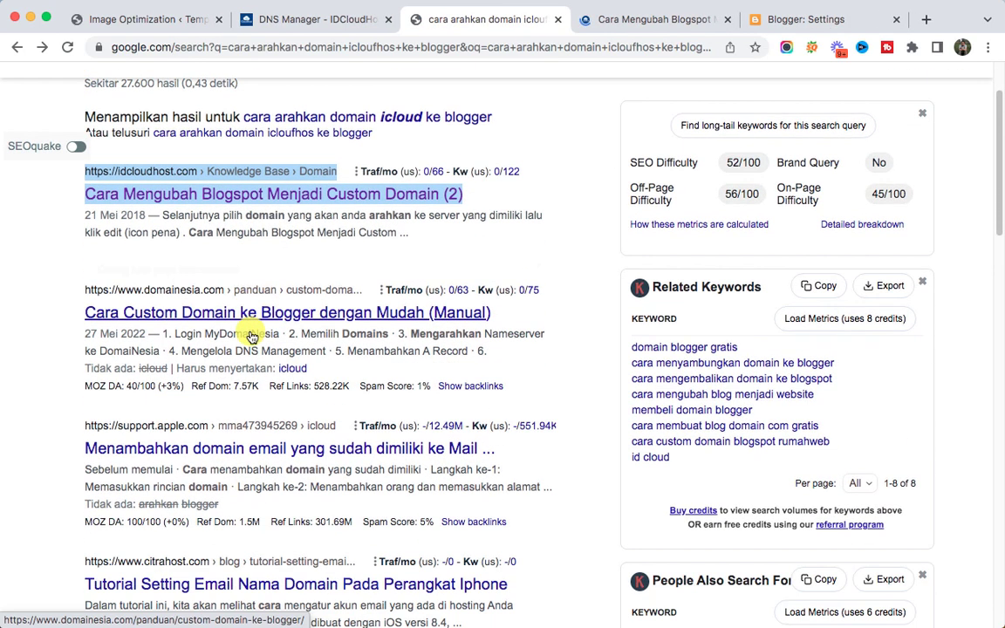
scroll(427, 131, "down", 1)
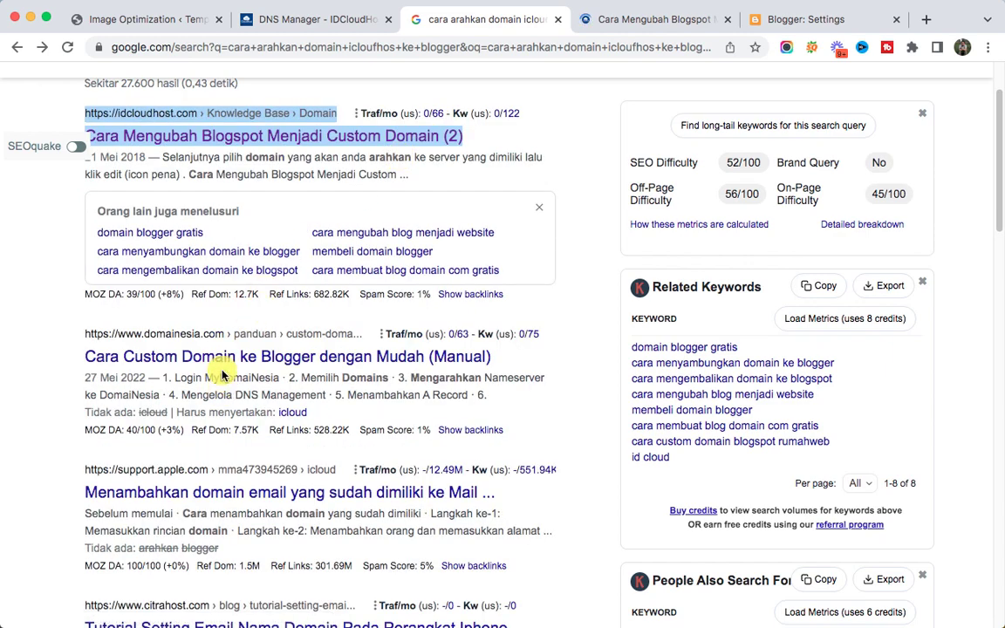
scroll(221, 366, "up", 2)
scroll(229, 353, "down", 3)
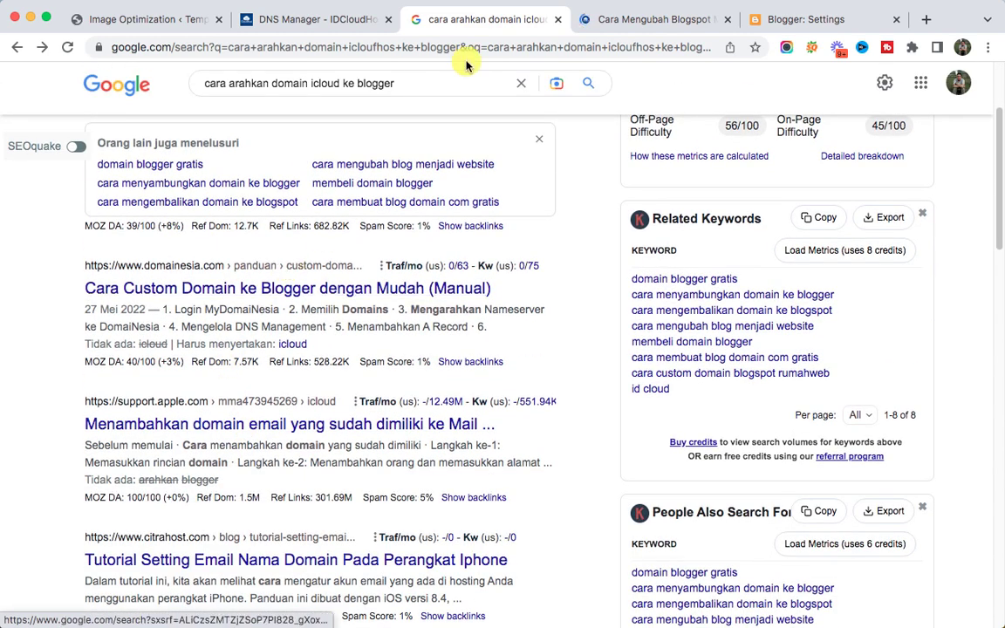
Copy the first Blogspot A record address, 216.239.32.21, from step 12 of the newly opened guide
left_click(602, 16)
scroll(376, 281, "down", 15)
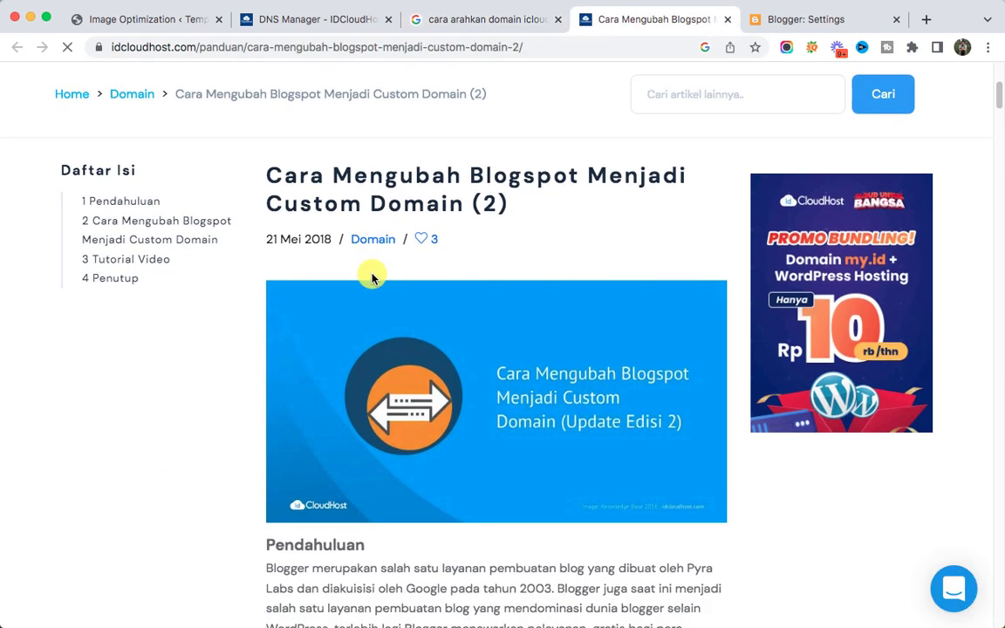
scroll(274, 288, "down", 20)
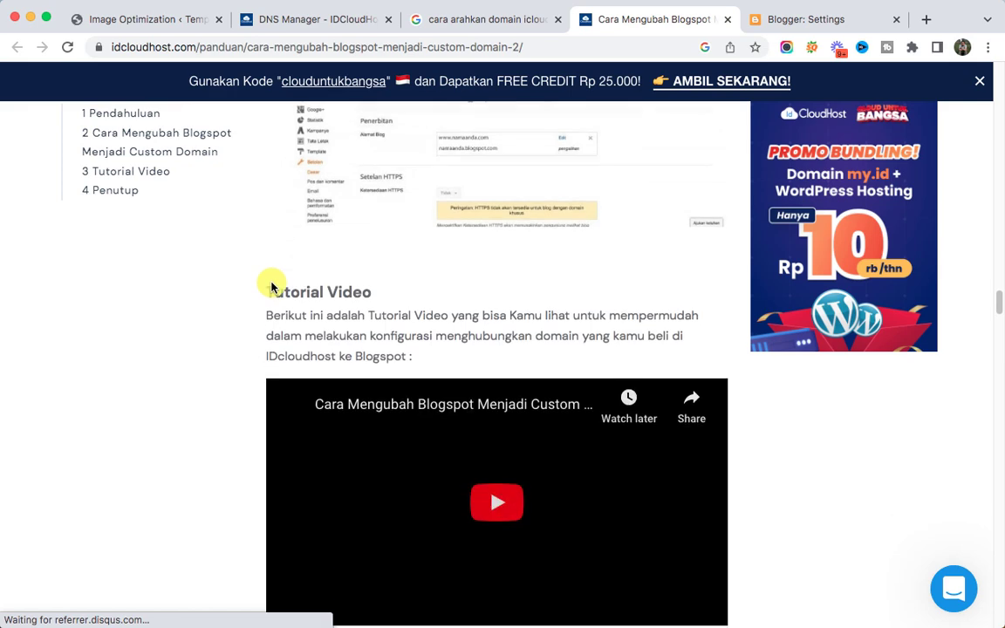
scroll(270, 287, "up", 10)
left_click_drag(299, 215, 377, 225)
right_click(341, 218)
left_click(366, 252)
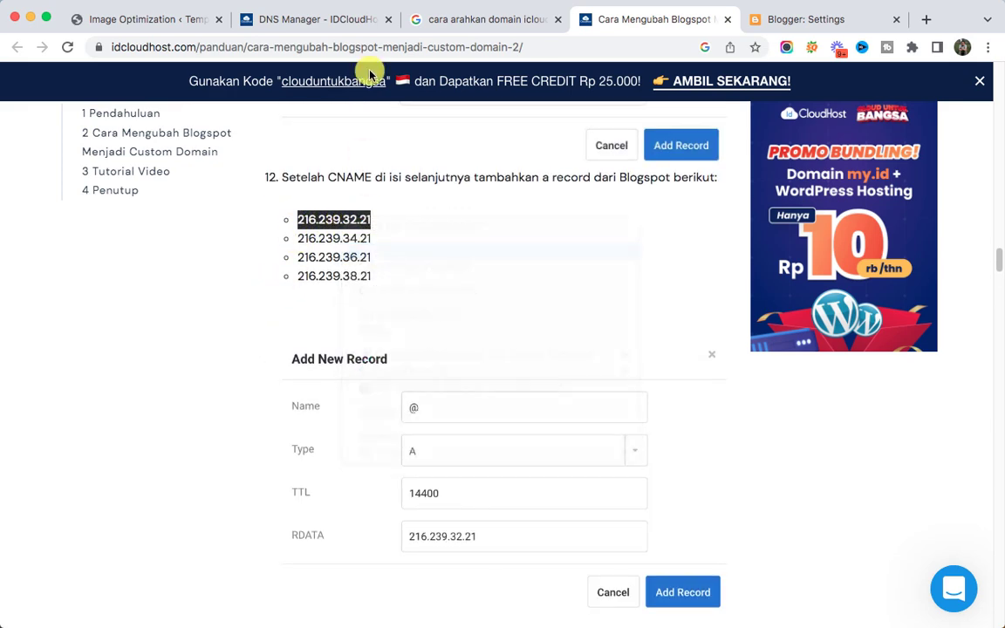
In the DNS Manager, set the pending @ A record's RDATA to 216.239.32.21 and add the record
left_click(323, 21)
right_click(414, 450)
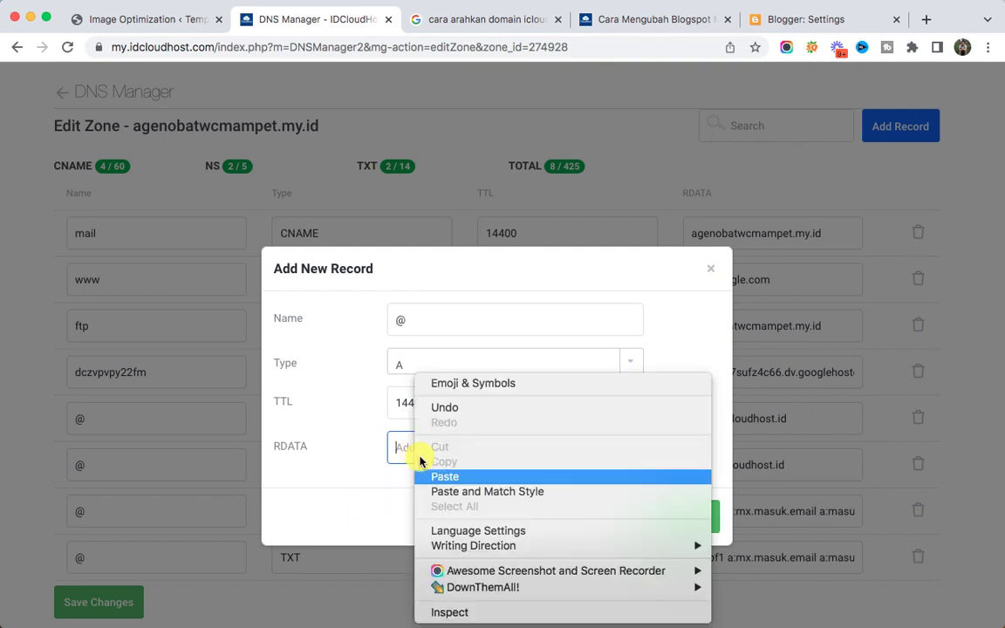
left_click(455, 477)
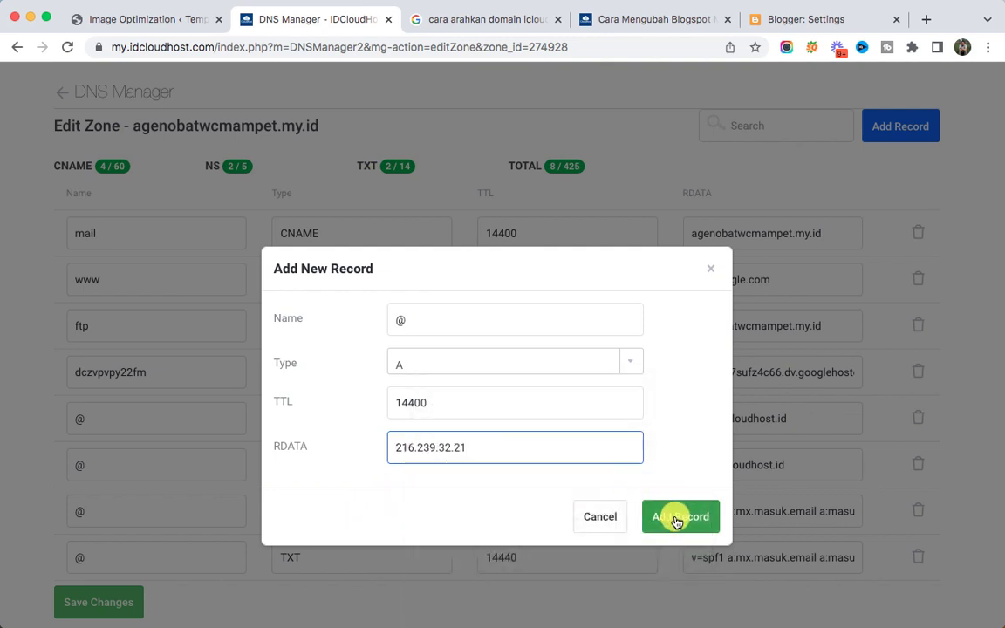
left_click(677, 518)
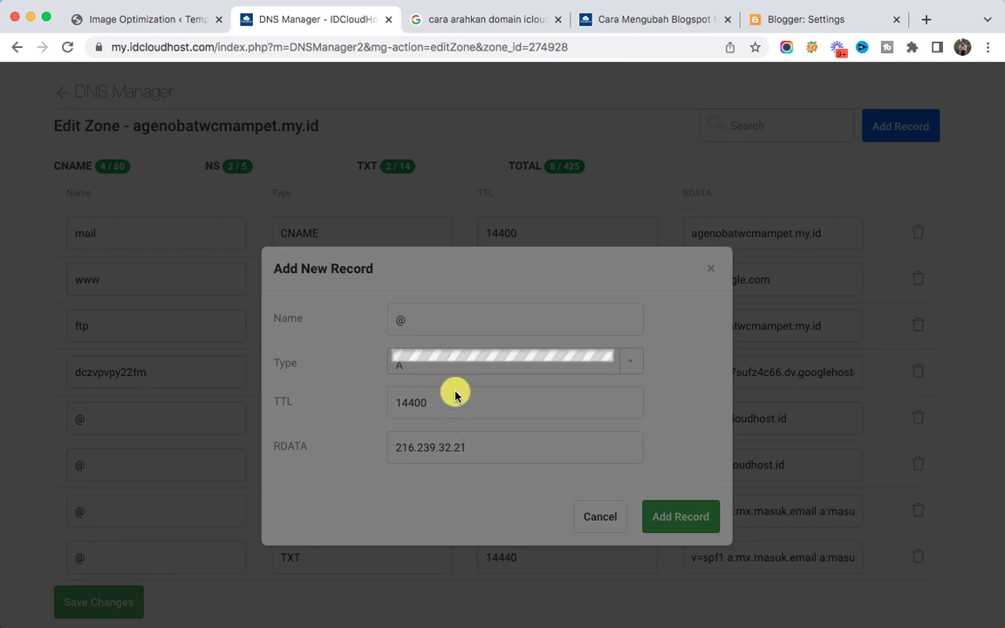
Copy the second Blogspot A record address, 216.239.34.21, from the guide
left_click(600, 19)
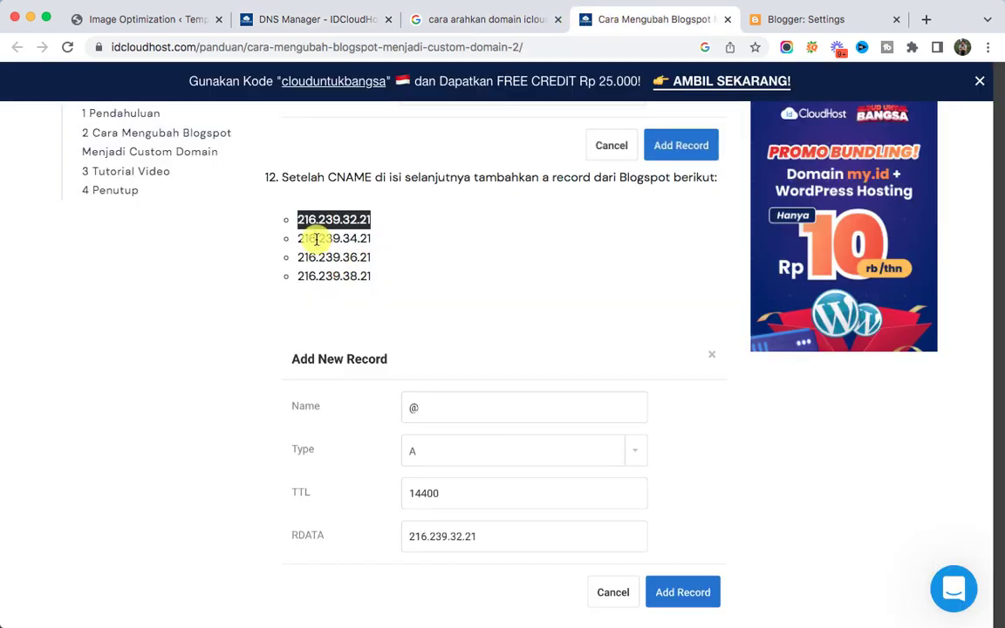
left_click_drag(299, 237, 373, 243)
right_click(368, 239)
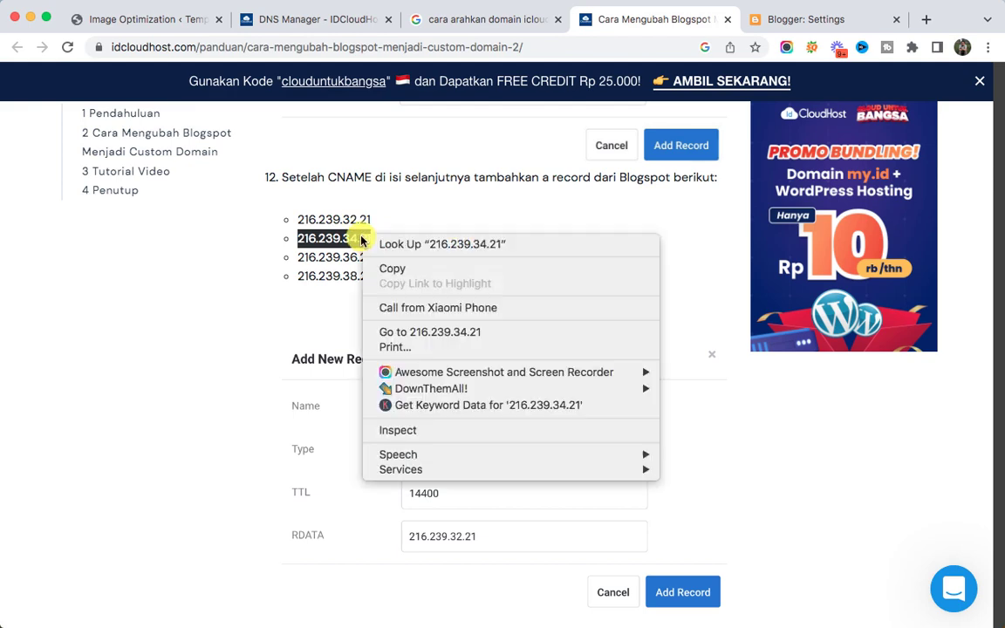
left_click(373, 267)
Back in the DNS Manager, dismiss the leftover record form, review the record list and save the zone changes
left_click(323, 21)
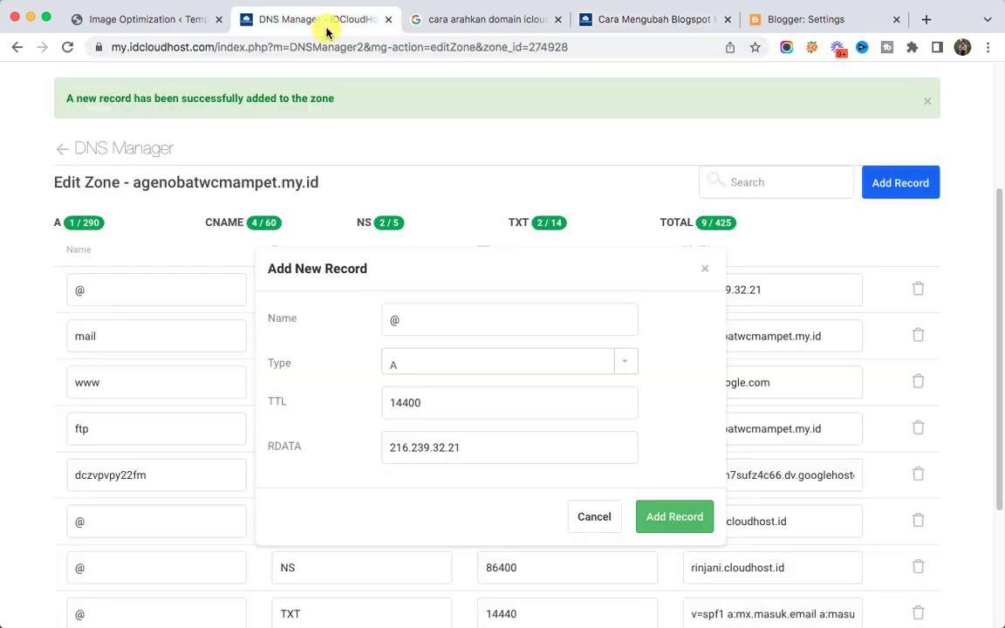
scroll(464, 386, "down", 1)
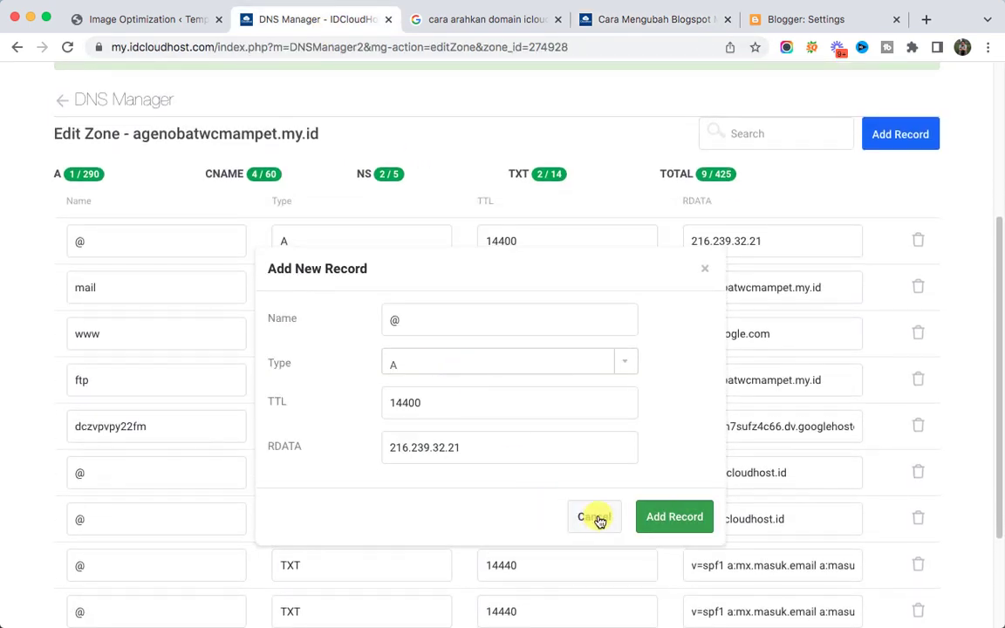
left_click(600, 521)
scroll(556, 305, "down", 3)
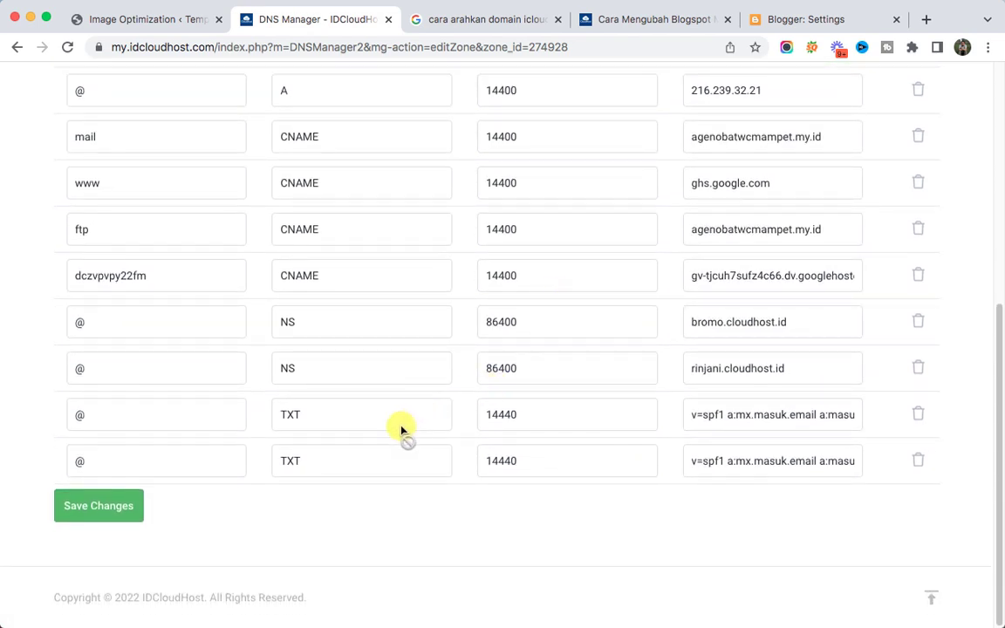
scroll(401, 429, "up", 3)
scroll(401, 426, "down", 3)
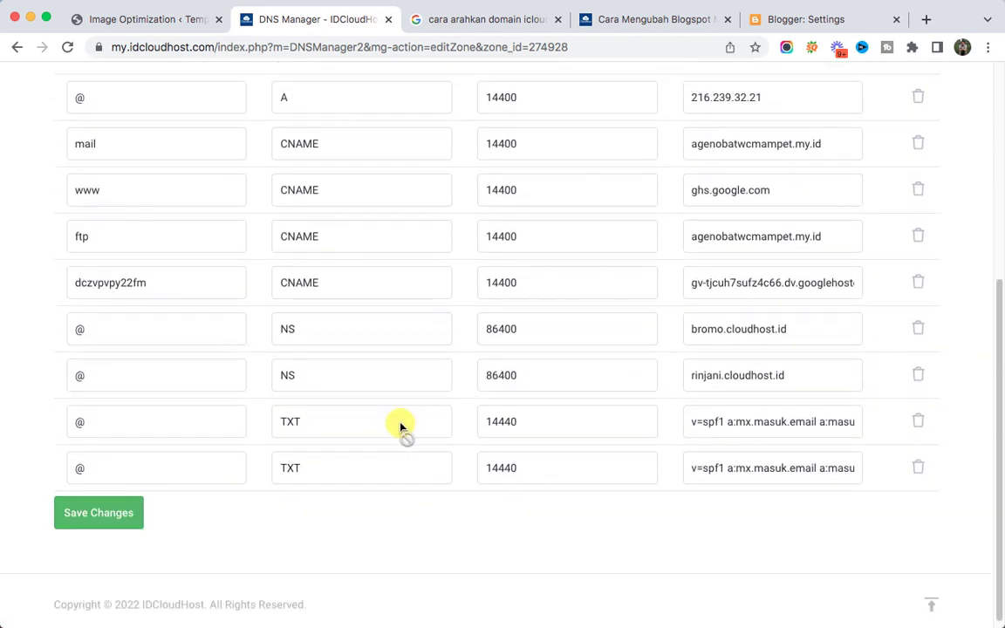
scroll(399, 427, "up", 1)
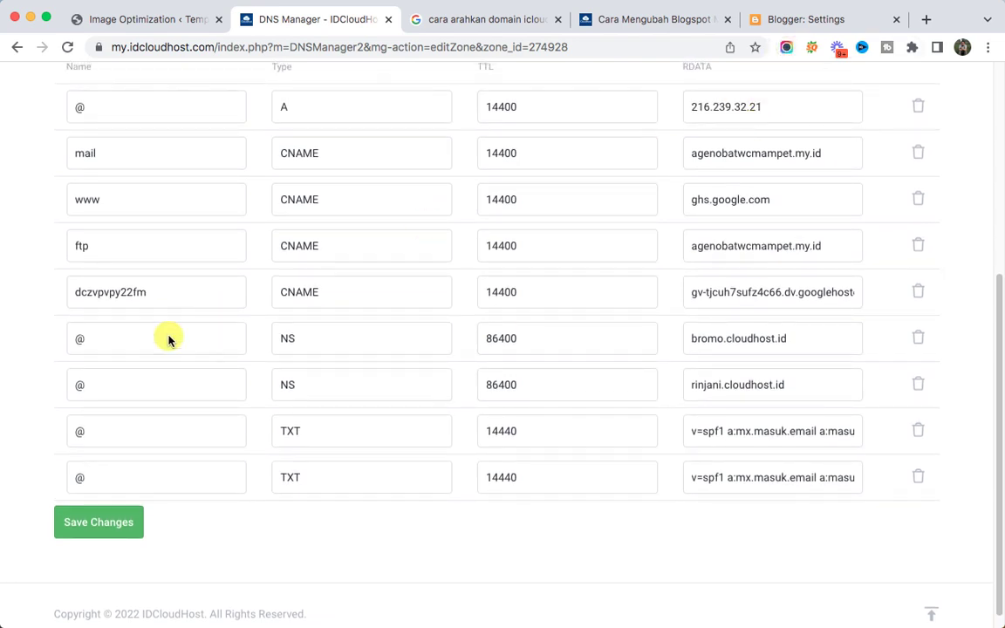
left_click(109, 529)
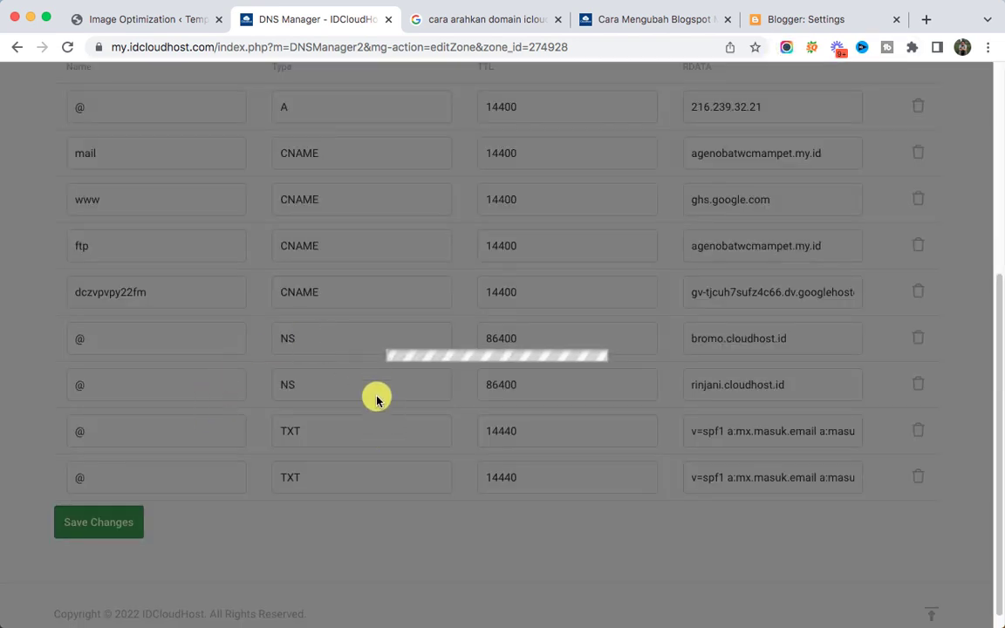
Add a new type A record named @ with RDATA 216.239.34.21 to the agenobatwcmampet.my.id zone
scroll(377, 400, "up", 2)
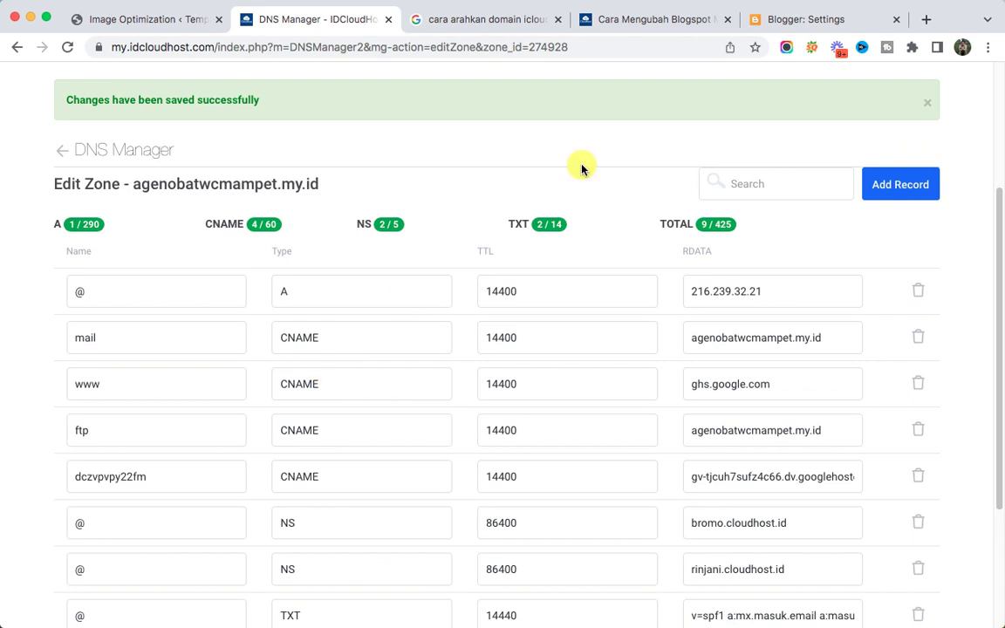
left_click(899, 184)
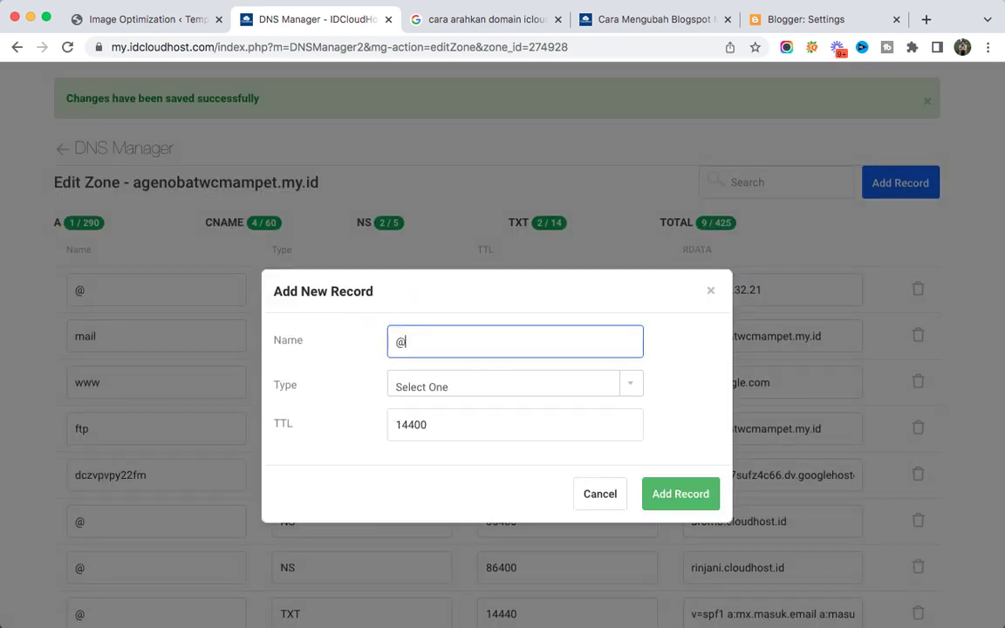
type("@")
left_click(443, 381)
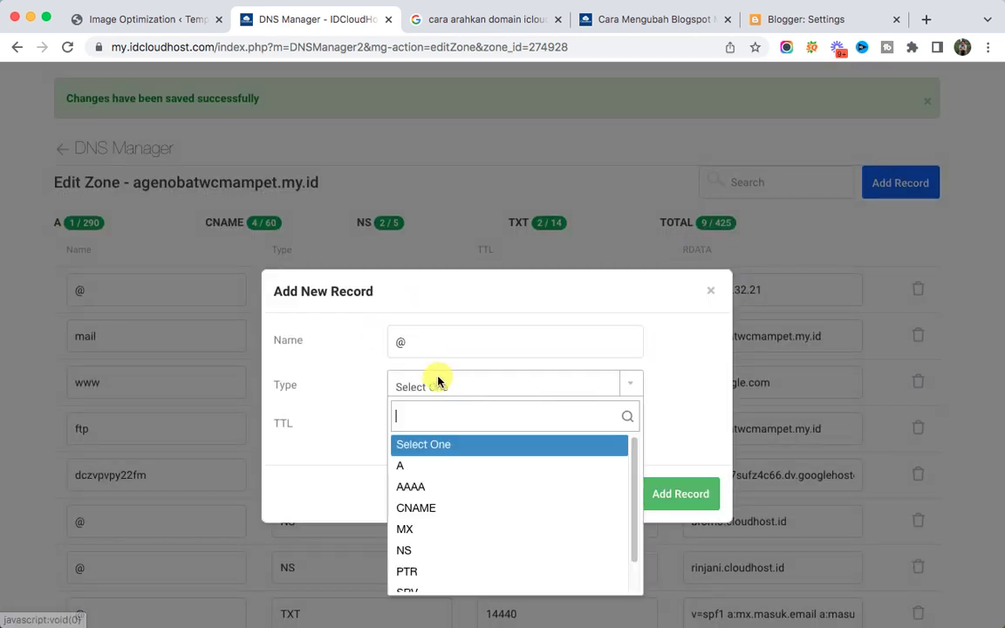
left_click(436, 462)
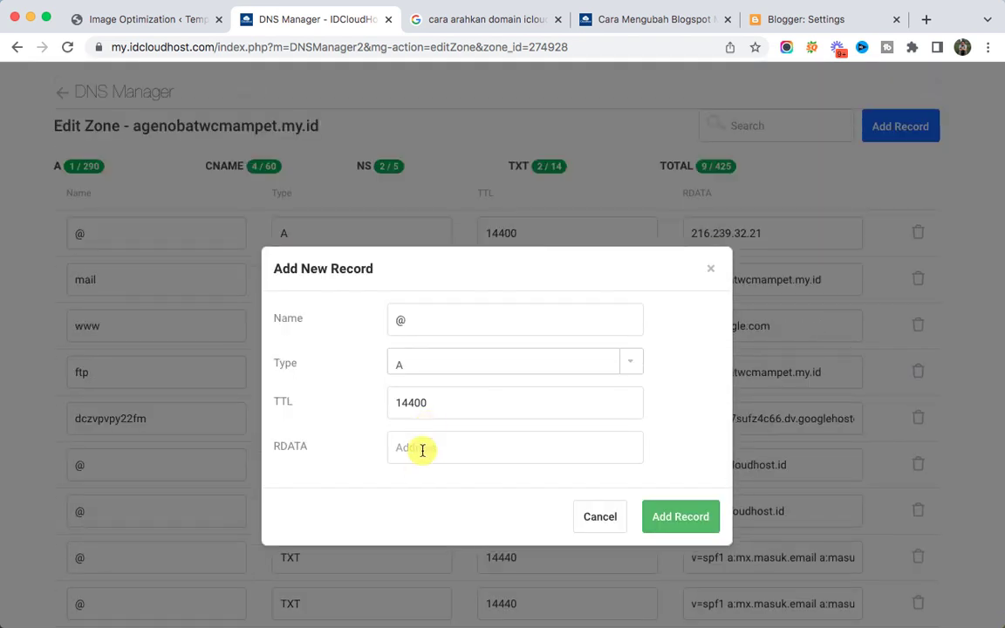
right_click(422, 450)
left_click(403, 473)
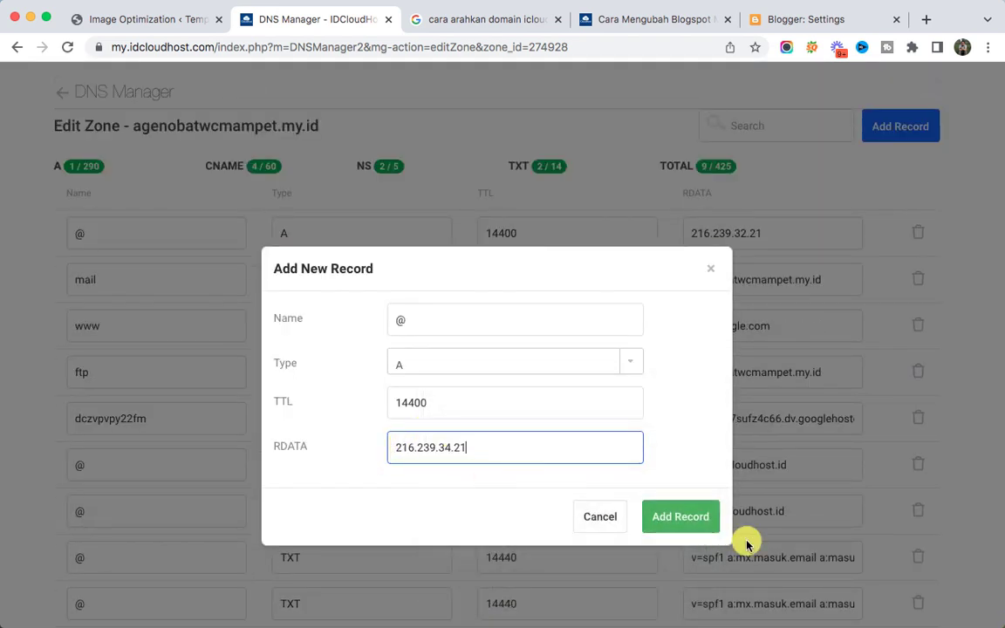
left_click(686, 524)
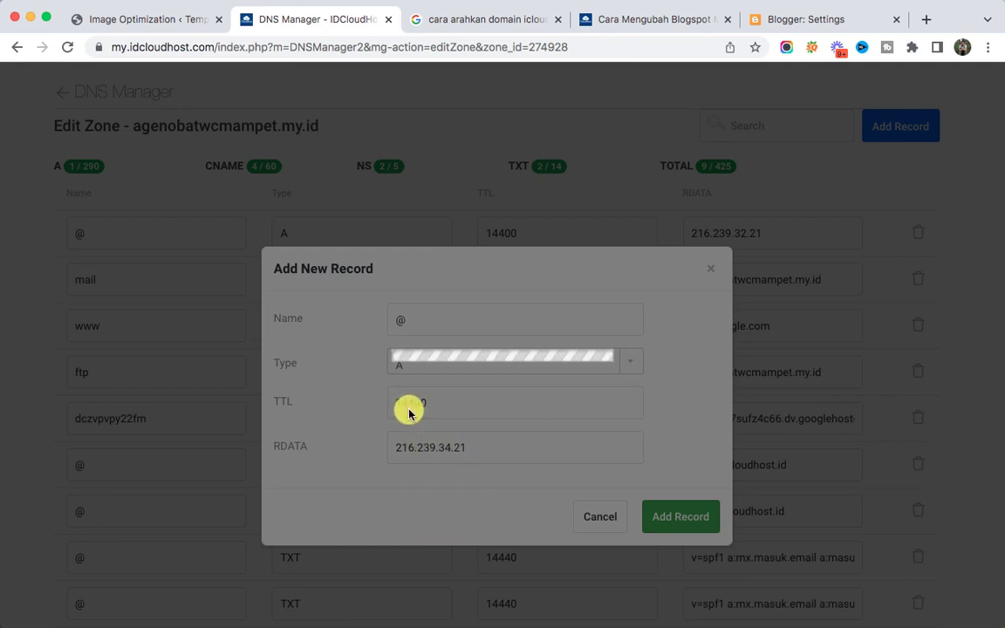
Copy the third Blogspot A record address, 216.239.36.21, from the guide
left_click(630, 21)
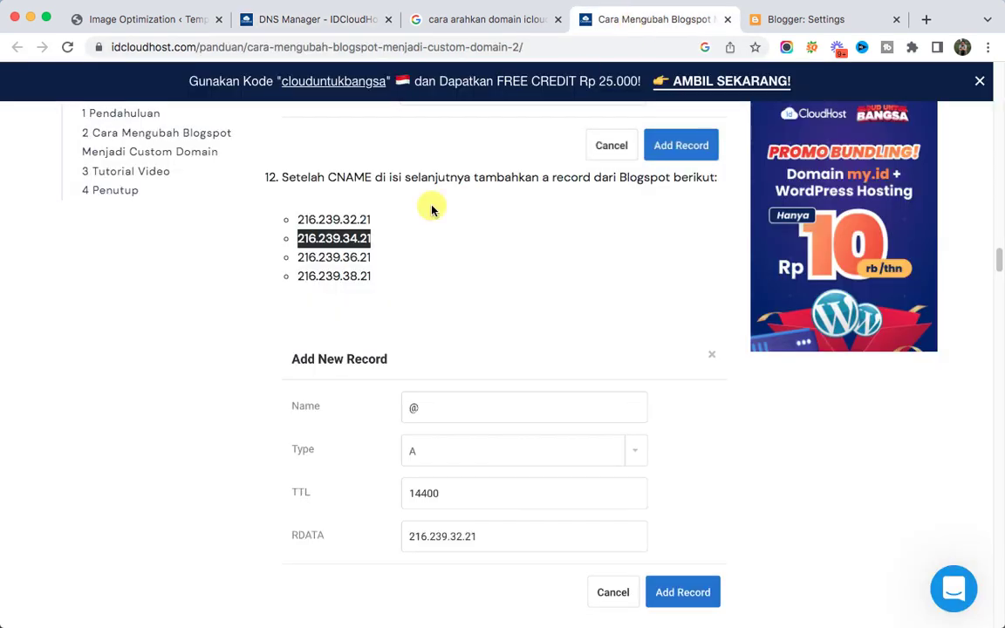
left_click_drag(296, 258, 382, 260)
right_click(363, 258)
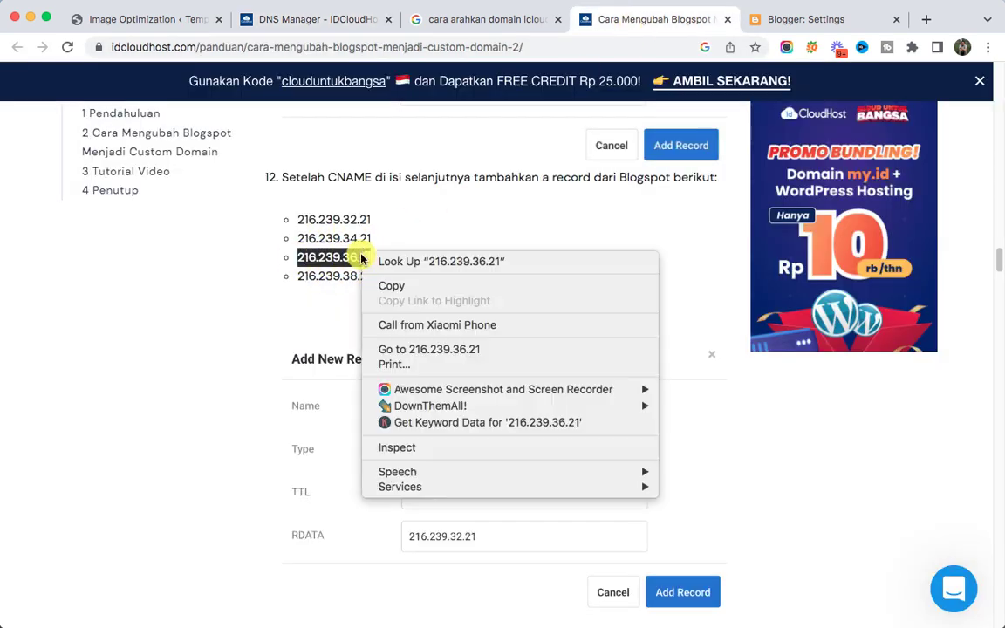
left_click(391, 287)
Back in the DNS Manager, add a new type A record named @ with RDATA 216.239.36.21 to the agenobatwcmampet.my.id zone
left_click(337, 21)
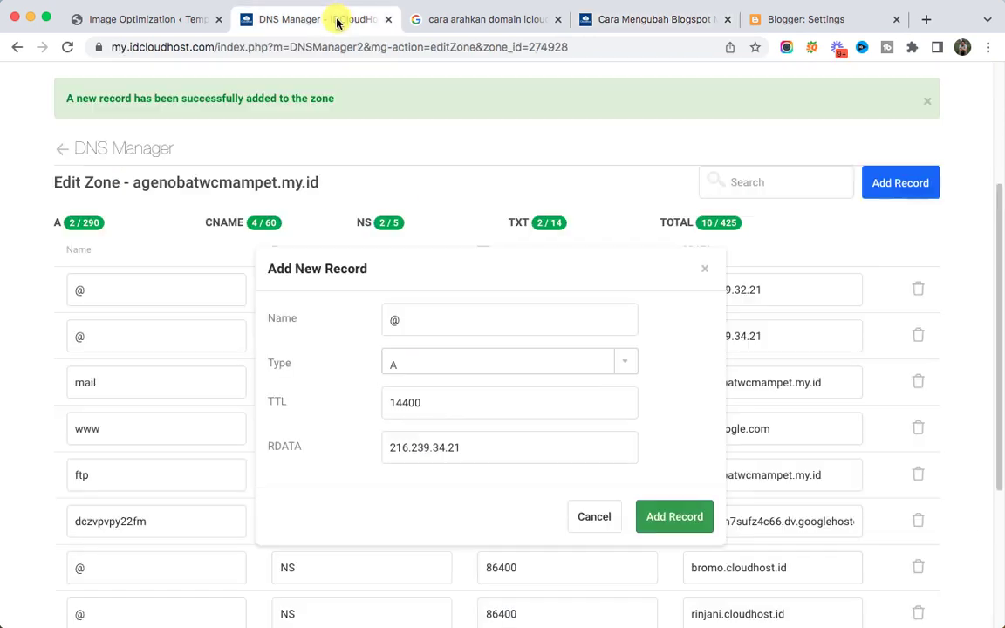
left_click(602, 518)
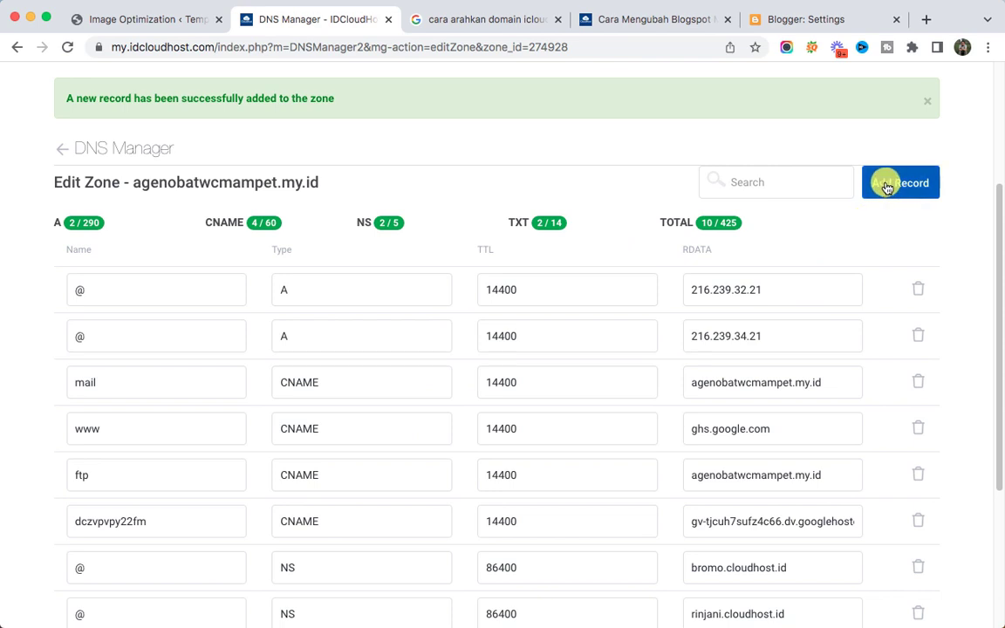
left_click(887, 188)
left_click(412, 352)
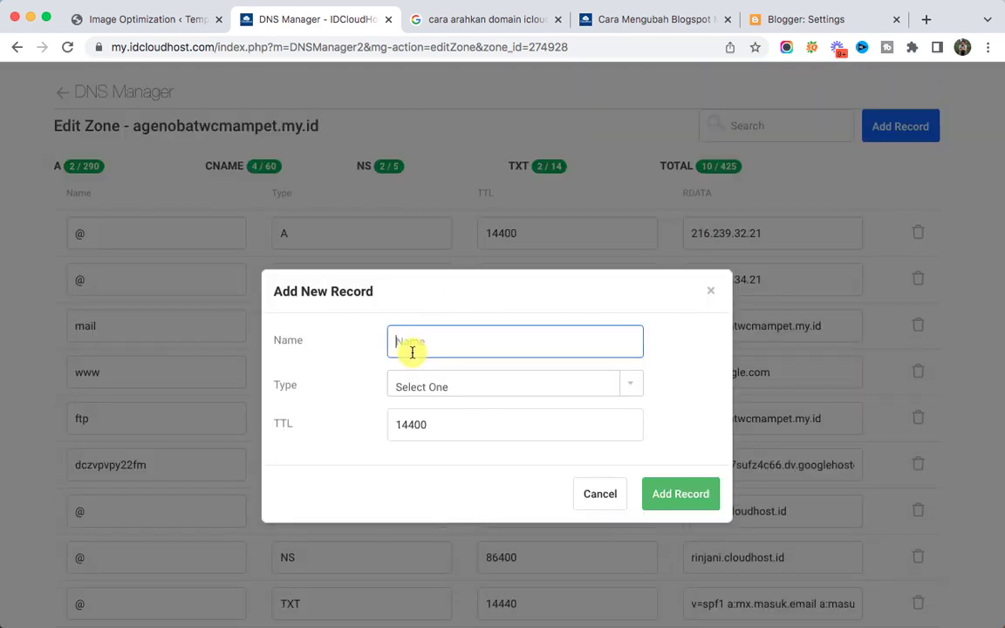
type("@")
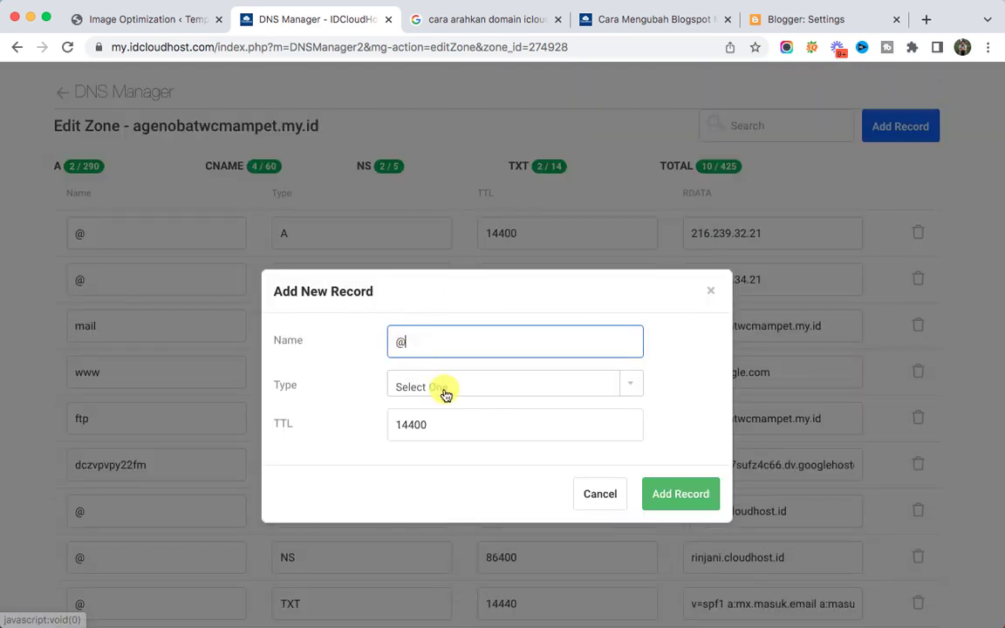
left_click(444, 392)
left_click(427, 468)
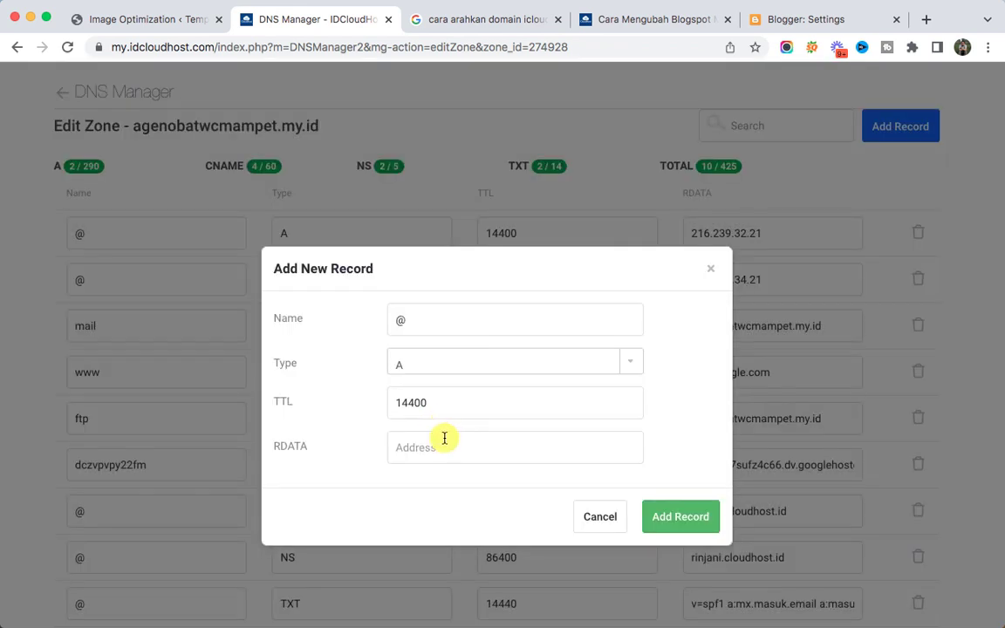
left_click(442, 446)
right_click(443, 446)
left_click(479, 480)
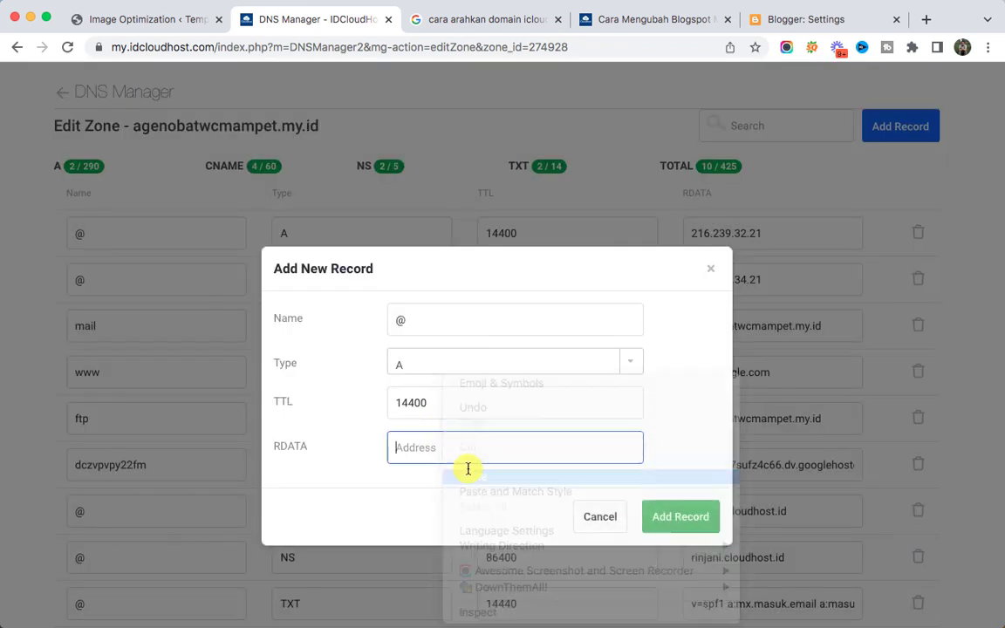
left_click(684, 516)
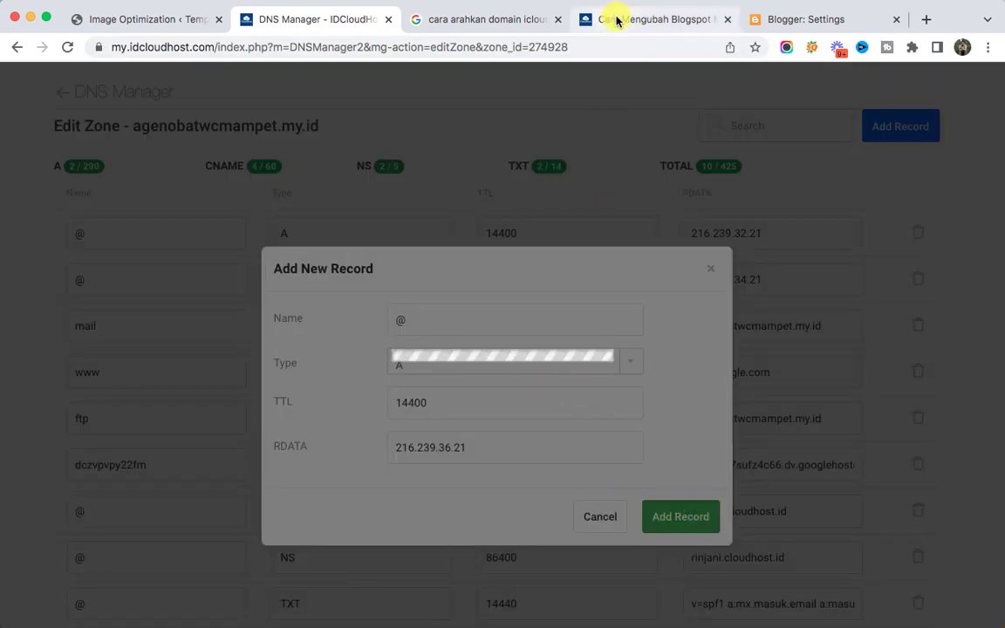
Copy the fourth Blogspot A record address, 216.239.38.21, from the guide and look over its remaining instructions
left_click(620, 21)
scroll(353, 288, "down", 1)
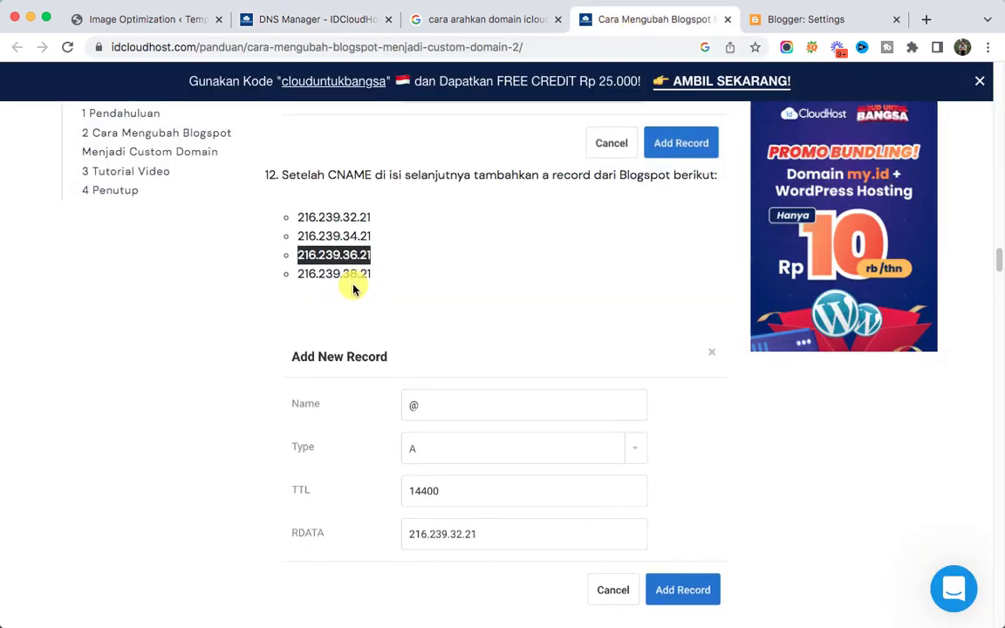
left_click_drag(294, 272, 379, 278)
right_click(380, 277)
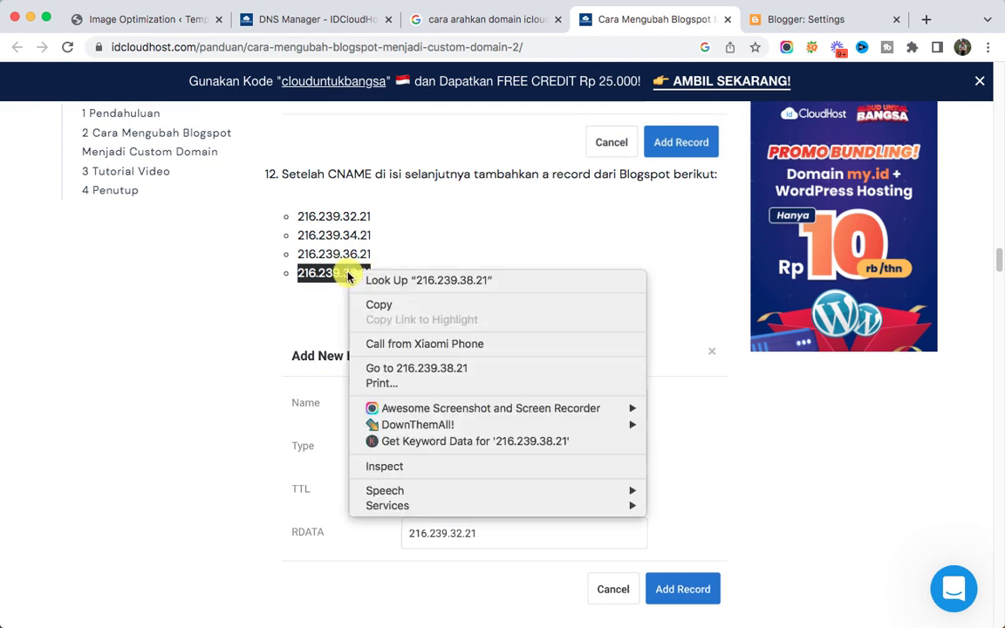
left_click(354, 311)
scroll(337, 325, "down", 8)
scroll(335, 323, "up", 2)
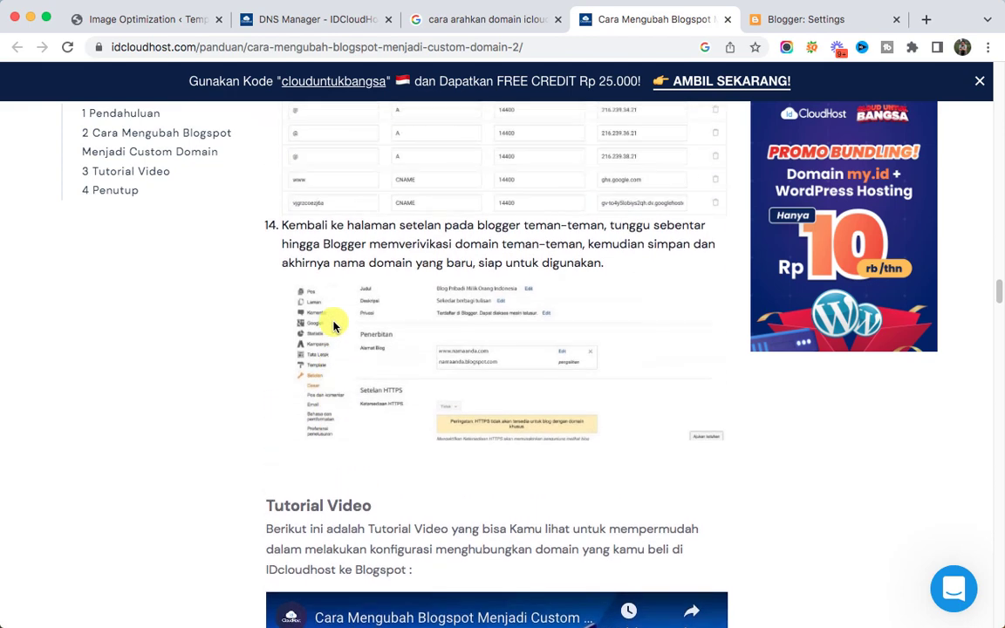
Return to the DNS Manager and add a new type A record named @ with RDATA 216.239.38.21 to the zone
left_click(349, 19)
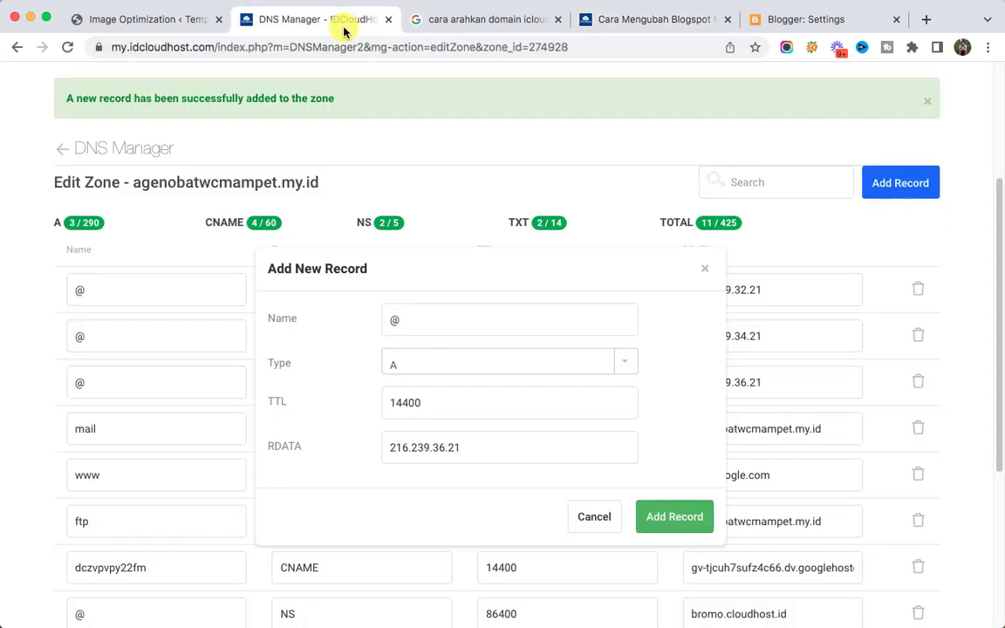
left_click(600, 522)
left_click(899, 192)
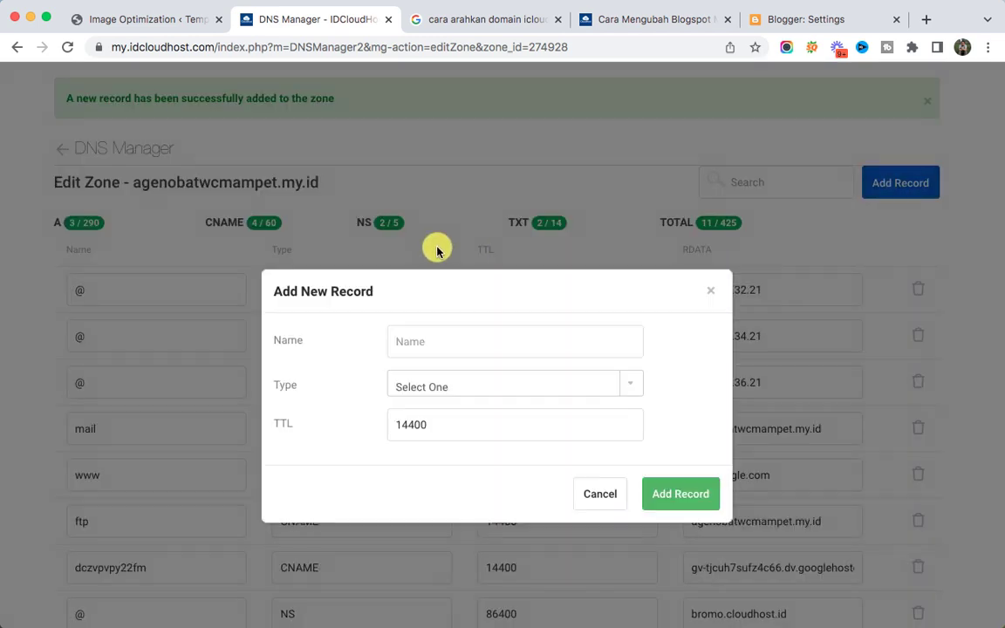
left_click(400, 340)
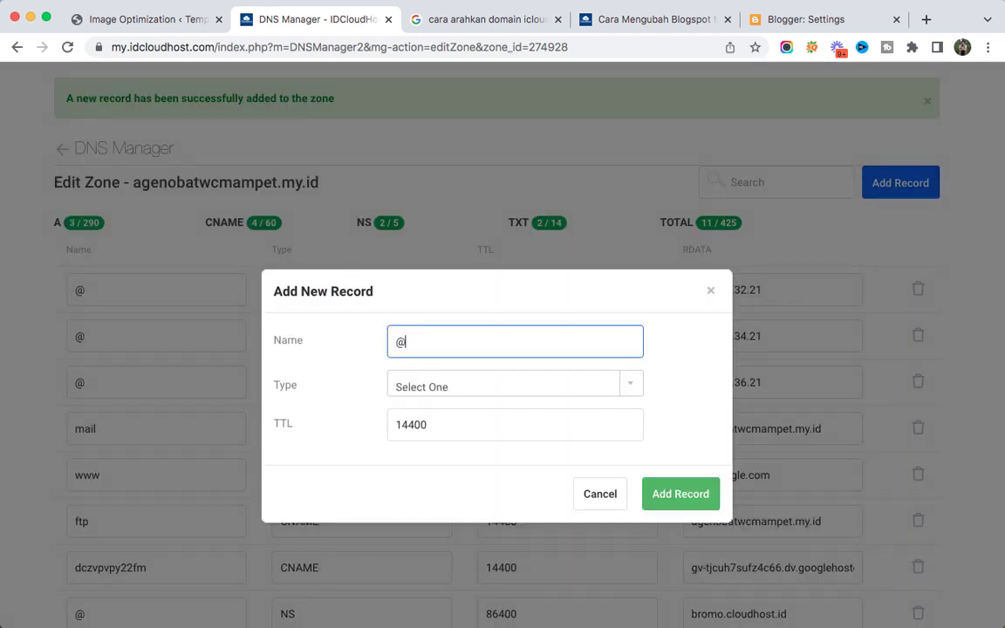
left_click(439, 384)
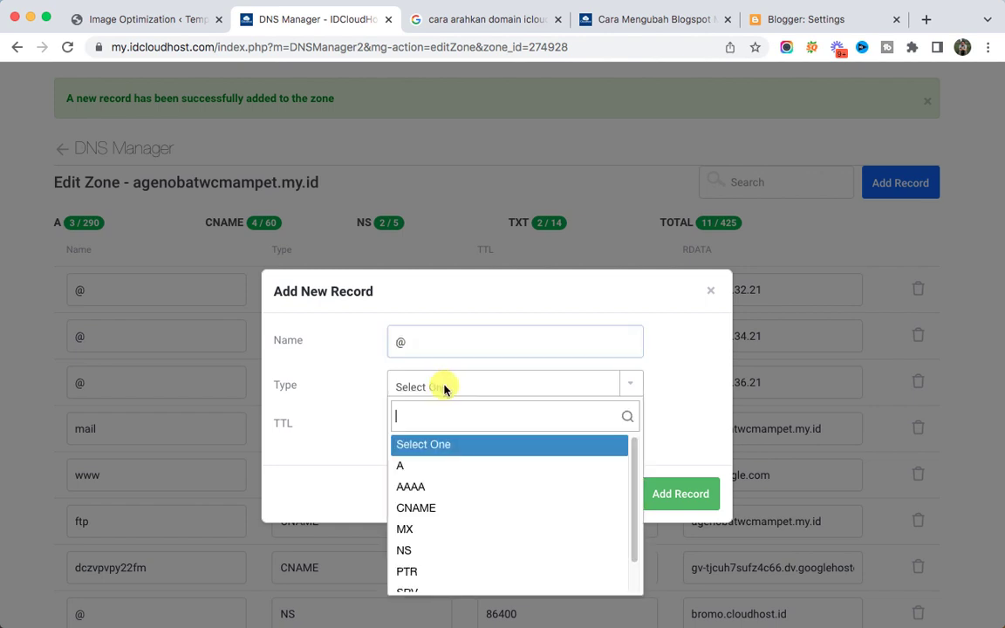
left_click(412, 468)
left_click(434, 442)
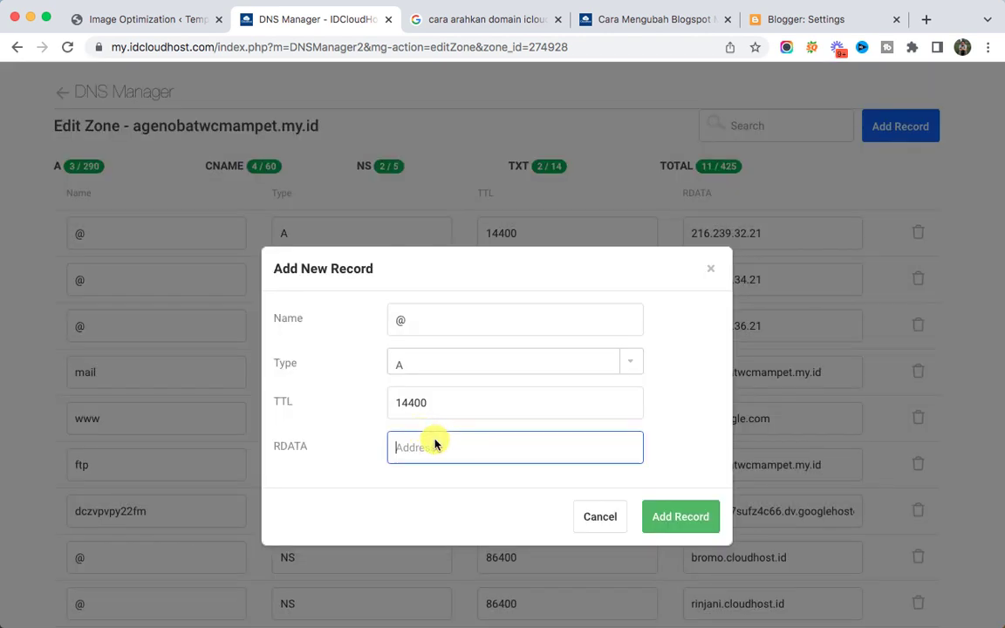
right_click(434, 444)
left_click(482, 476)
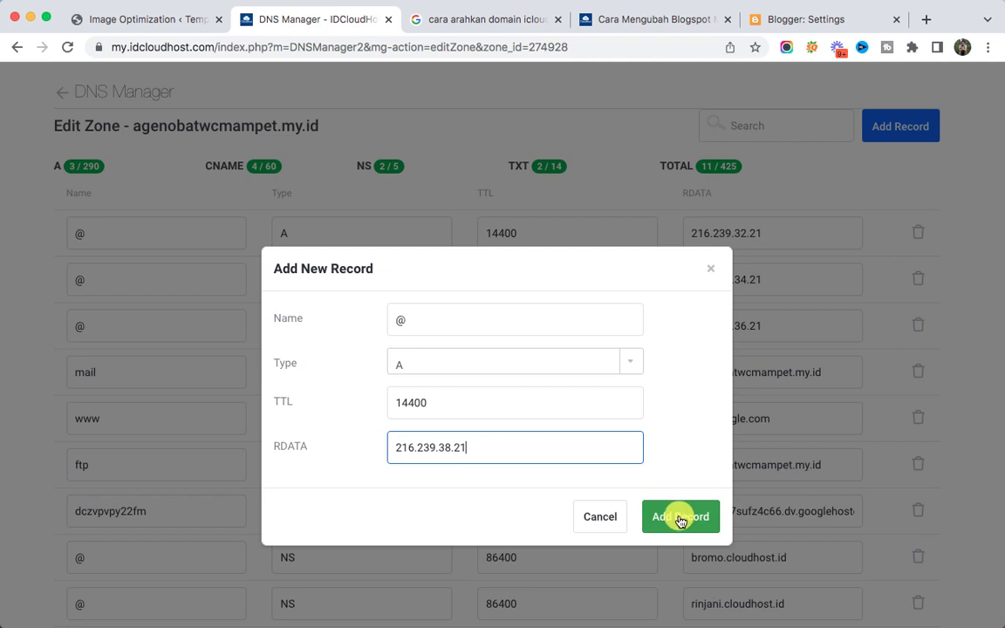
left_click(654, 511)
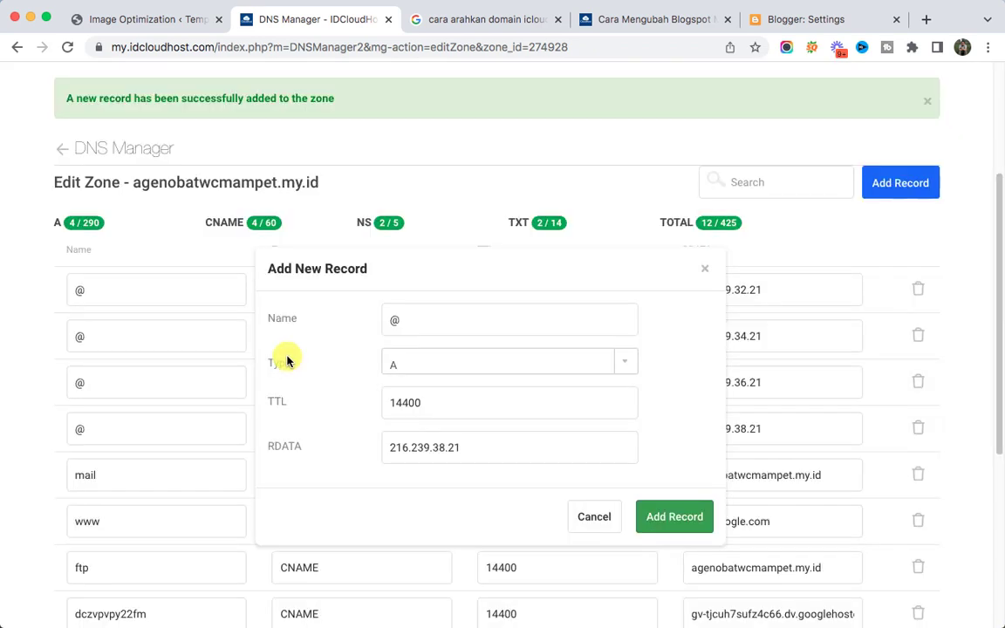
Dismiss the leftover record form, review the zone's record list and save the changes
left_click(594, 518)
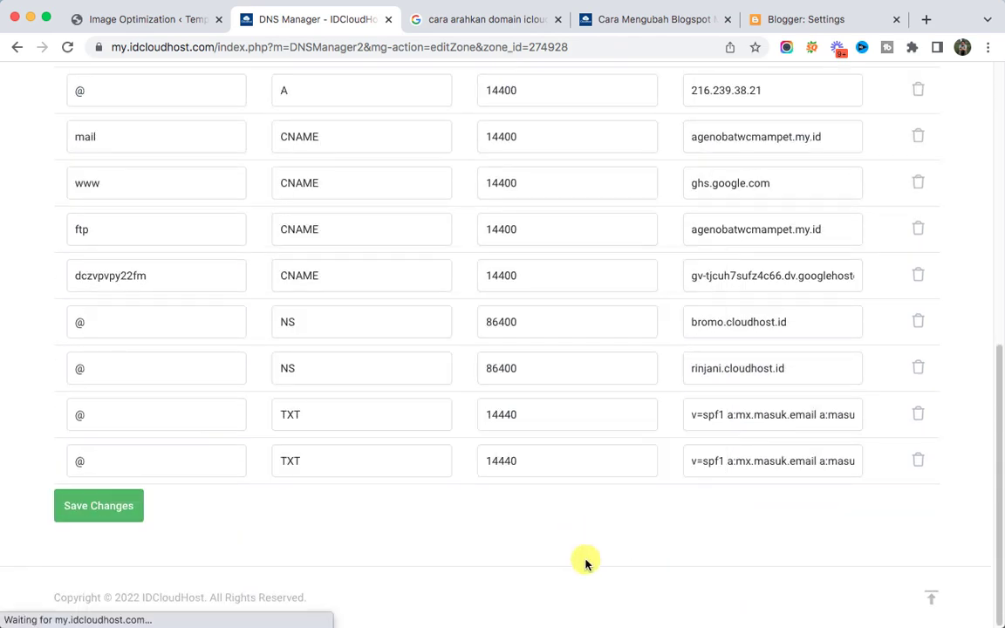
scroll(751, 157, "up", 3)
scroll(610, 210, "down", 3)
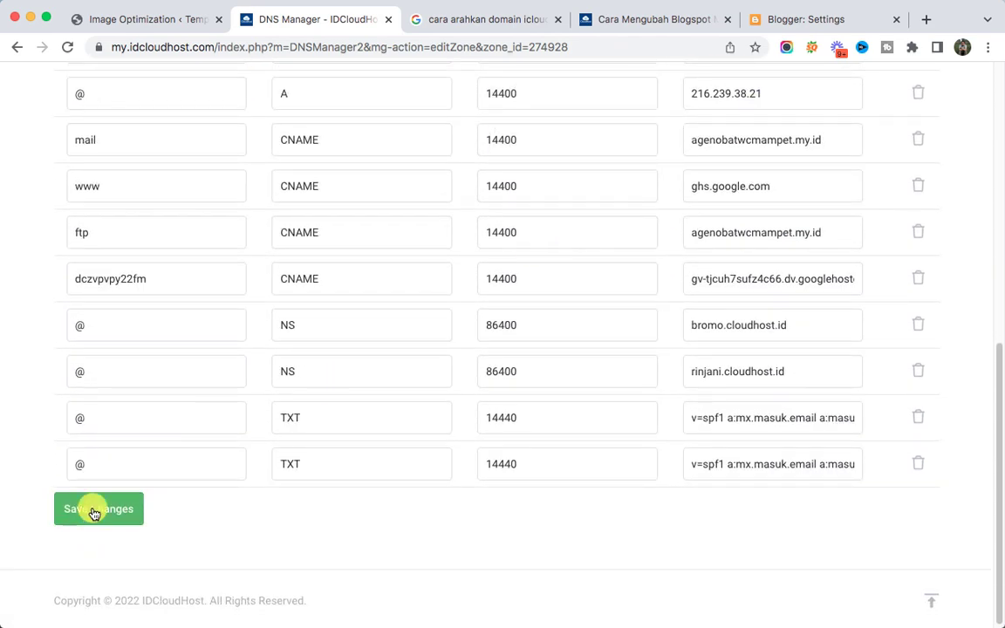
left_click(90, 510)
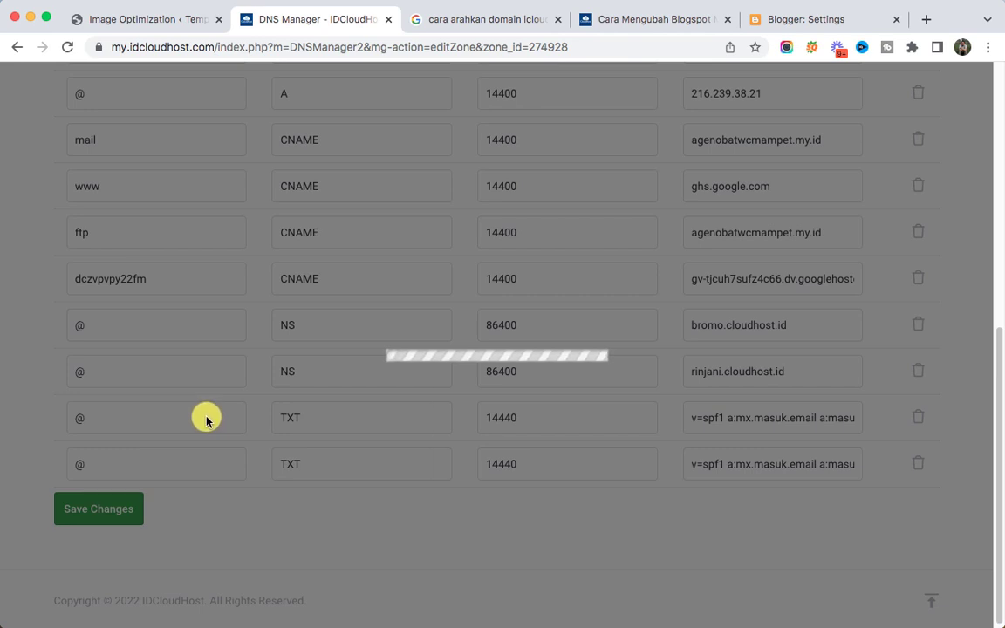
Read the guide's closing instructions about returning to Blogger, and check the save status in the DNS Manager
left_click(667, 19)
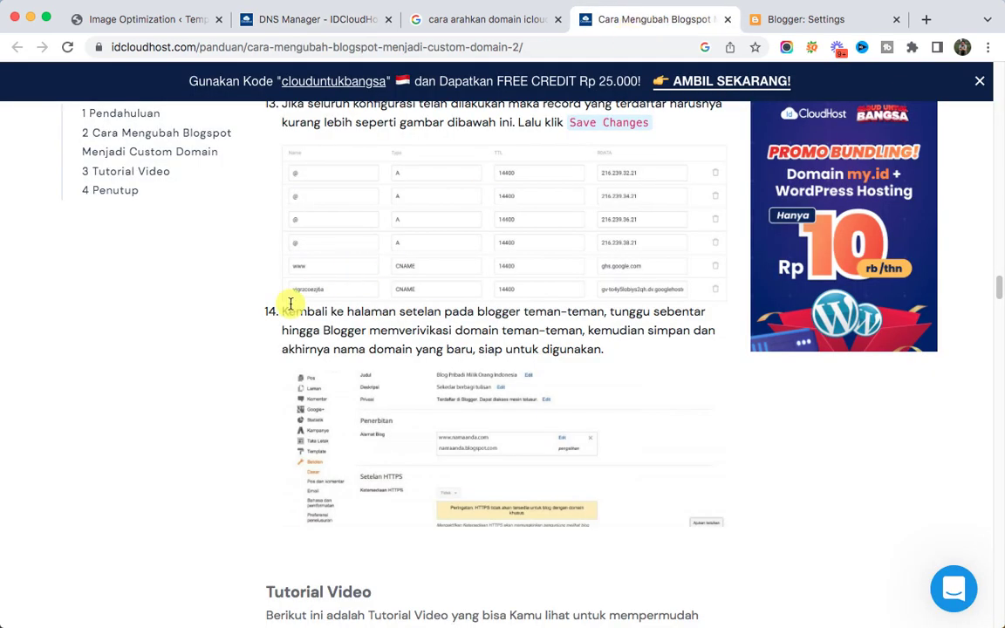
scroll(279, 317, "down", 2)
scroll(280, 317, "down", 5)
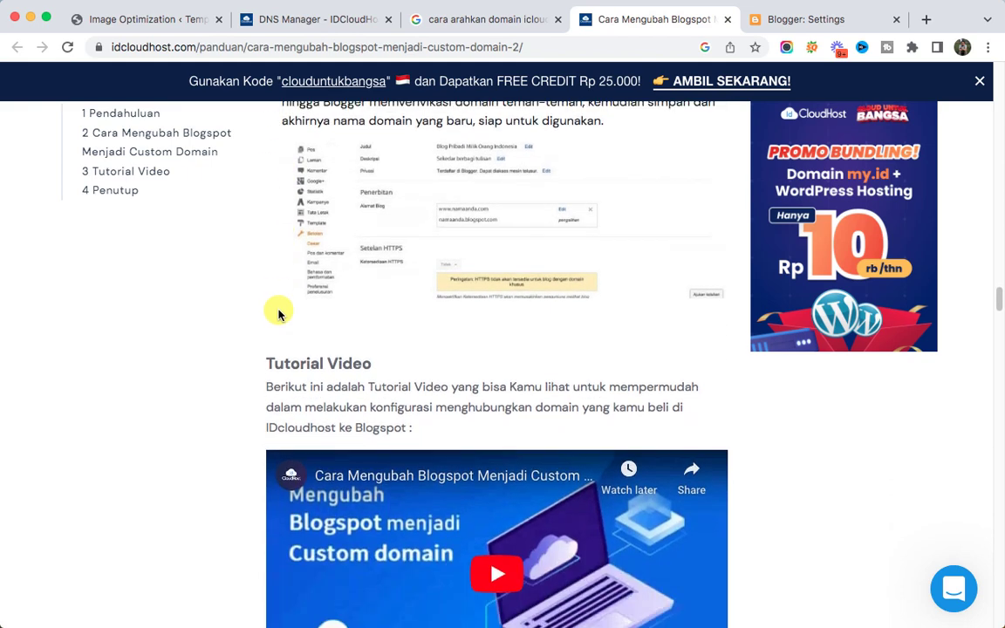
left_click(382, 19)
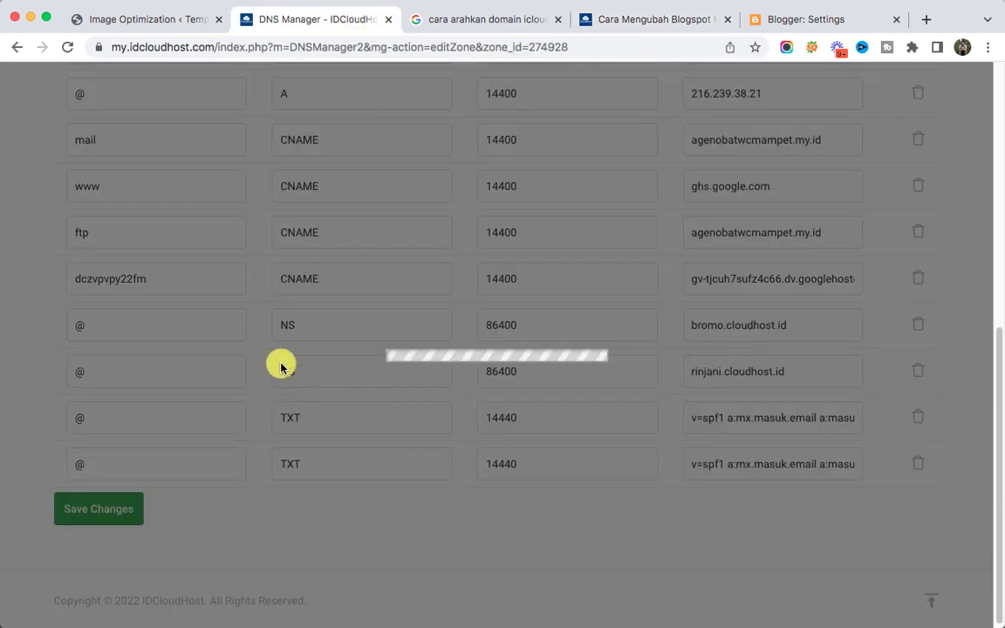
scroll(680, 110, "up", 3)
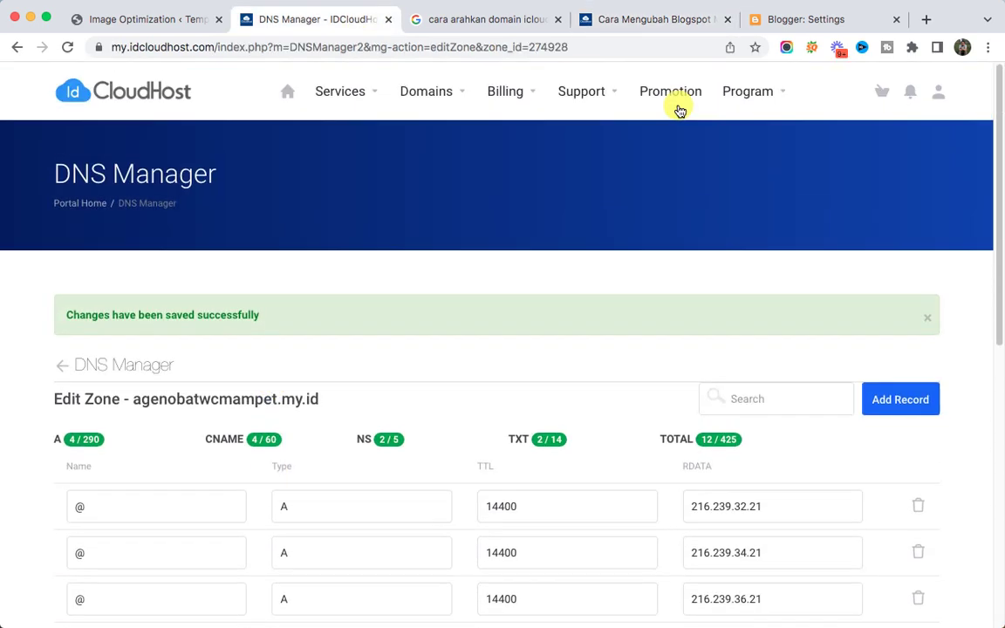
left_click(804, 19)
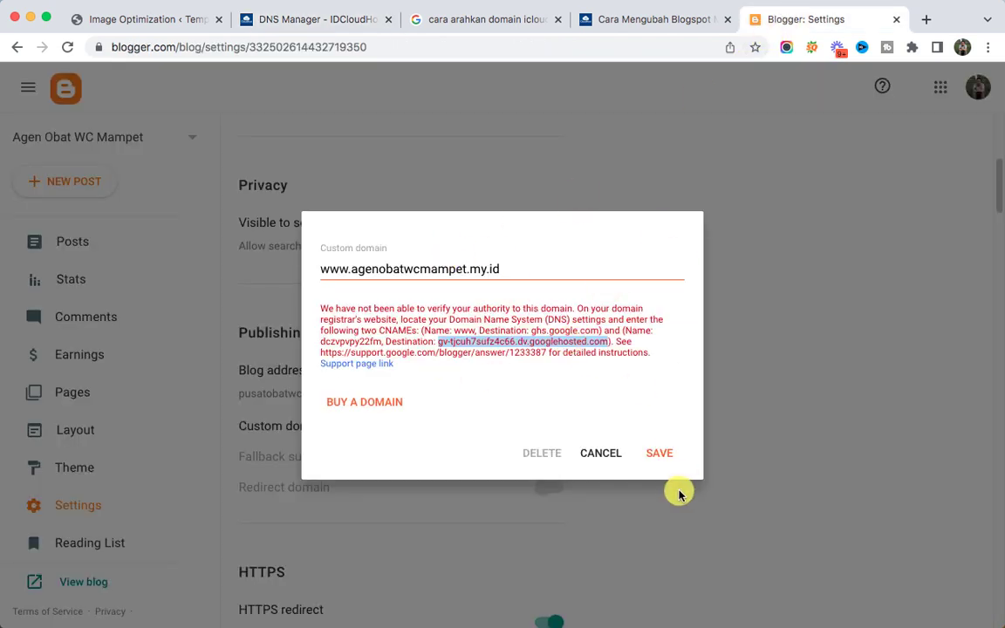
left_click(659, 454)
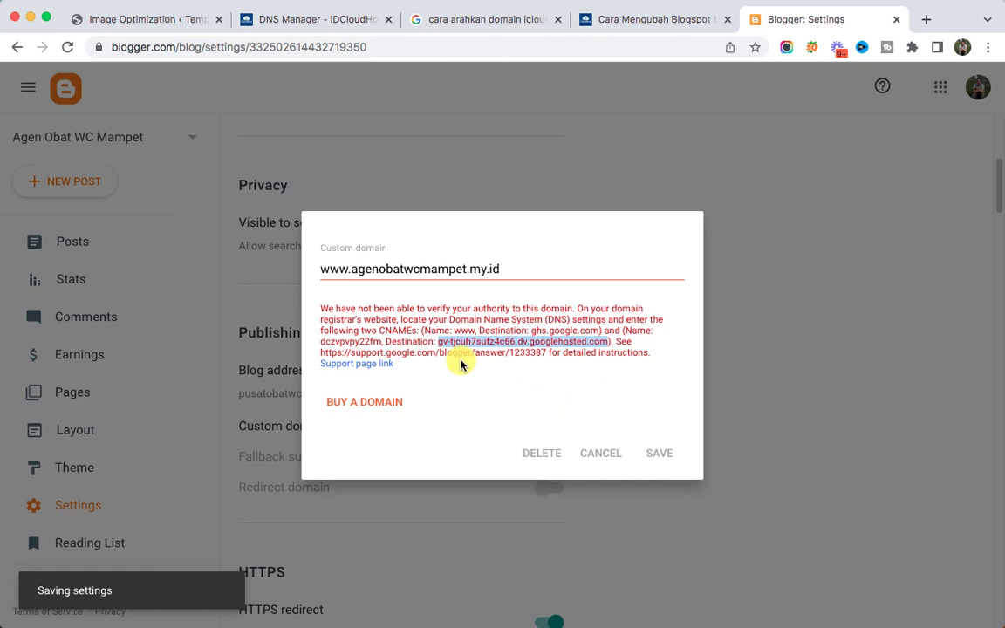
scroll(358, 352, "down", 2)
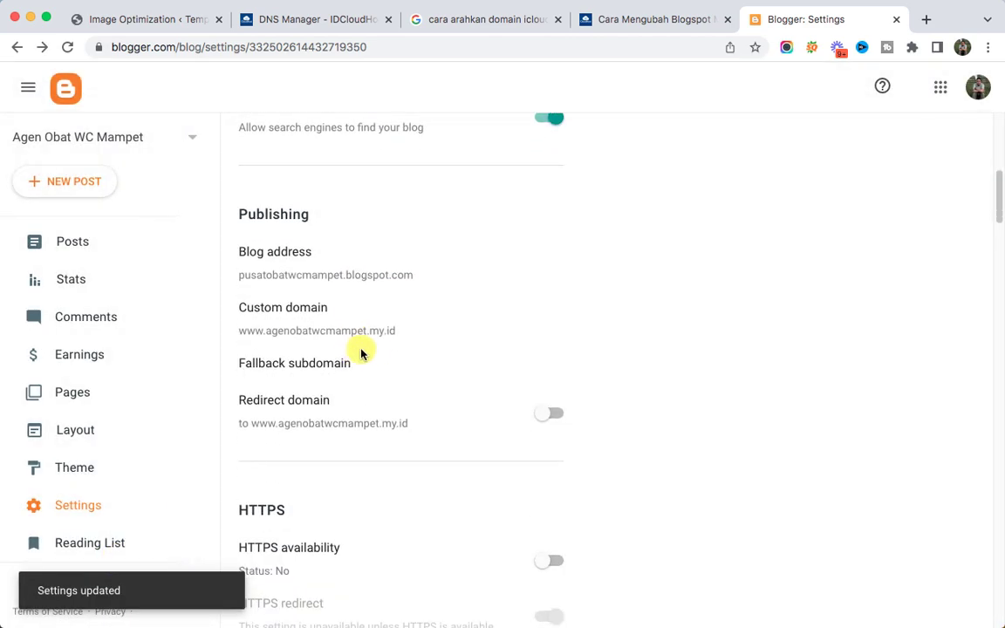
scroll(361, 352, "down", 2)
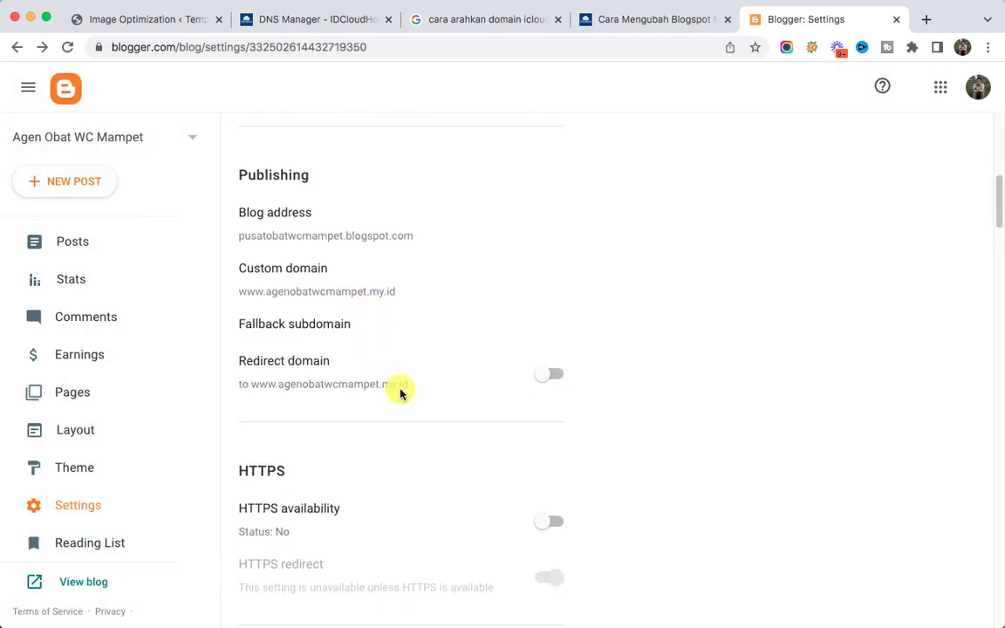
scroll(406, 388, "down", 1)
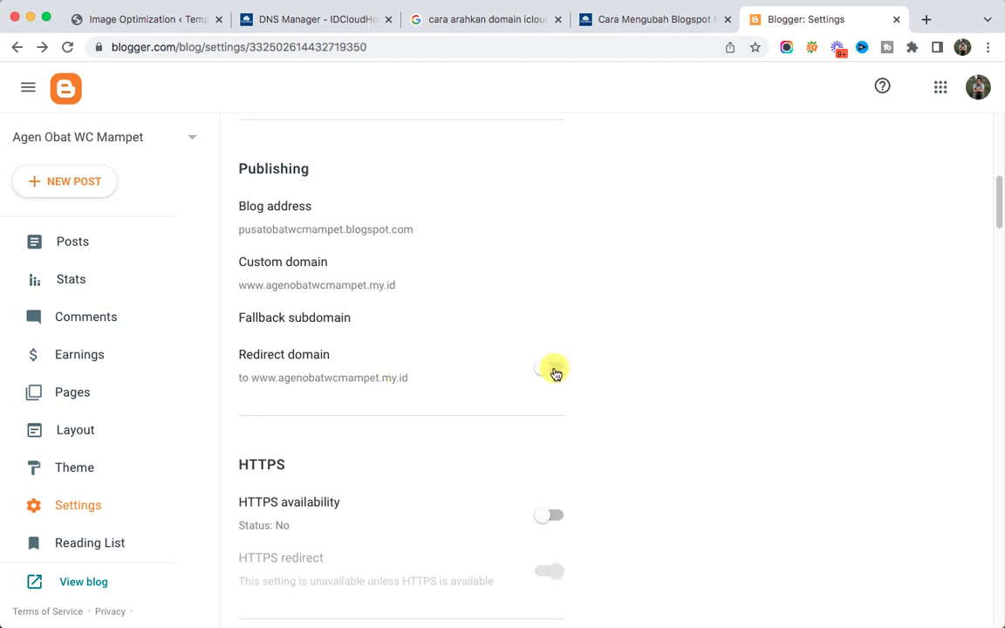
left_click(553, 370)
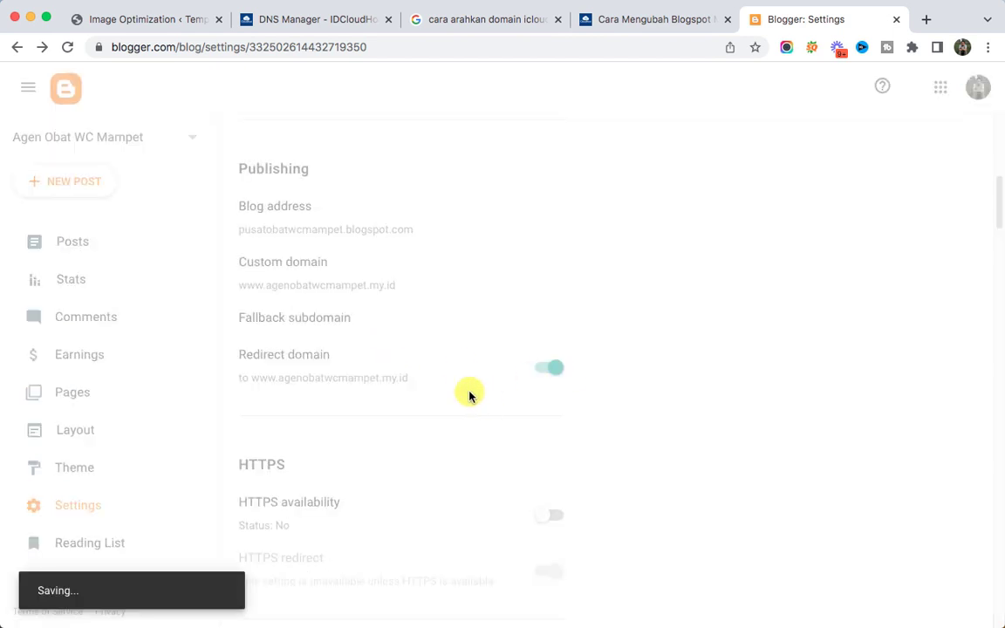
scroll(483, 392, "down", 5)
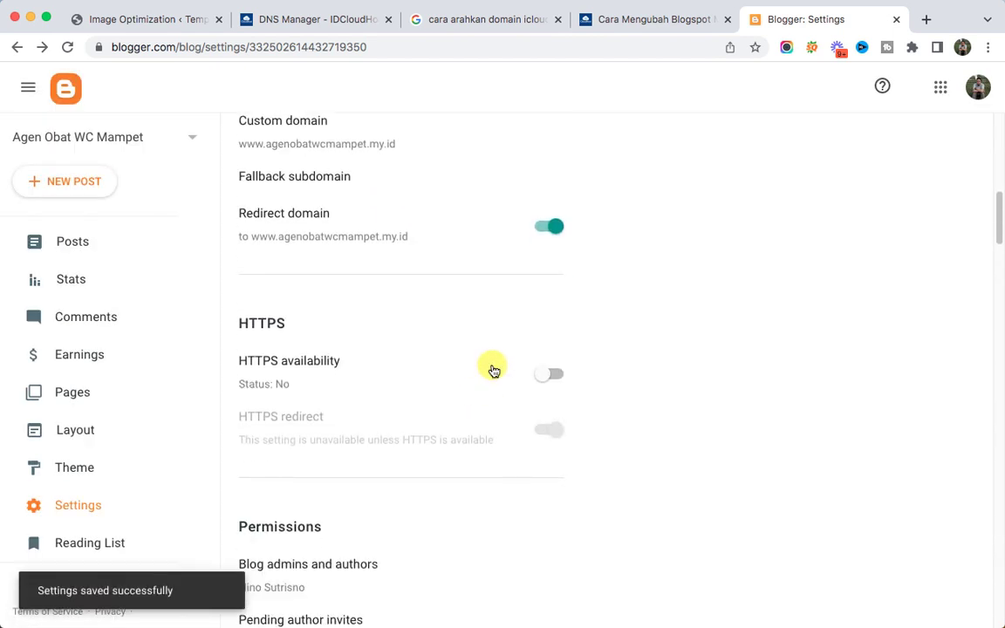
left_click(551, 376)
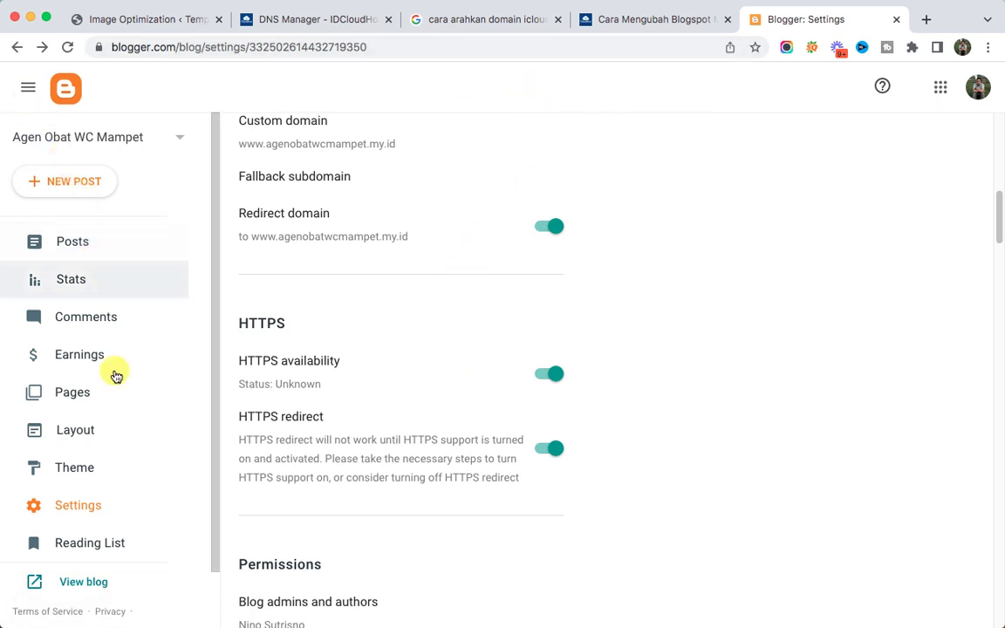
View the live blog at its custom domain, and recheck the HTTPS settings and the zone's DNS records
left_click(84, 582)
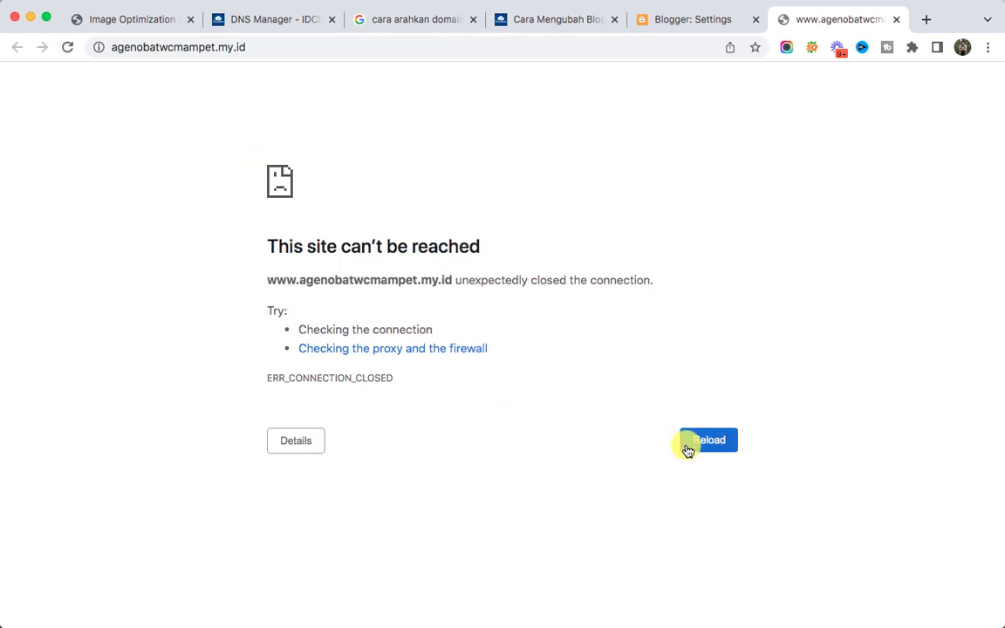
left_click(691, 21)
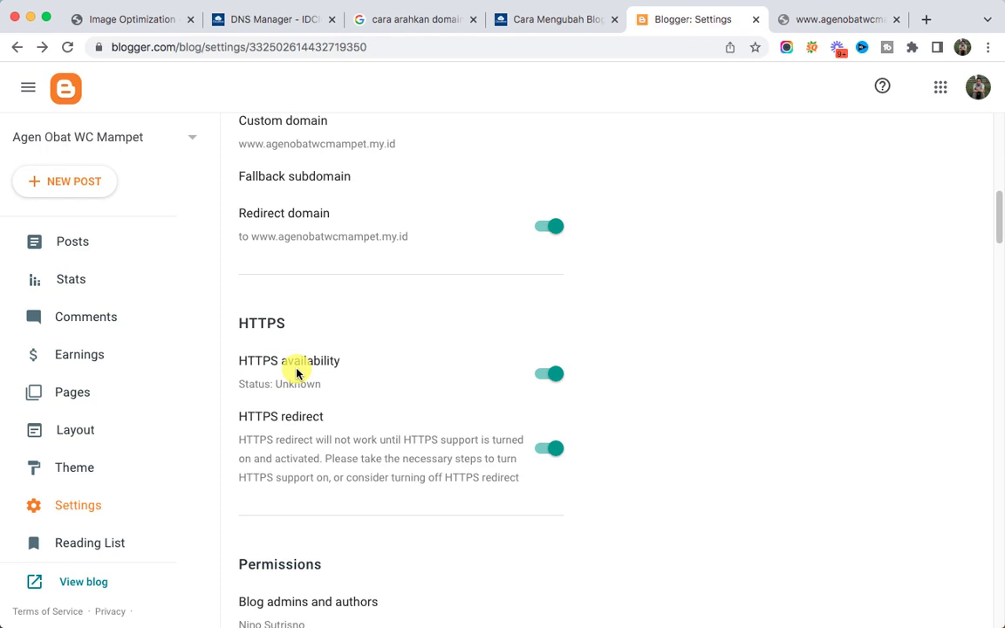
left_click(242, 24)
scroll(340, 303, "down", 10)
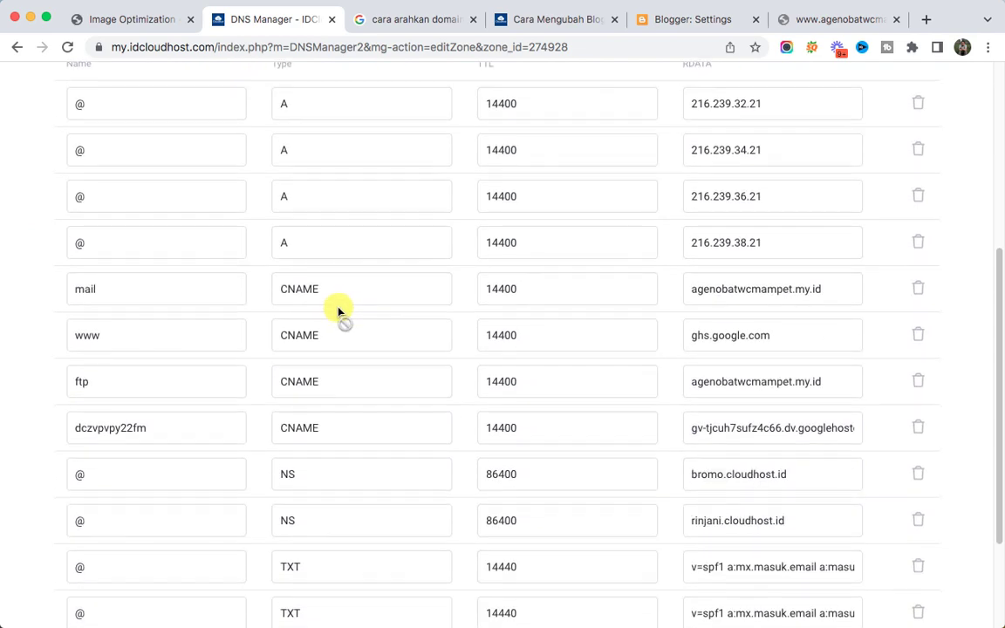
Reread the guide's instructions on adding the CNAME and A records and returning to Blogger, and exit the guide page once it hangs
scroll(323, 301, "up", 10)
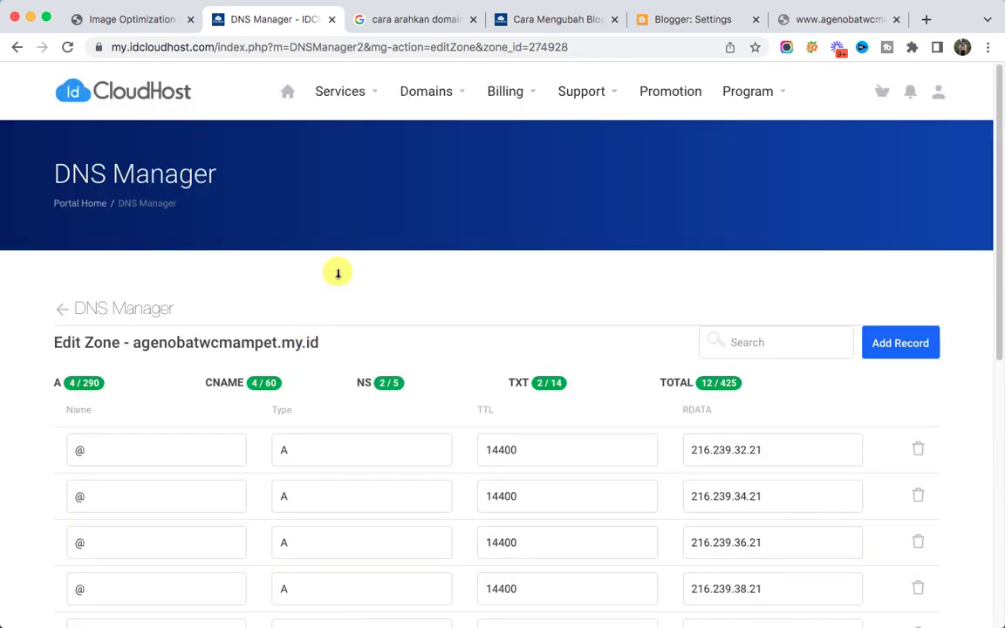
left_click(541, 21)
scroll(218, 308, "up", 5)
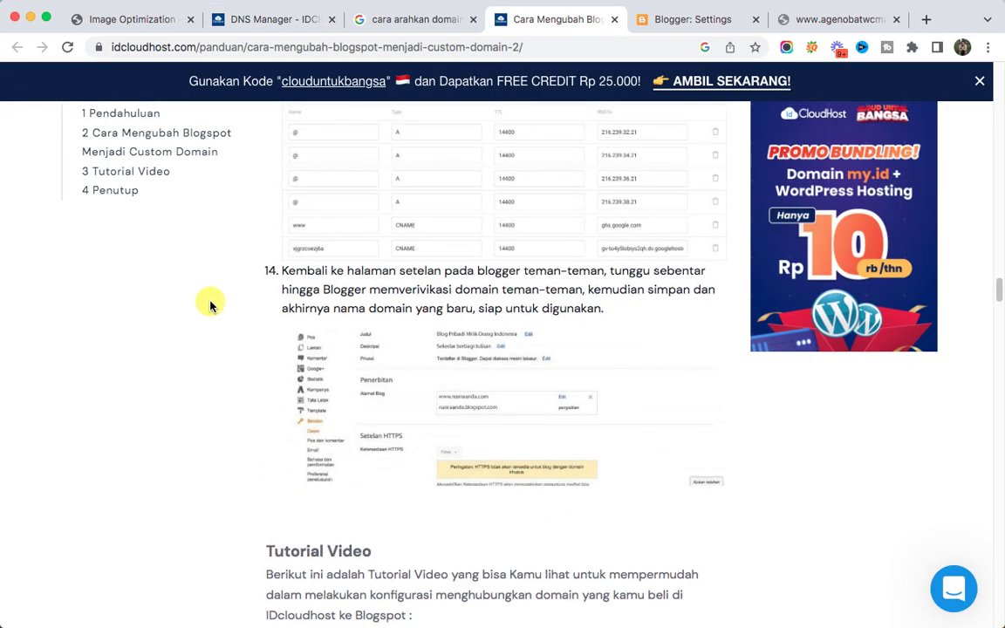
scroll(364, 330, "down", 8)
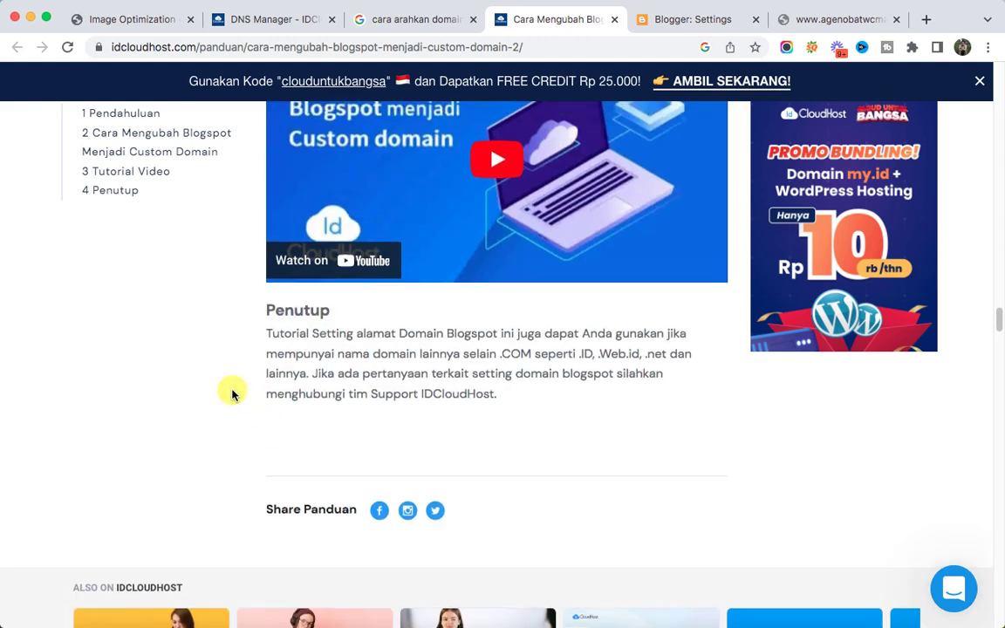
scroll(231, 392, "up", 7)
scroll(261, 388, "up", 6)
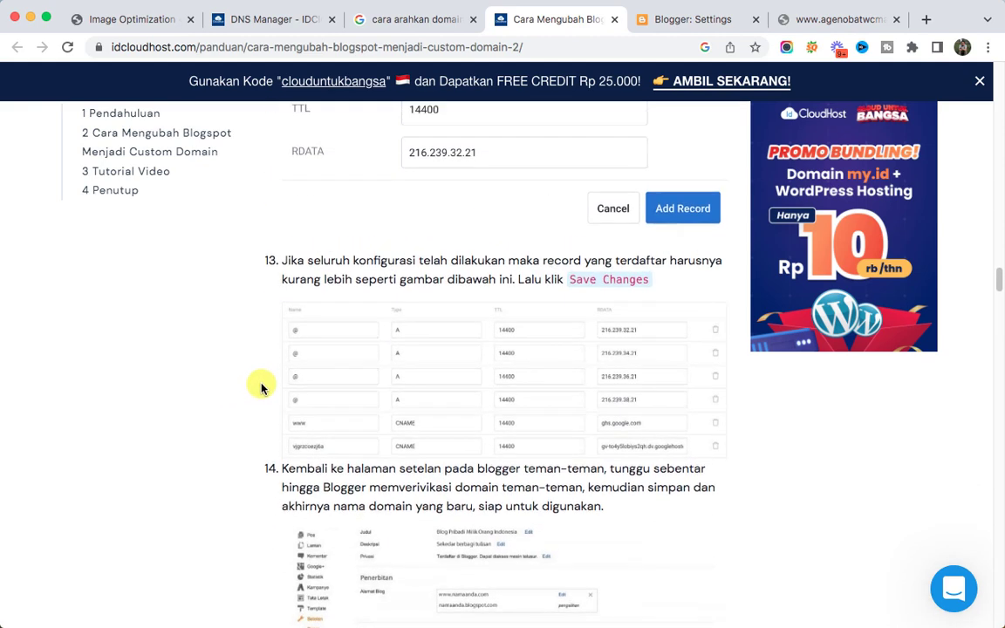
scroll(261, 388, "up", 10)
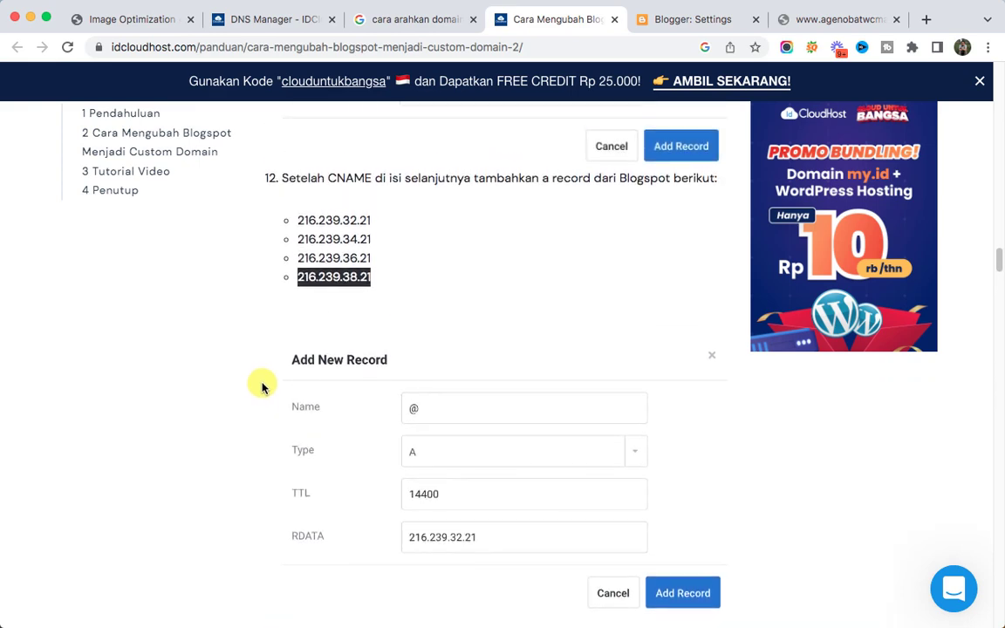
scroll(261, 388, "up", 15)
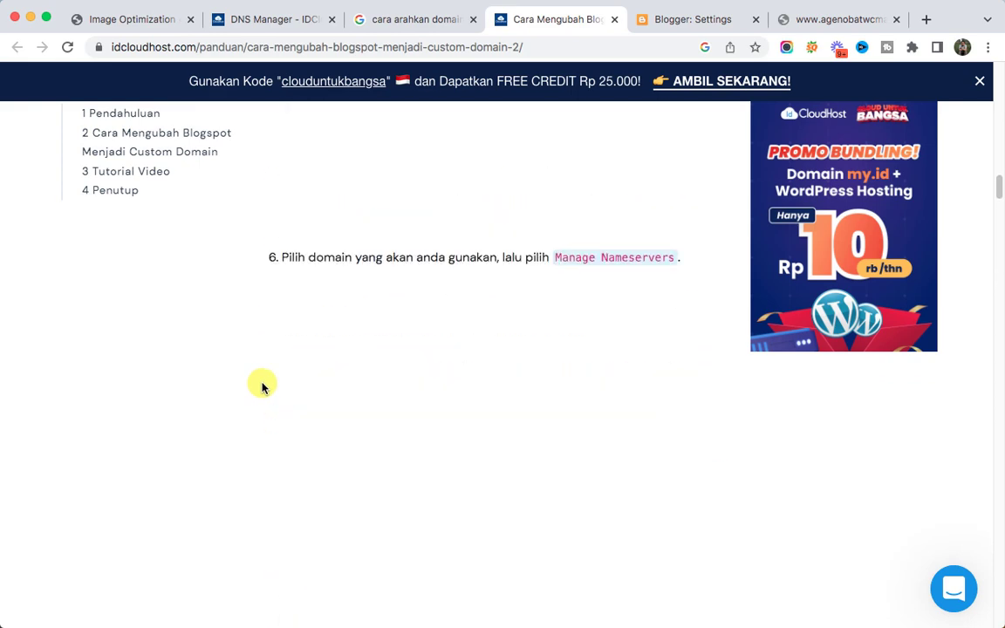
scroll(261, 388, "down", 20)
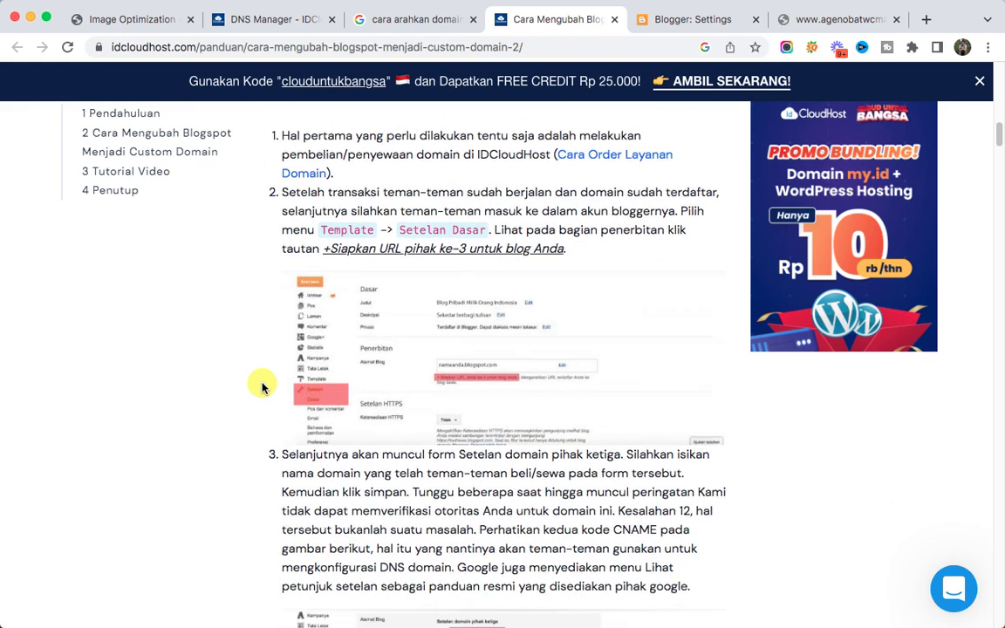
scroll(263, 389, "down", 1)
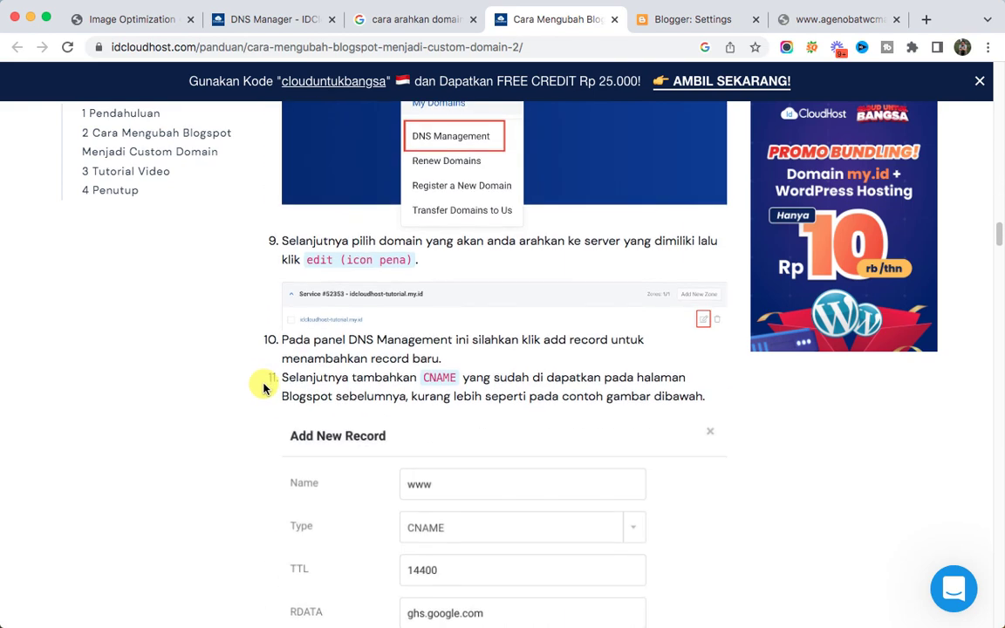
scroll(264, 389, "down", 8)
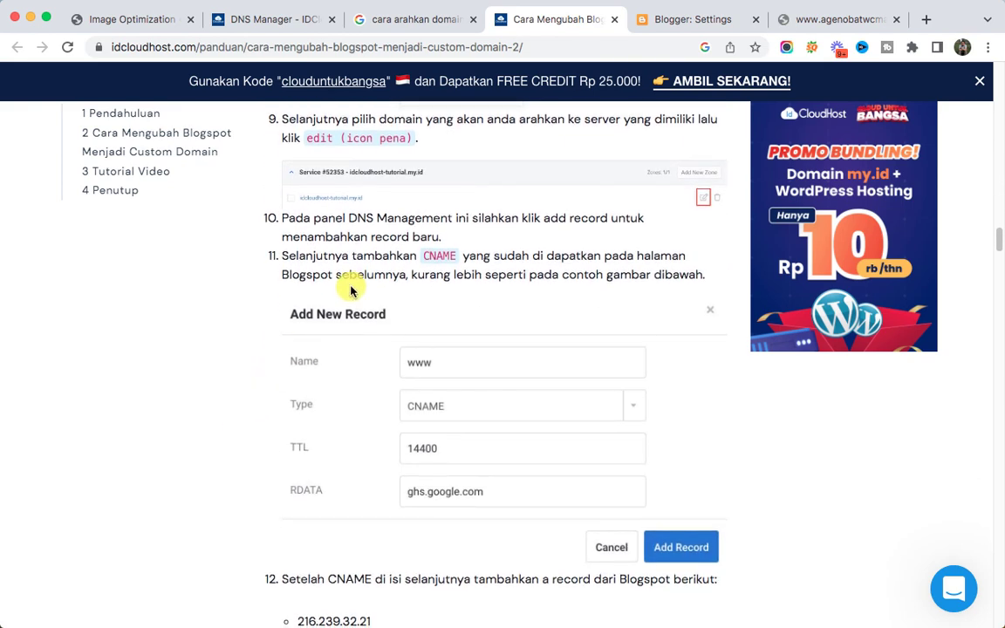
scroll(351, 298, "down", 6)
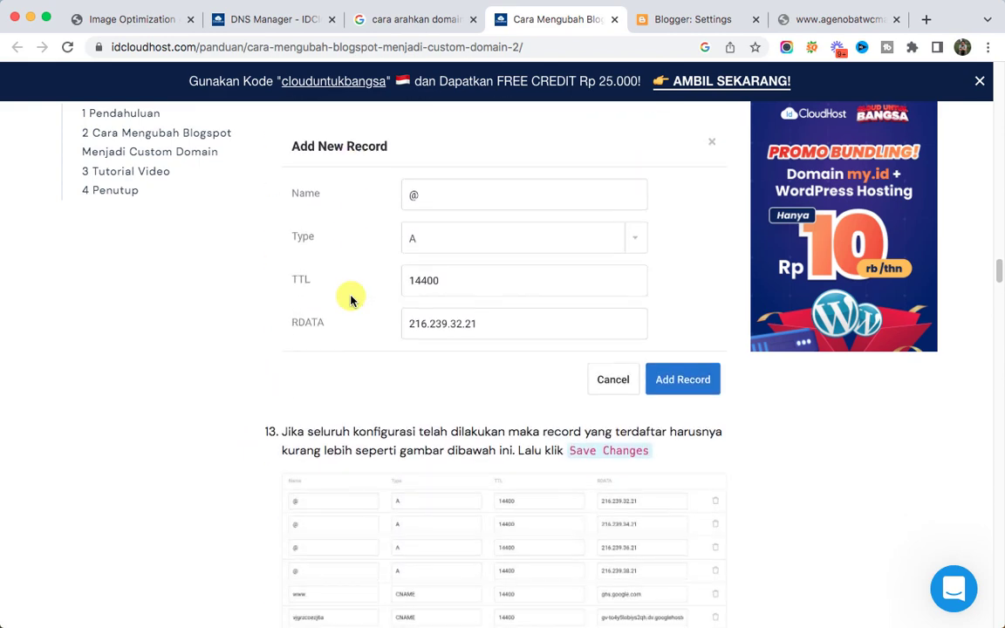
scroll(351, 298, "down", 5)
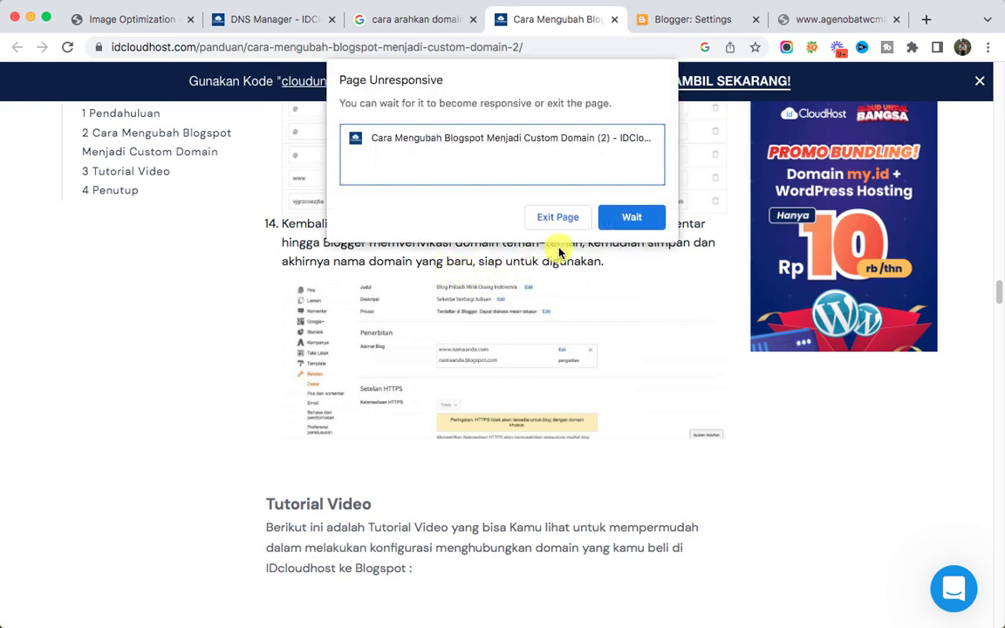
left_click(559, 212)
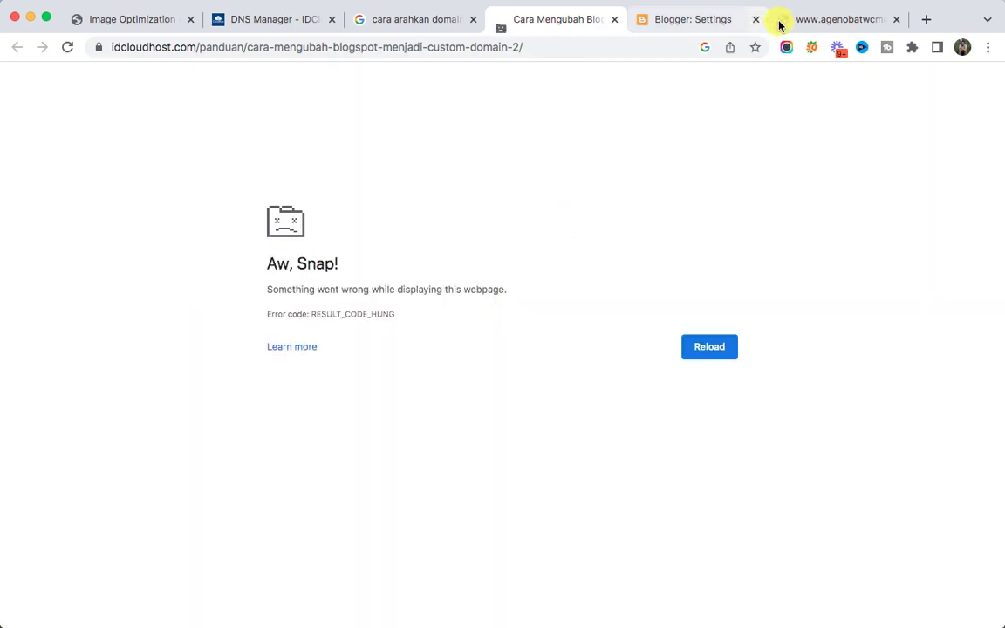
Check the live blog at its custom domain, reopen it from Blogger, and close the duplicate blog page
left_click(787, 24)
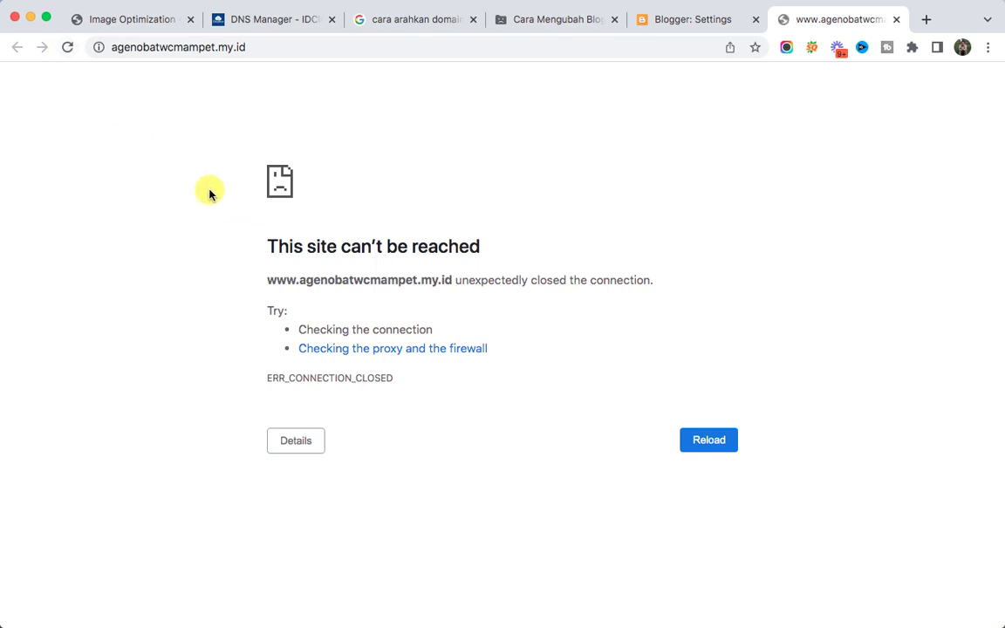
left_click(677, 30)
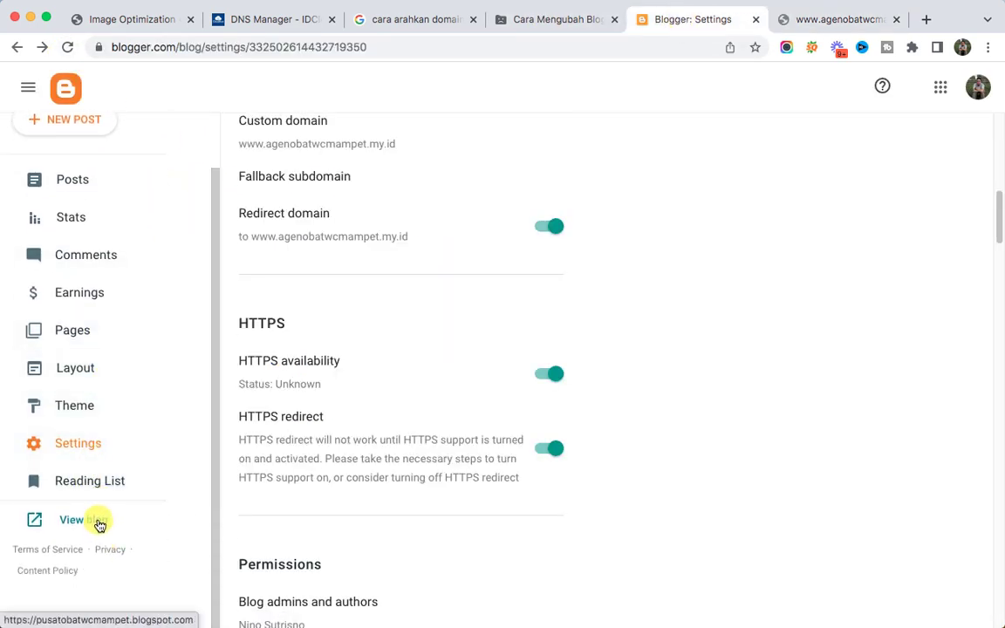
left_click(99, 522)
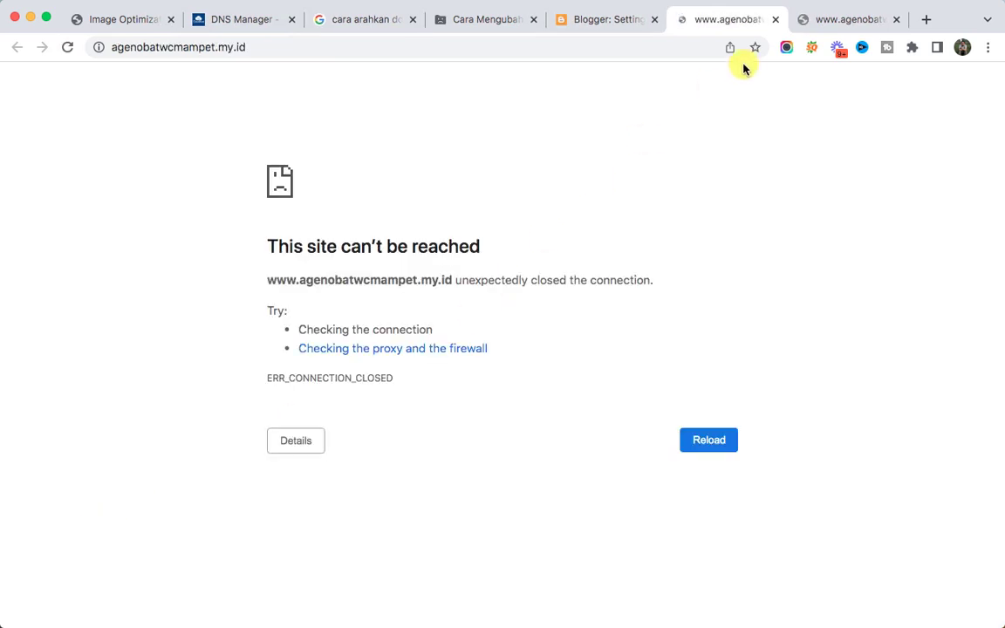
left_click(845, 25)
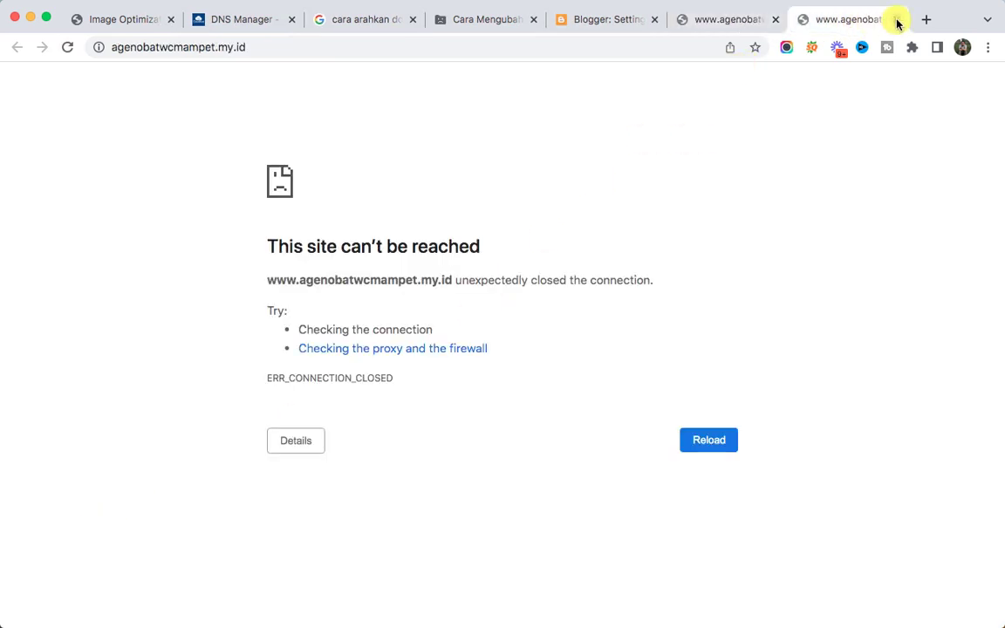
left_click(897, 20)
Review the blog's custom domain, redirect and HTTPS settings in Blogger, and look at the live blog page again
left_click(684, 26)
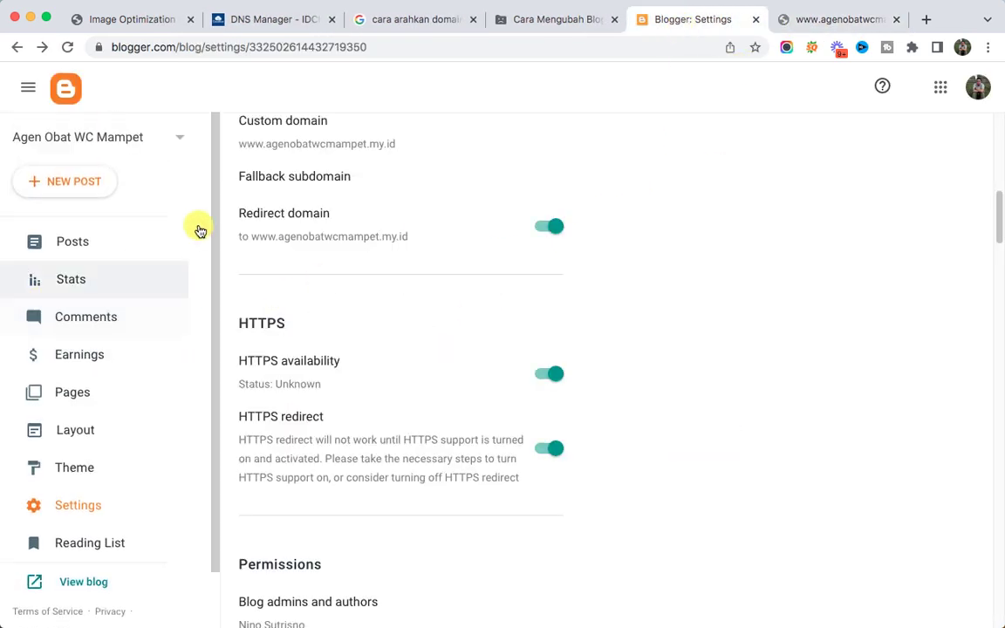
scroll(305, 181, "up", 3)
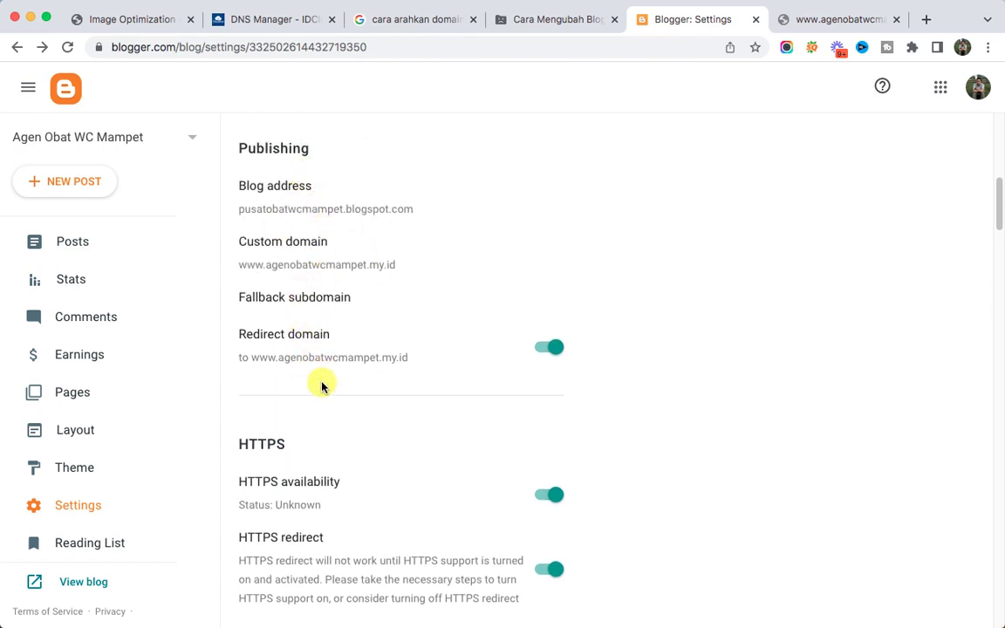
scroll(323, 283, "up", 4)
scroll(324, 284, "down", 15)
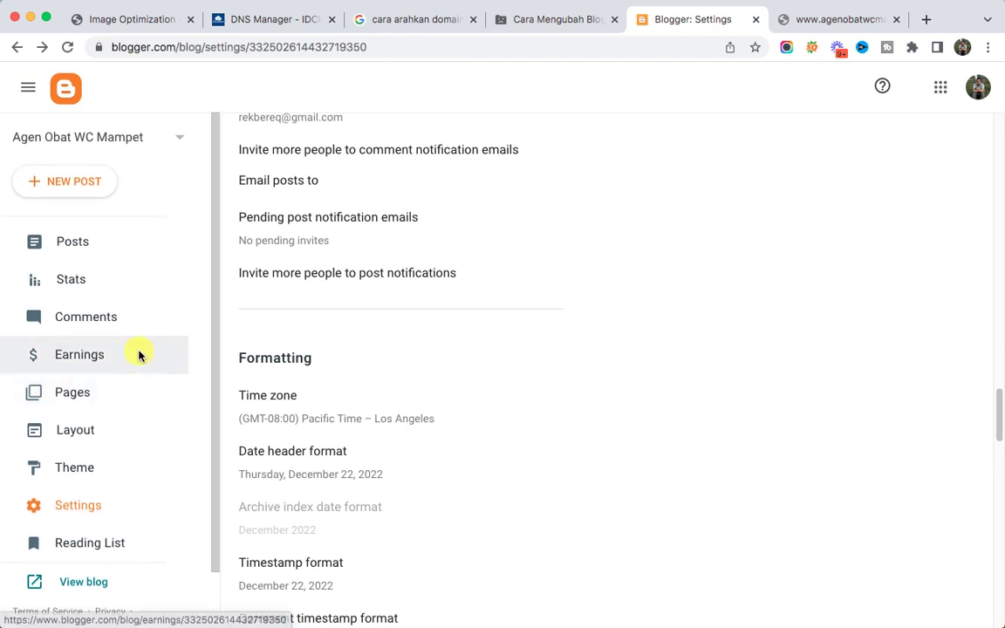
scroll(426, 232, "up", 20)
scroll(408, 253, "down", 4)
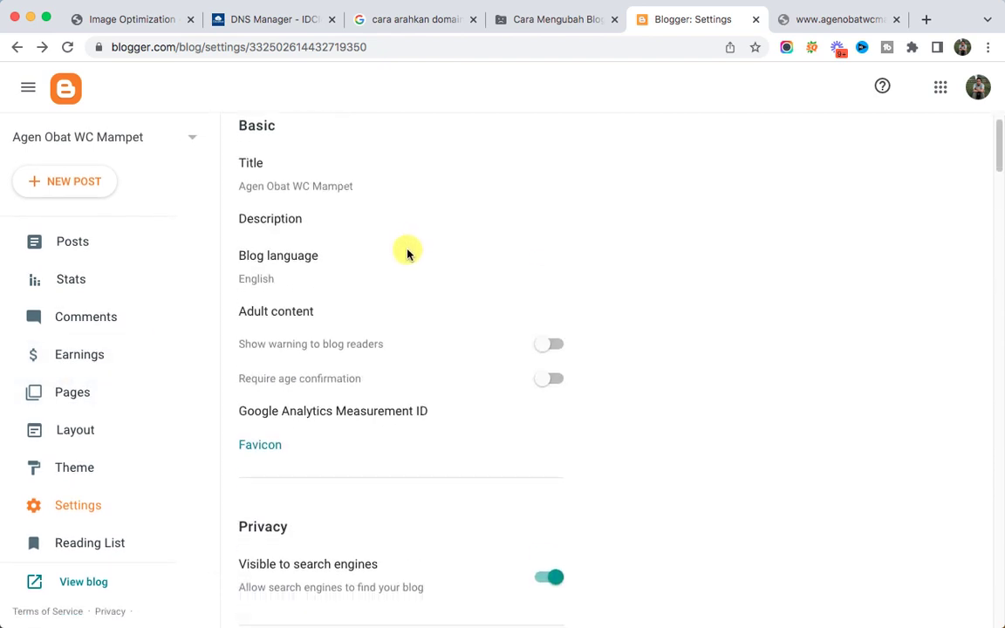
left_click(812, 19)
left_click(728, 23)
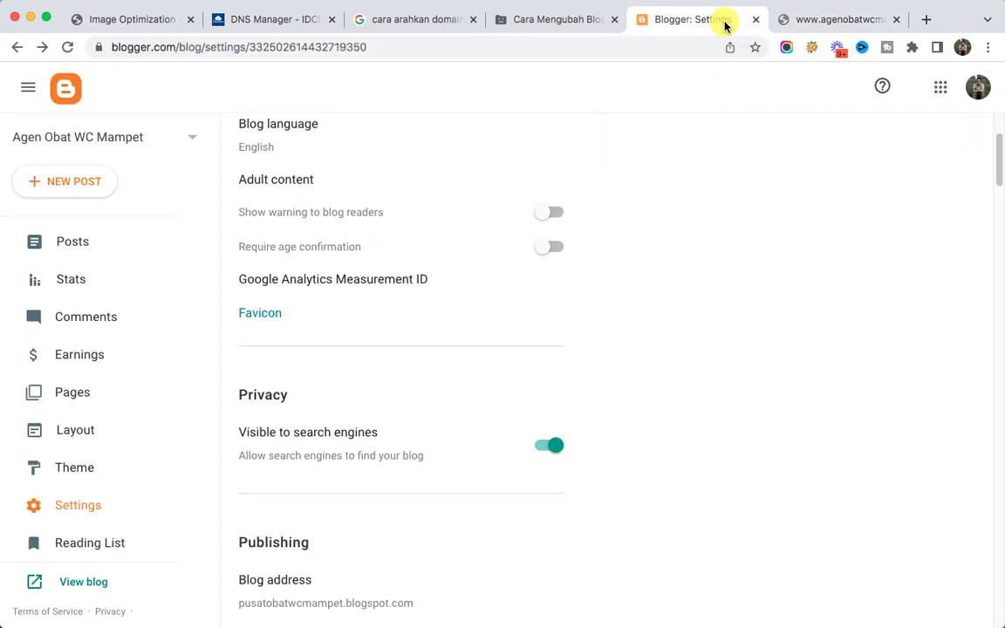
mouse_move(426, 615)
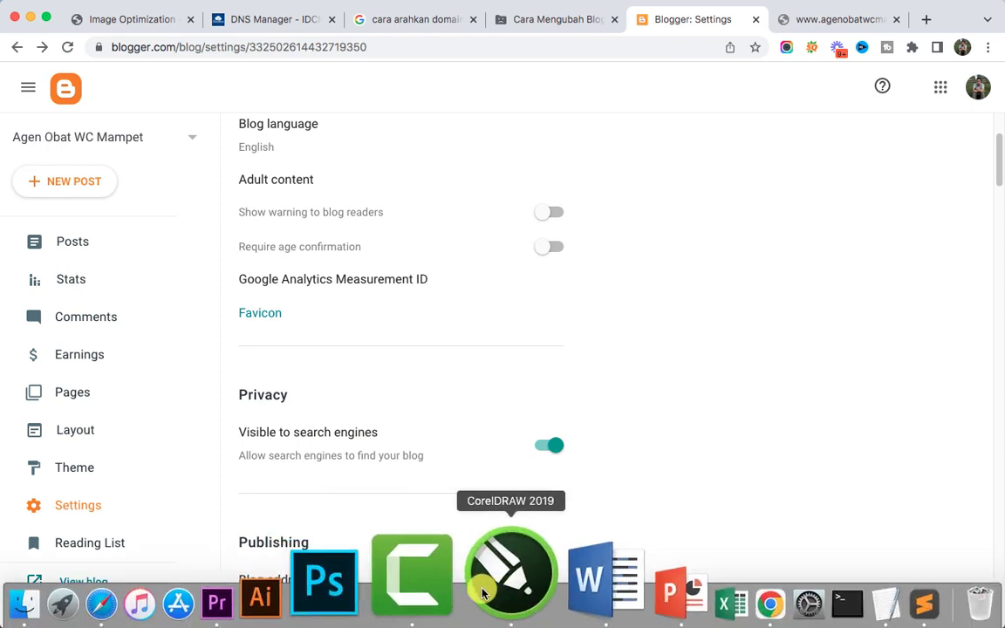
right_click(460, 548)
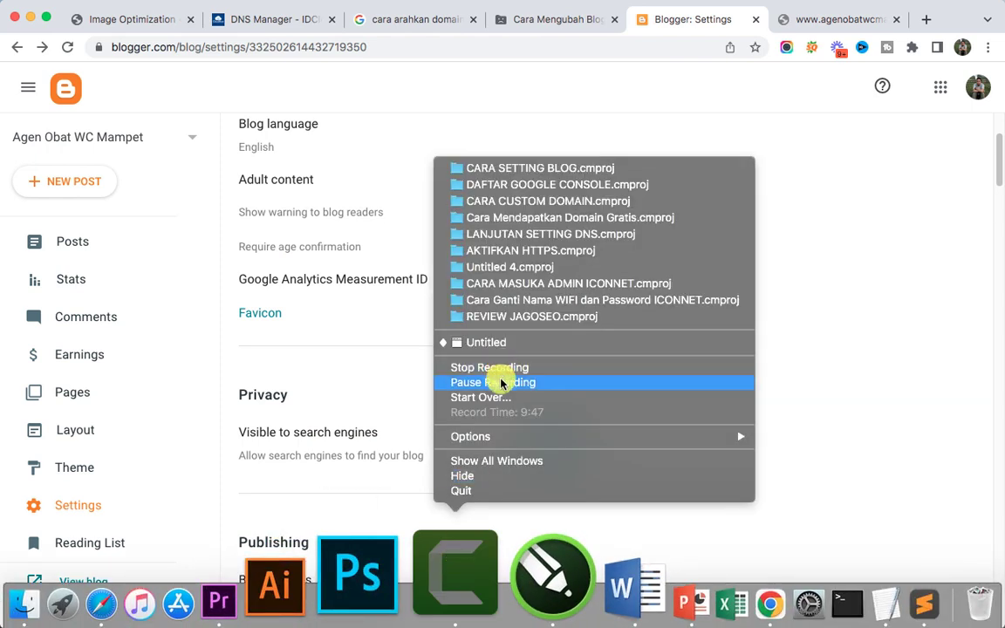